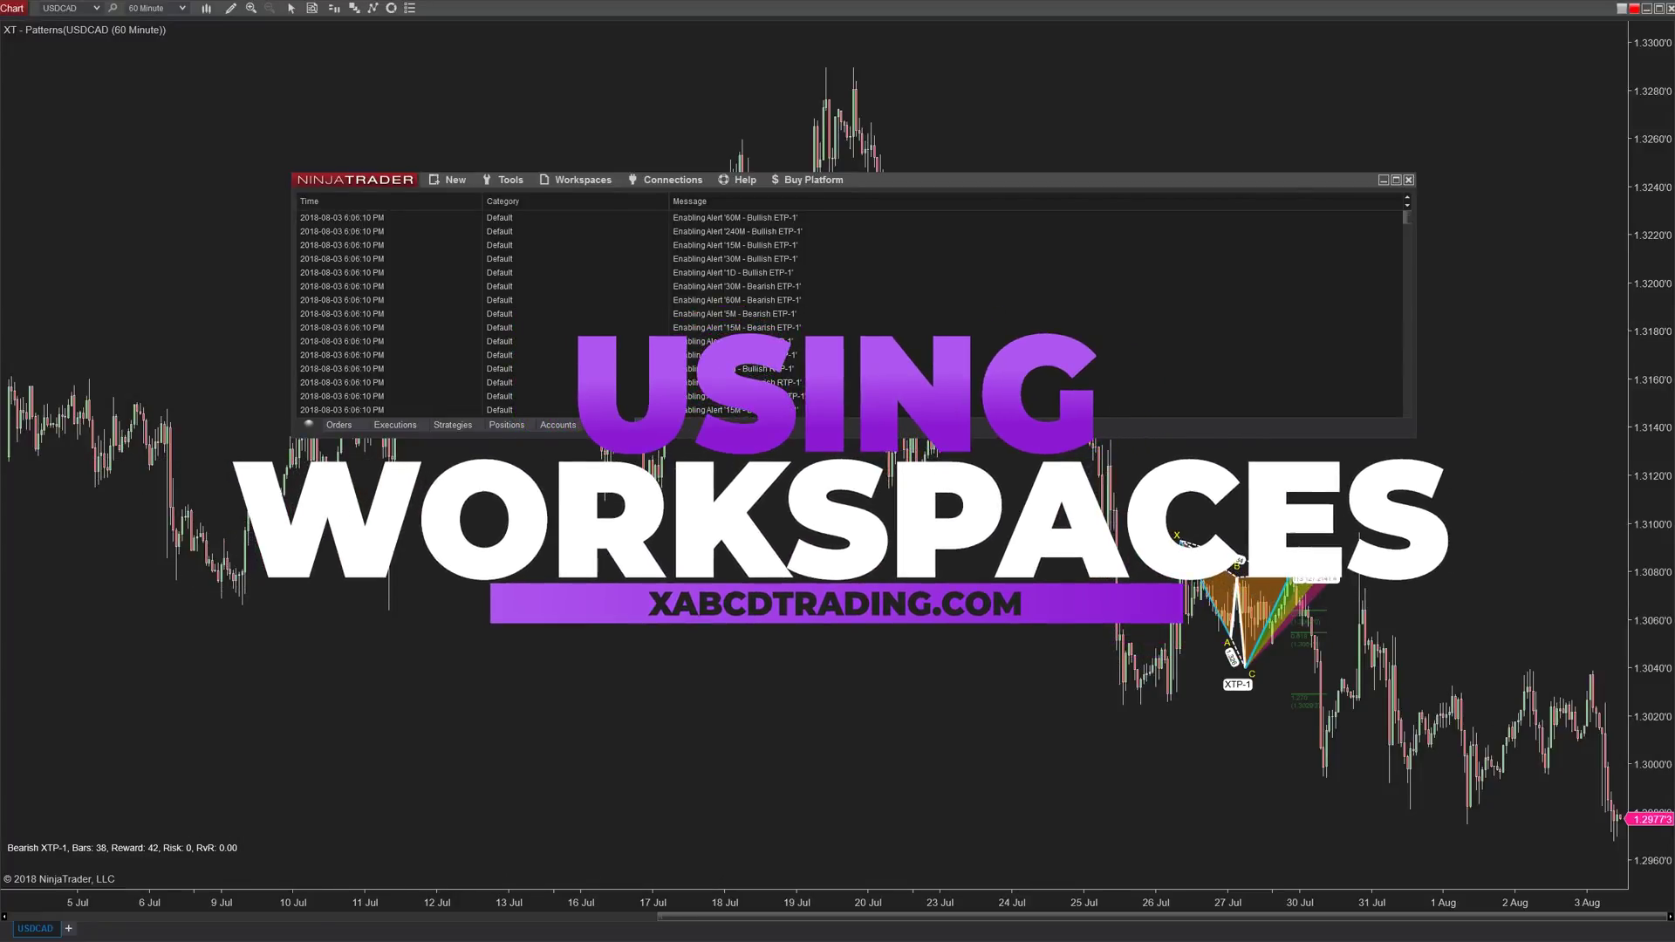
- Display the saved workspaces list, showing Default Multi-Asset and XABCD-V1.5-Audio
left_click(578, 179)
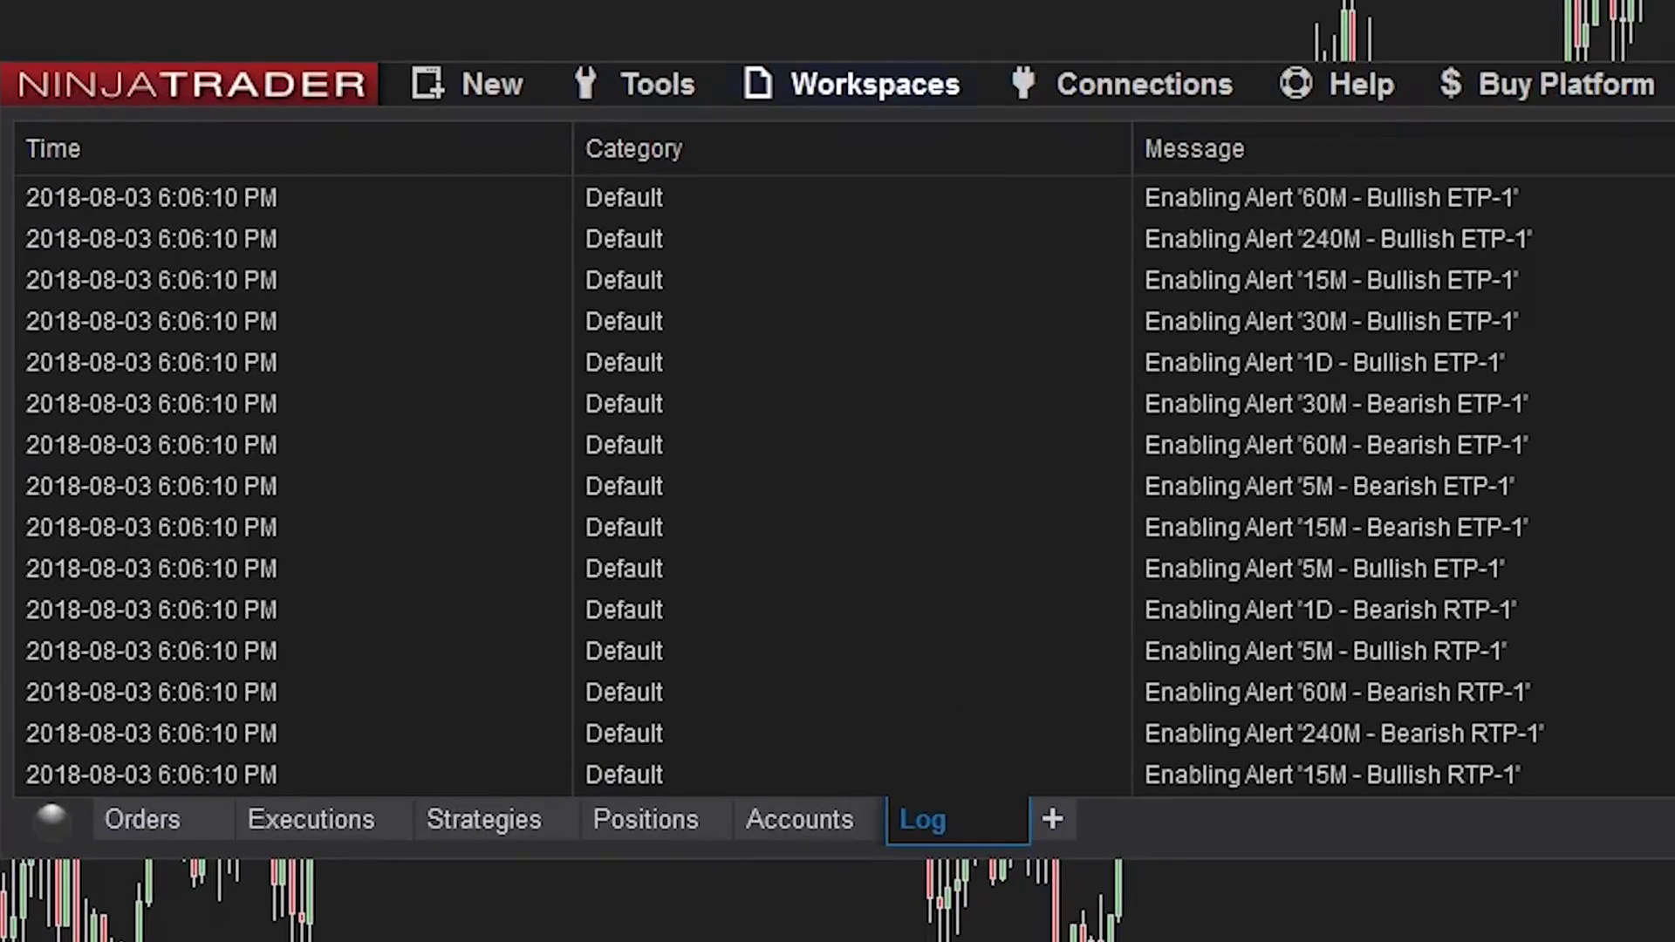
left_click(875, 83)
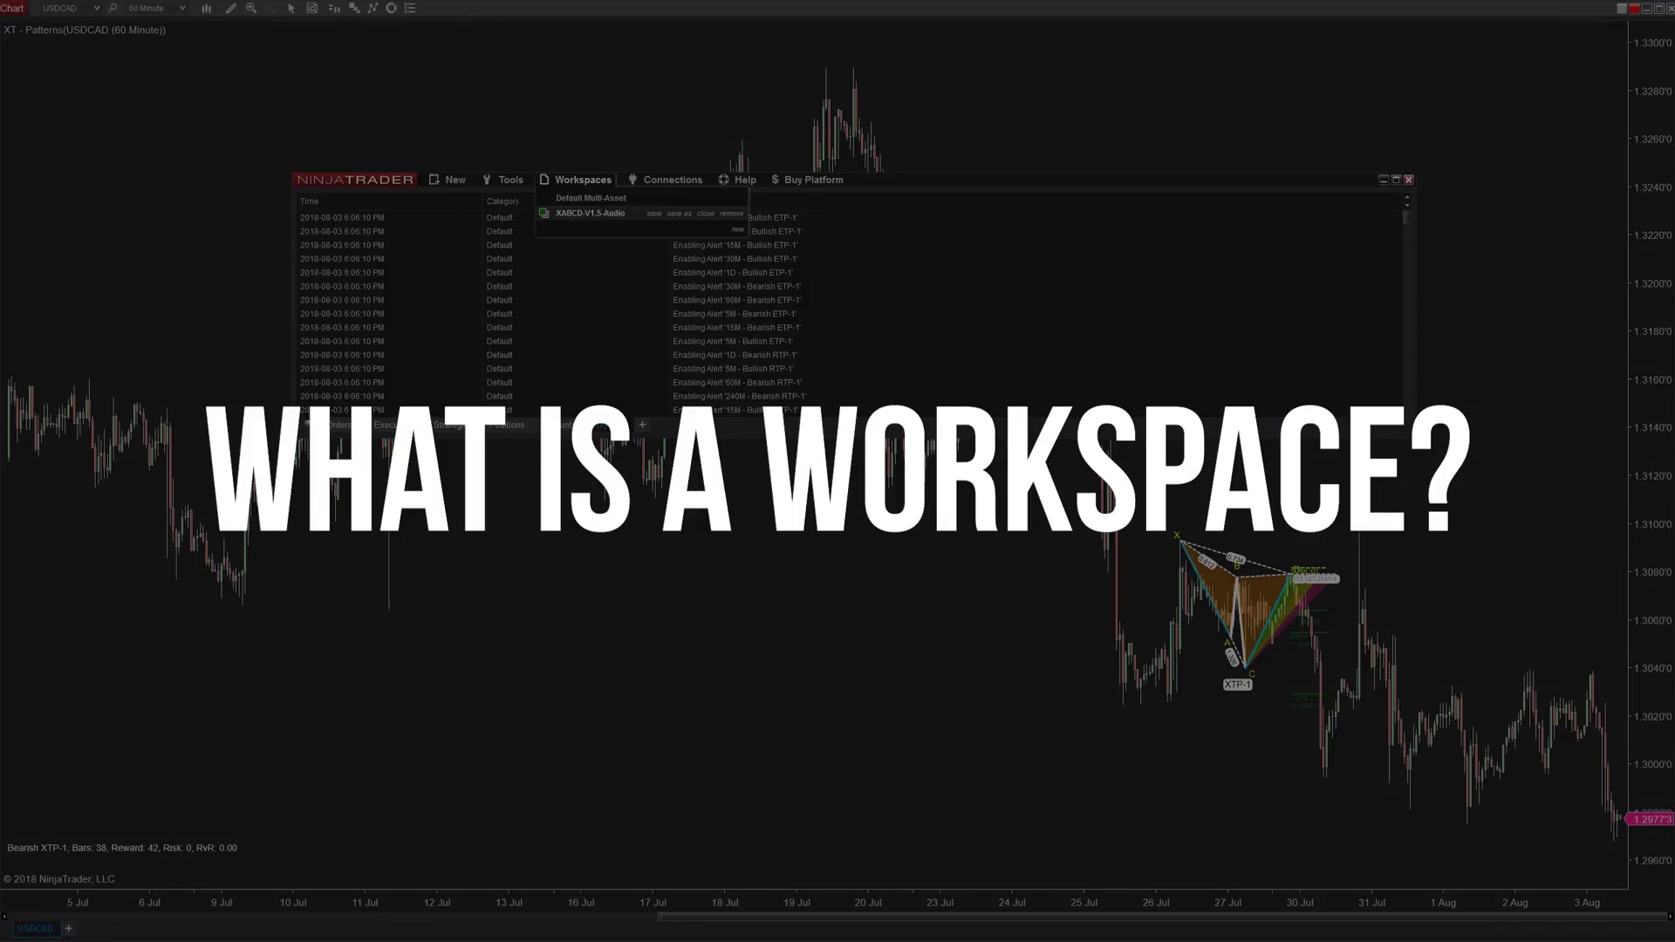
left_click(450, 179)
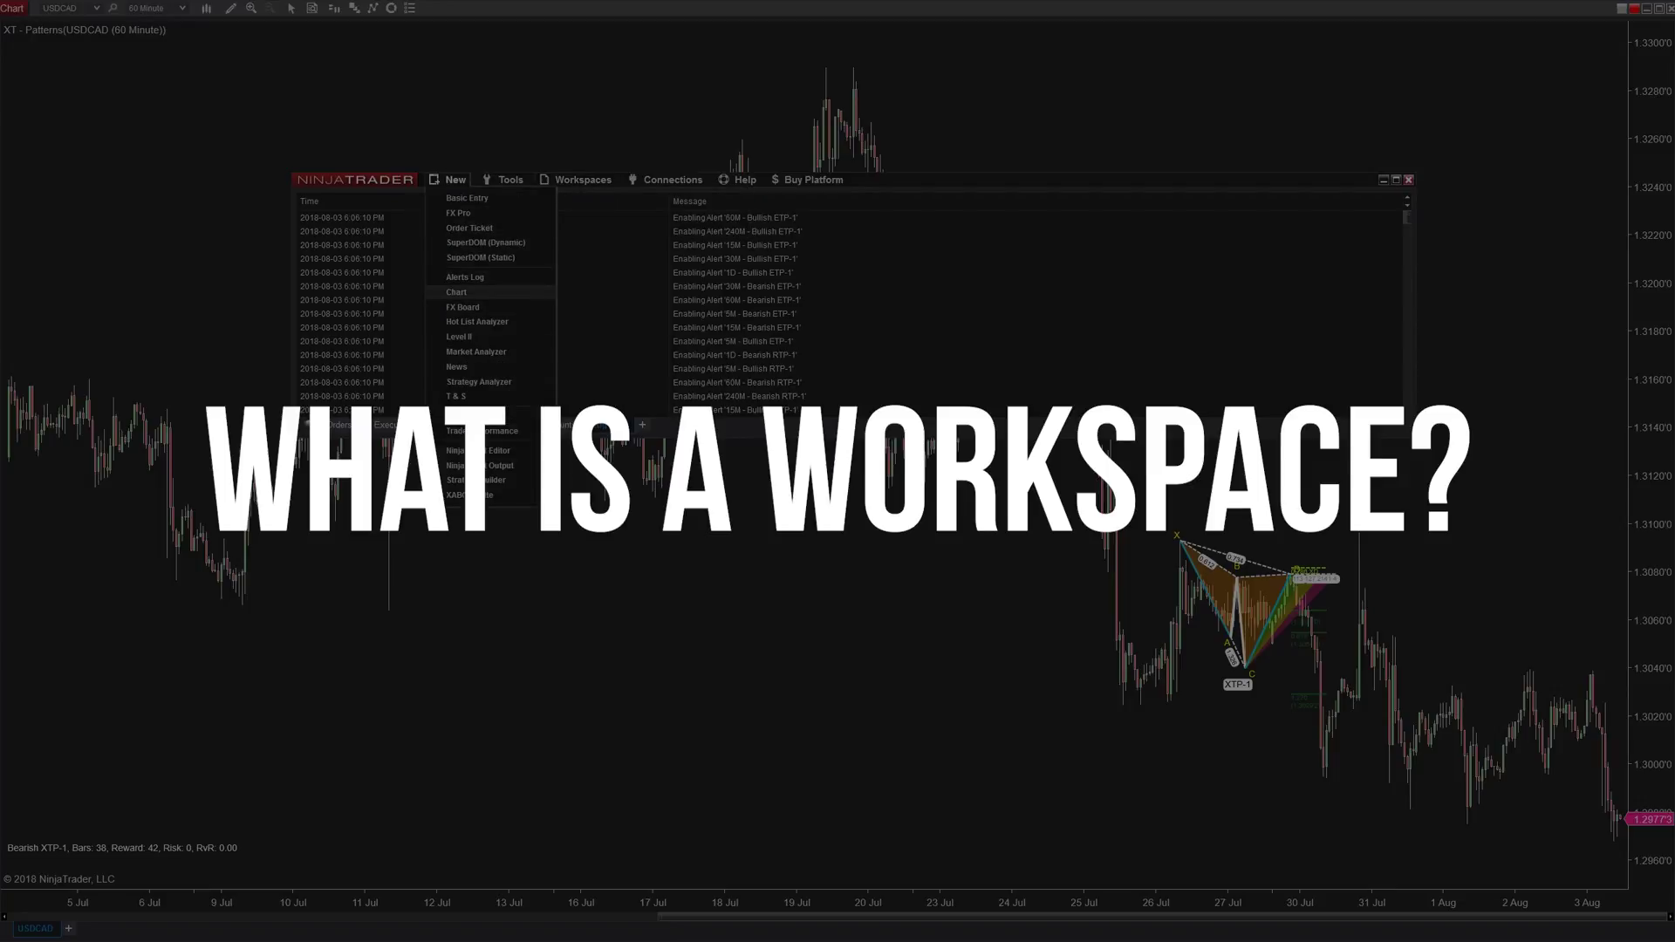
- Create a new 1-minute chart for the USDCAD instrument
left_click(457, 292)
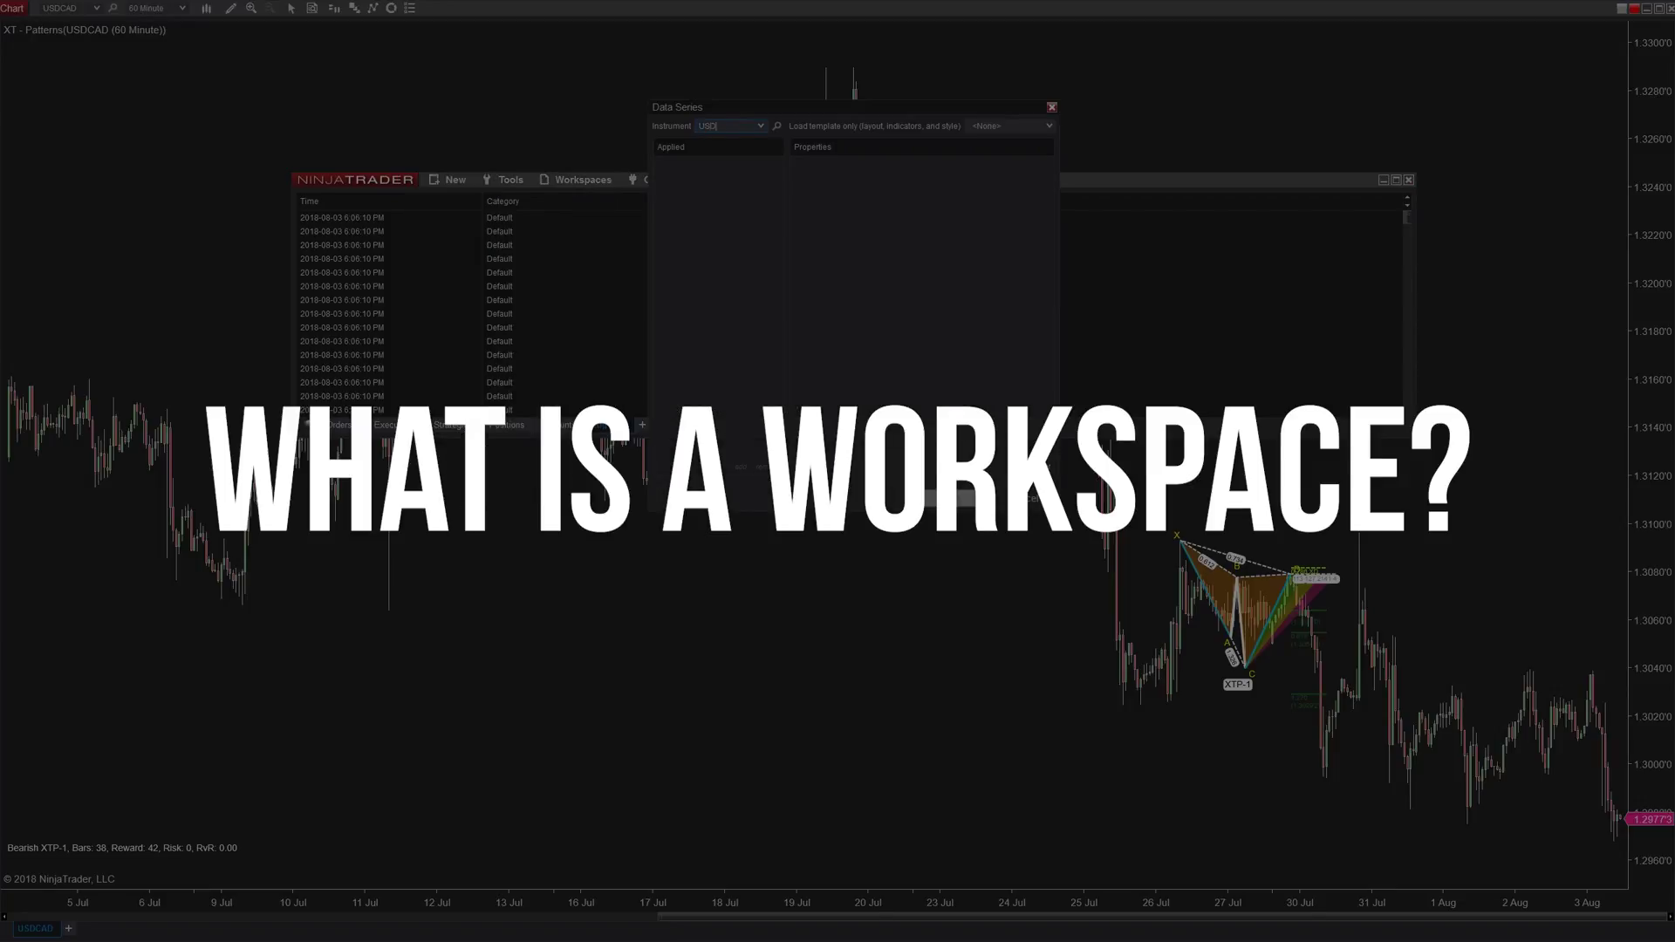
type("USDCAD")
key("Return")
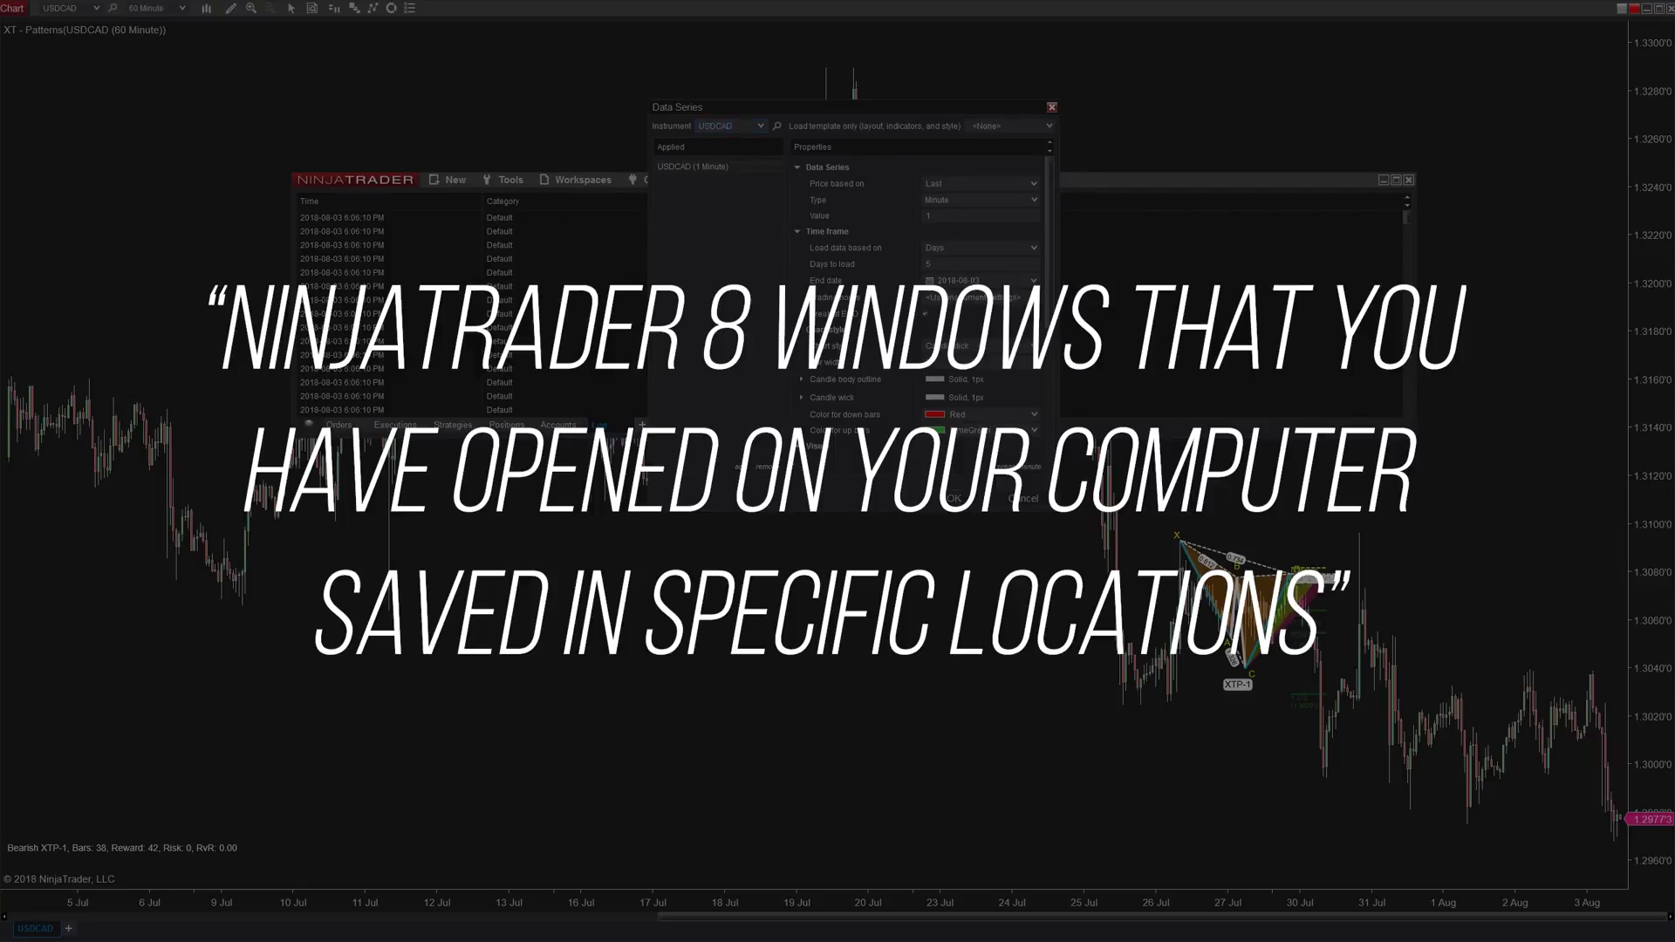
key("Return")
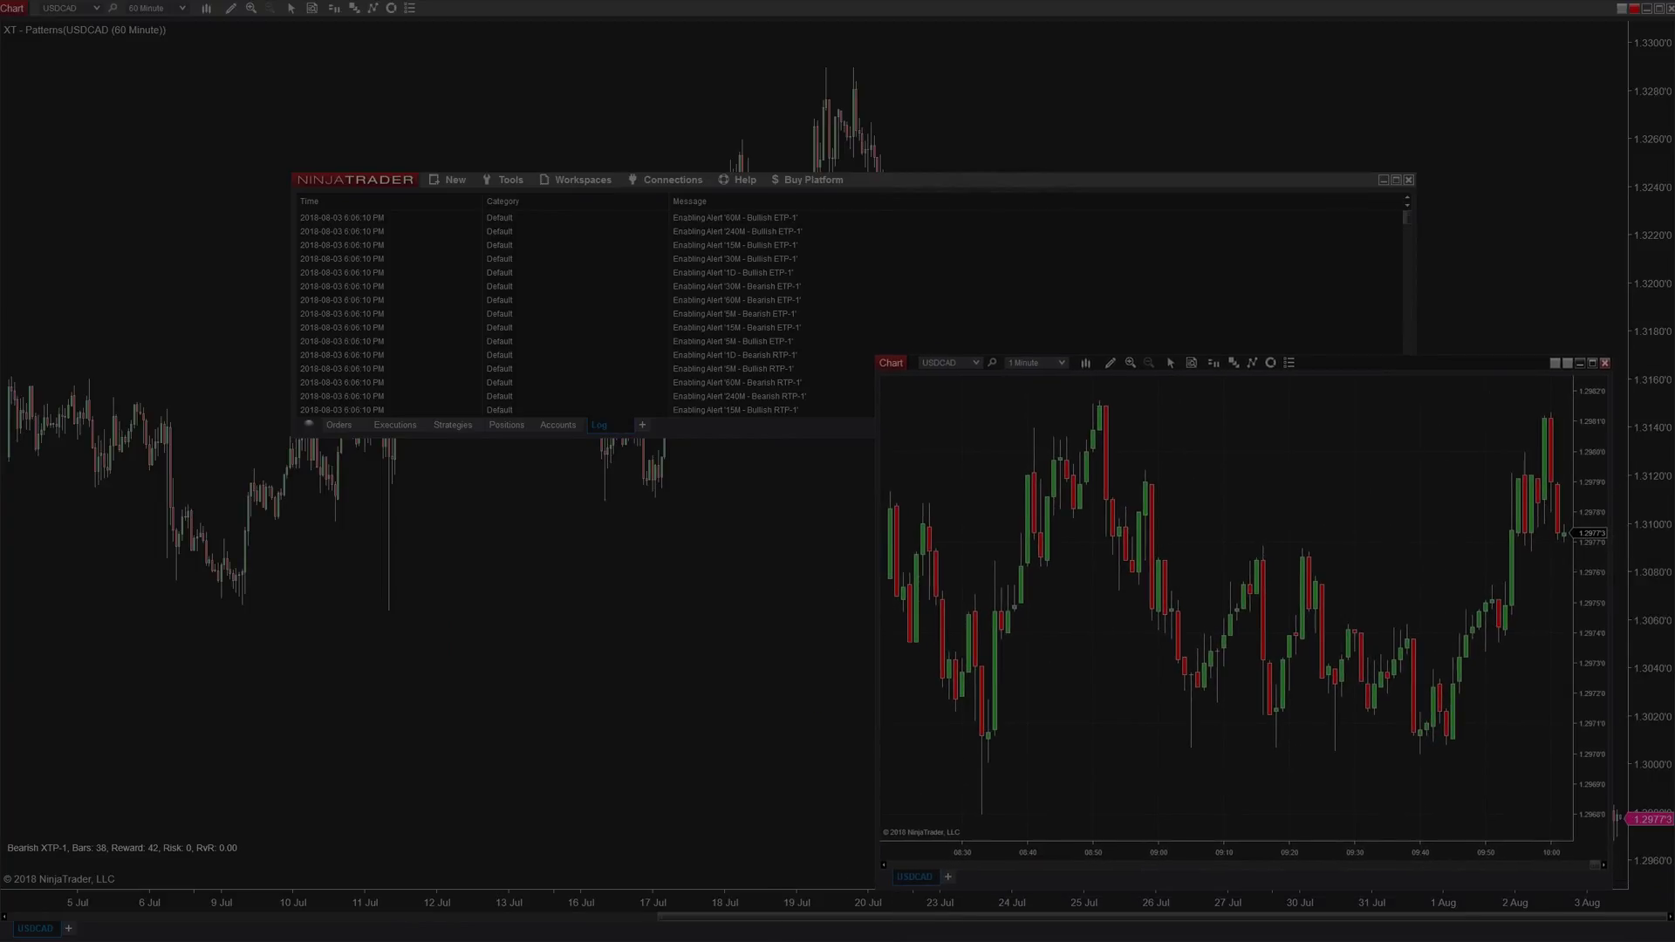
- Duplicate the USDCAD chart into a second window
right_click(914, 876)
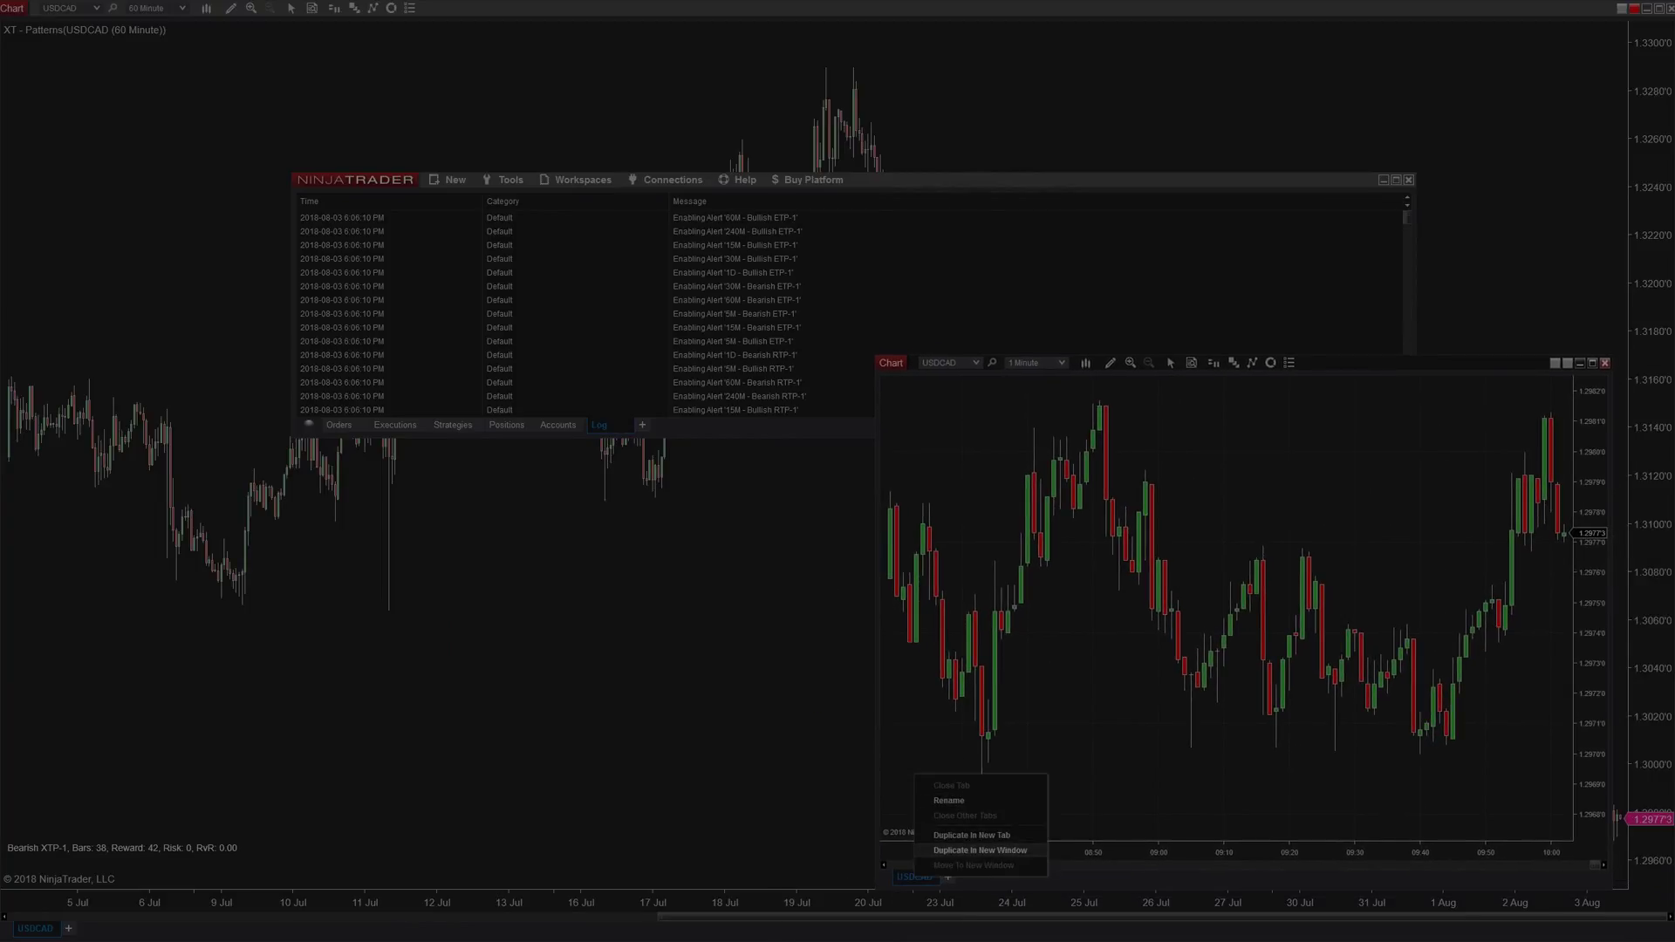
left_click(969, 851)
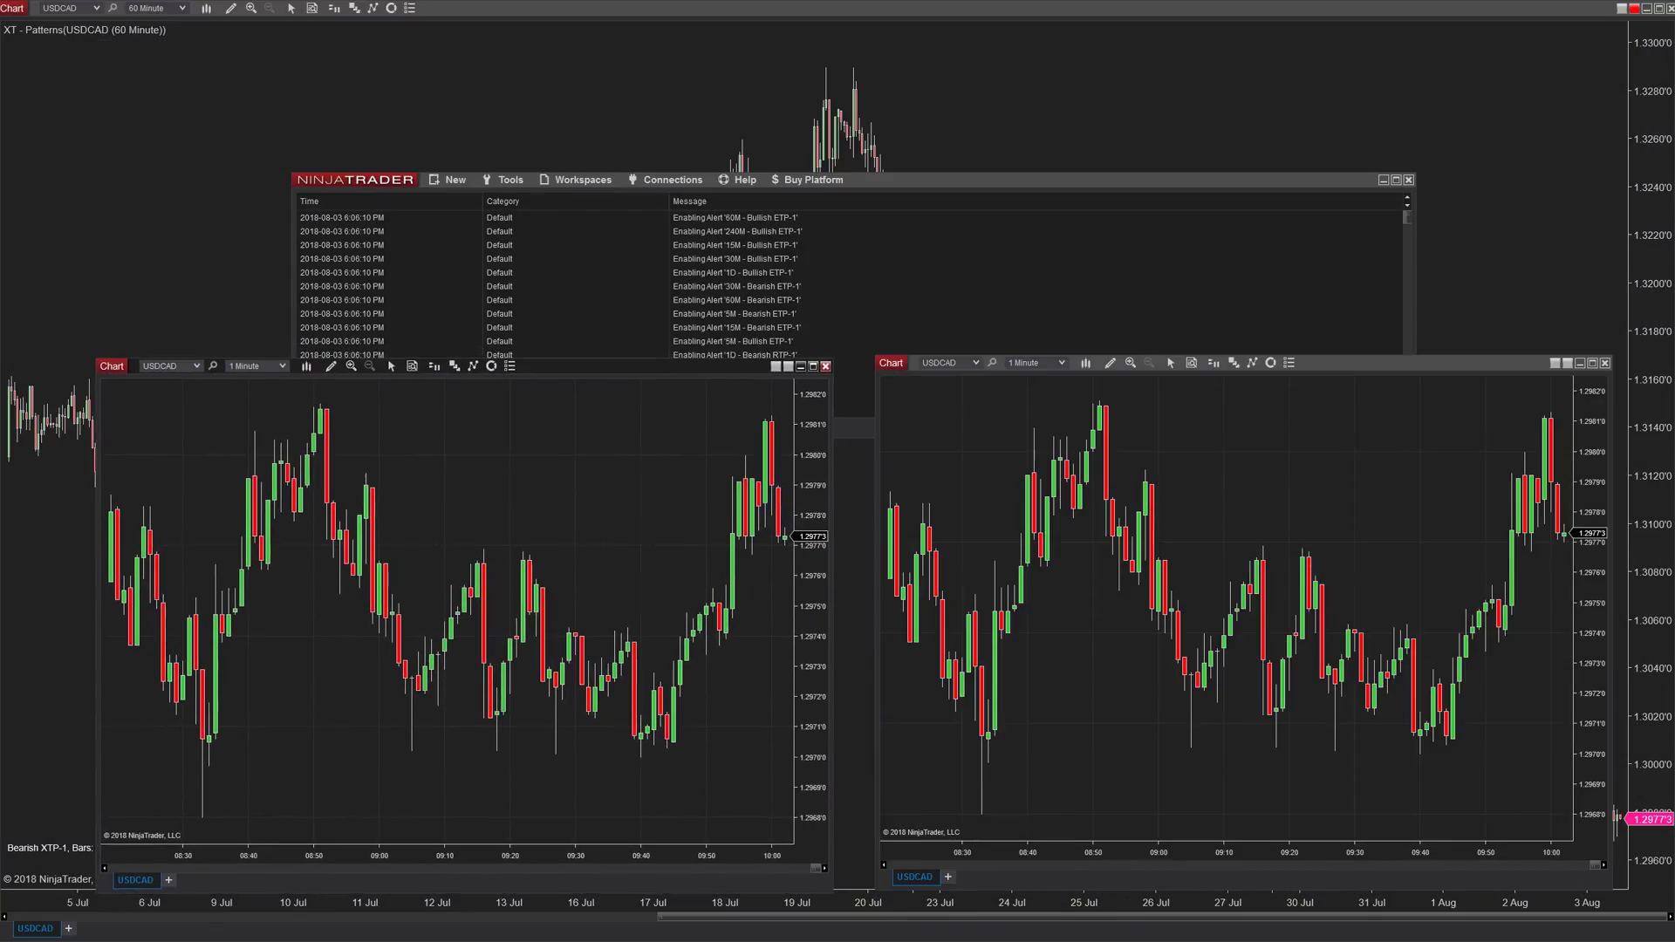
left_click(579, 179)
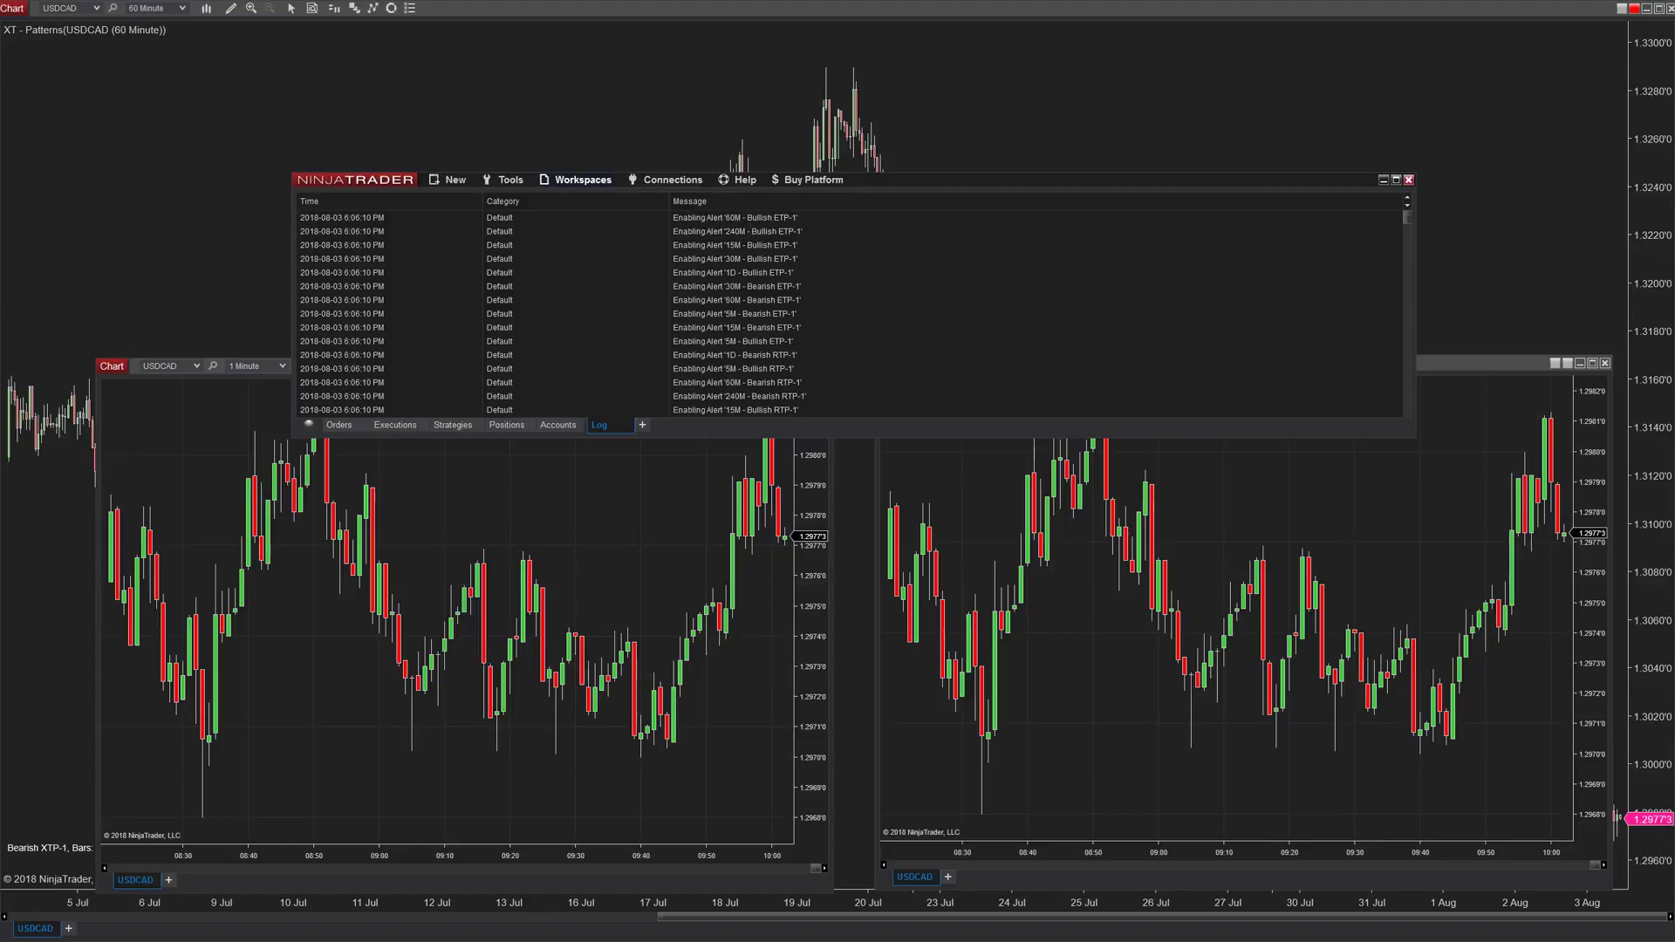
- Switch to the Default Multi-Asset workspace to restore its USDCAD chart windows
left_click(591, 198)
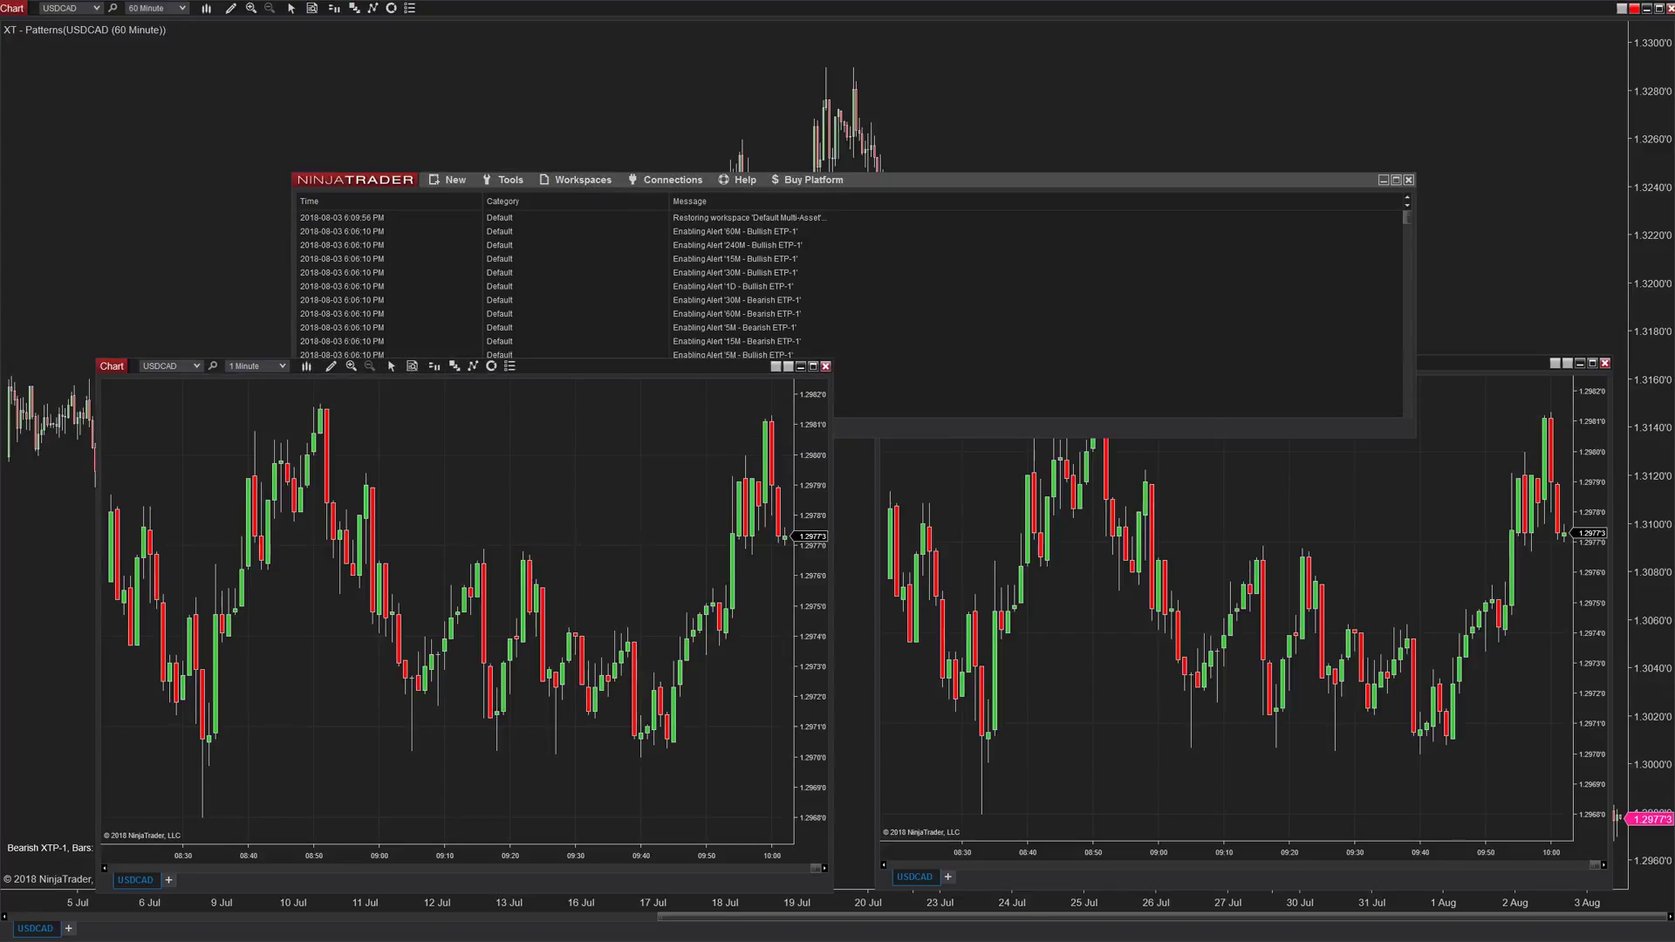
- Duplicate the 1-minute USDCAD chart into another separate window
scroll(445, 610, "down", 5)
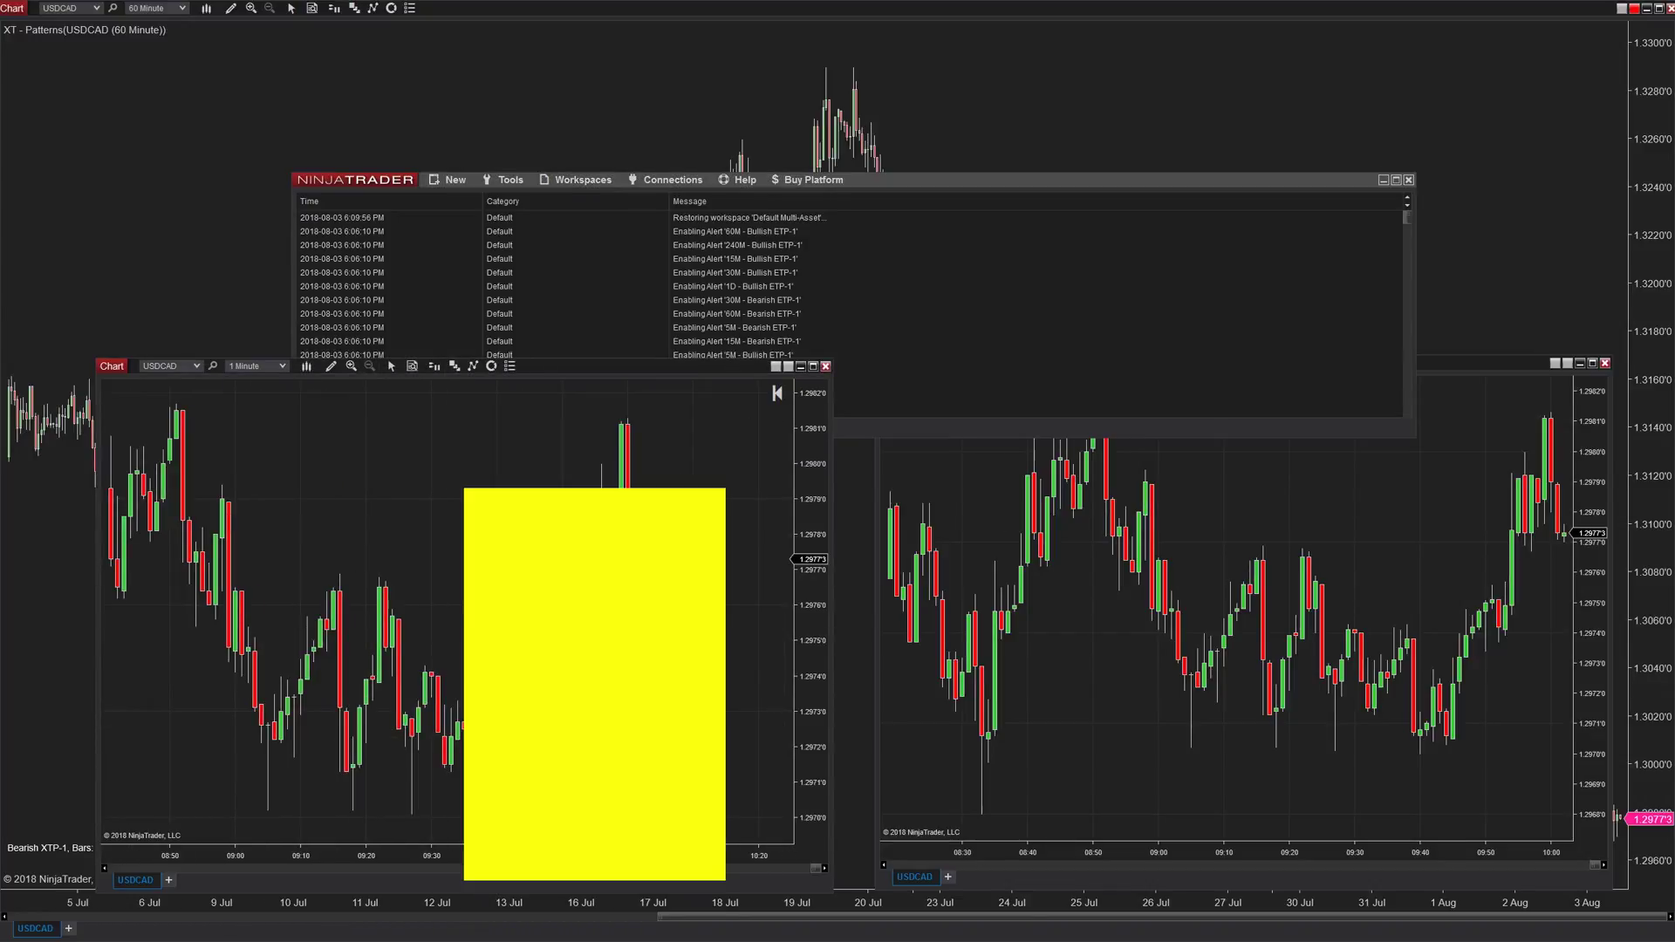
right_click(137, 879)
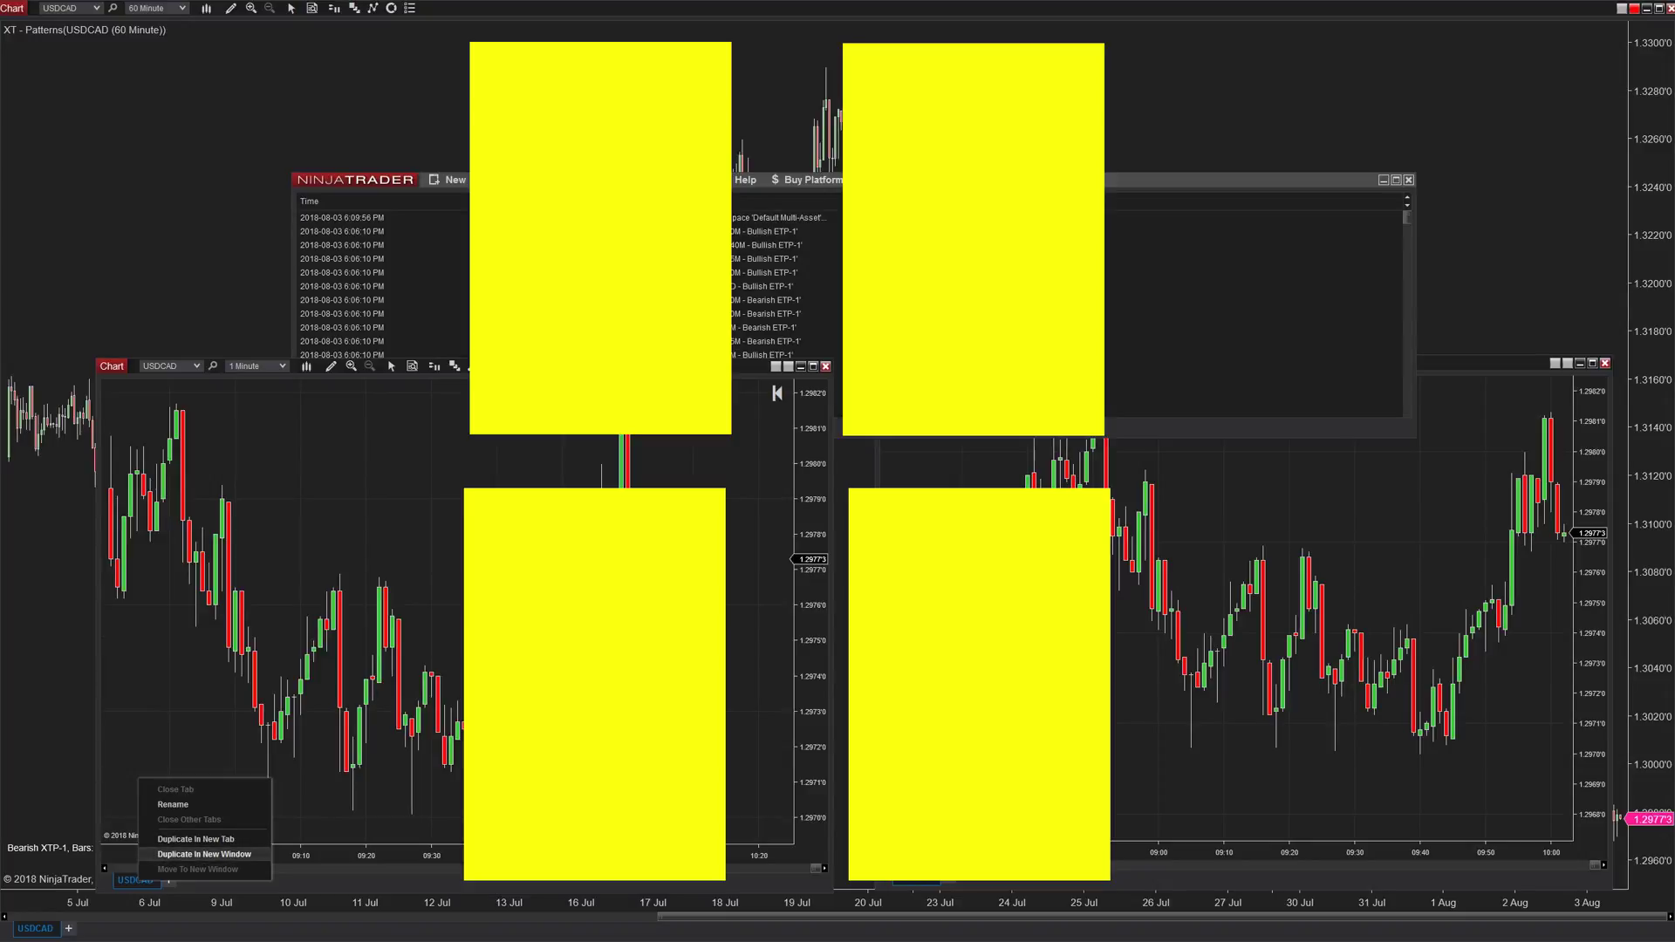
left_click(204, 854)
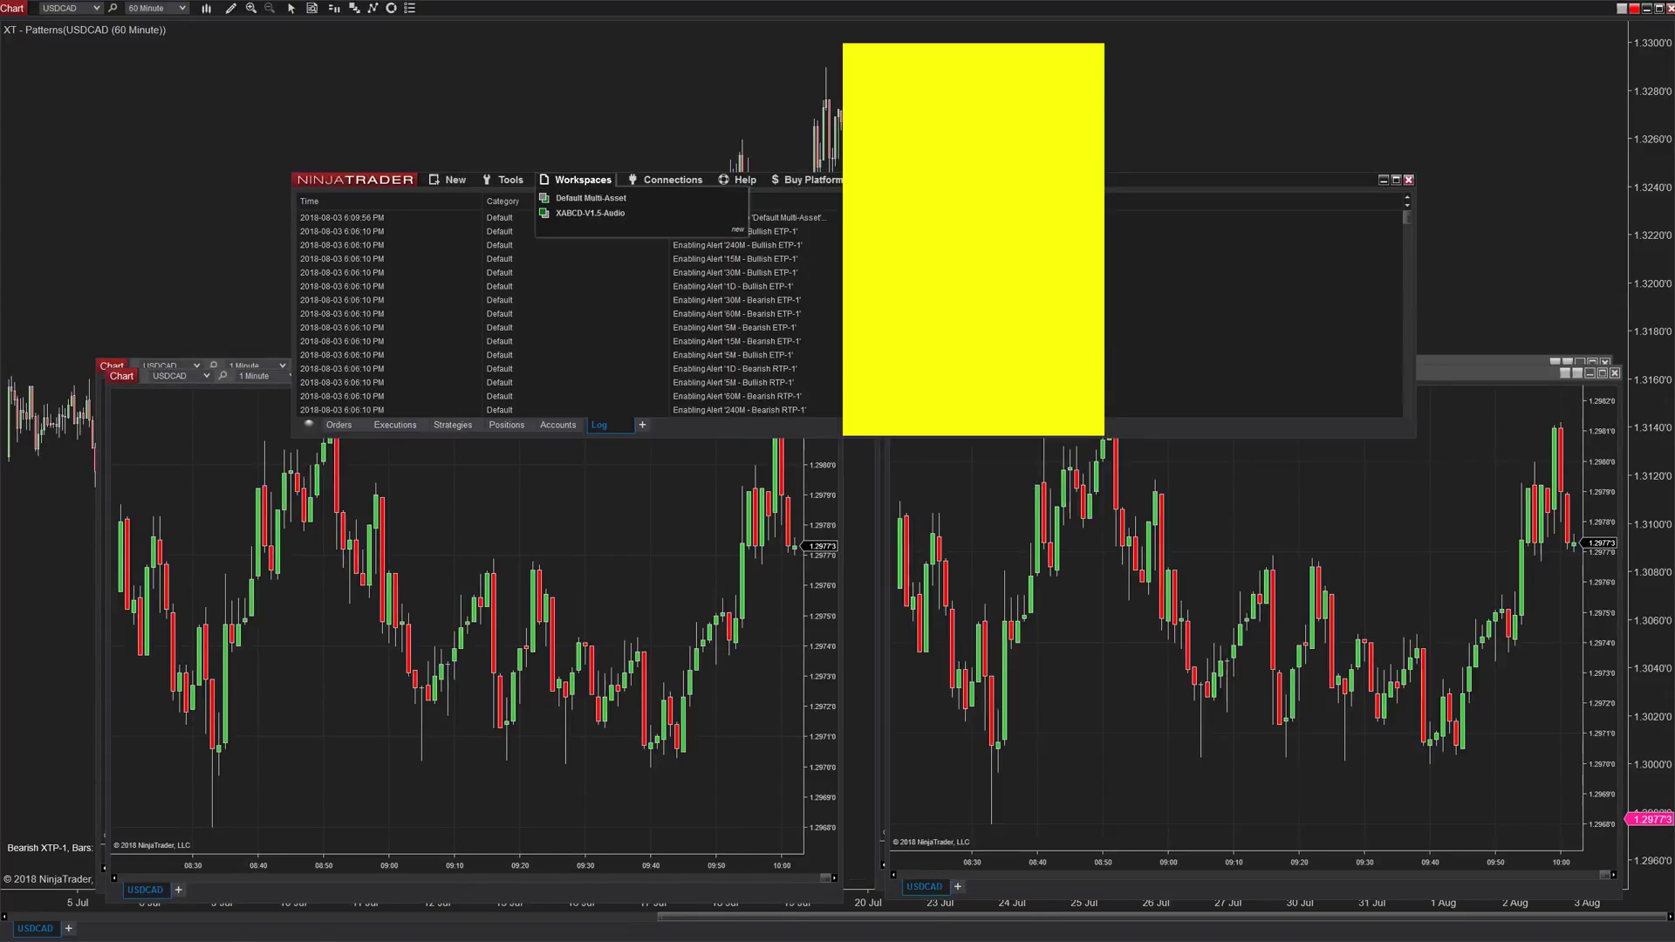
- Close the XABCD-V1.5-Audio workspace from the Workspaces list
left_click(579, 180)
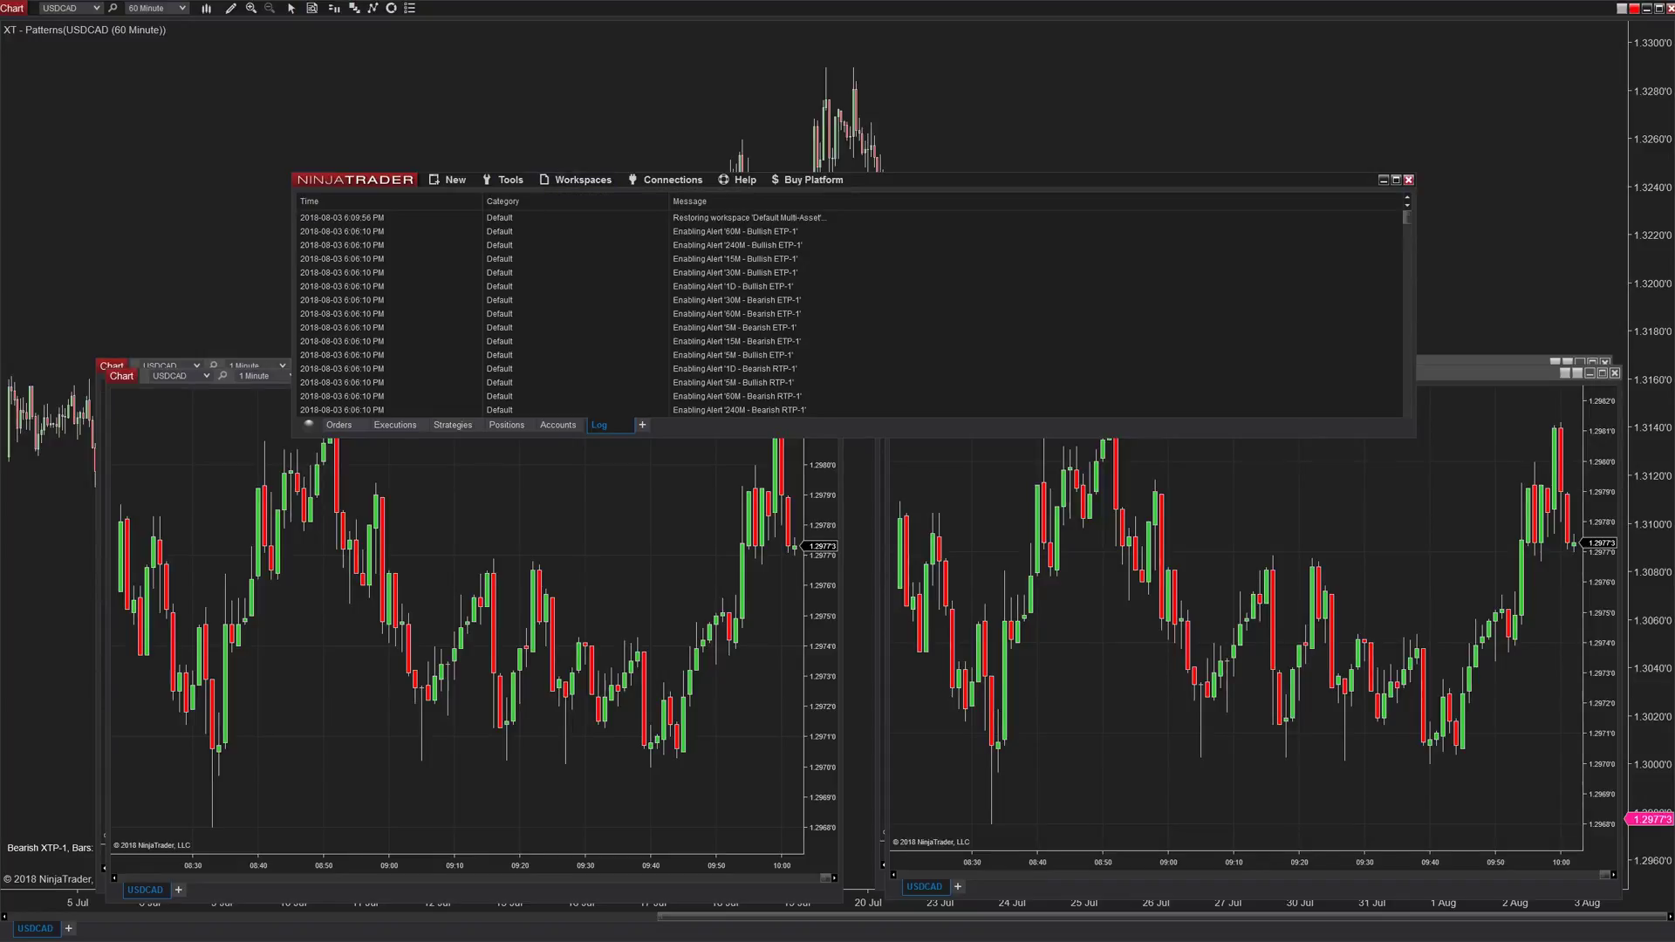
left_click(579, 180)
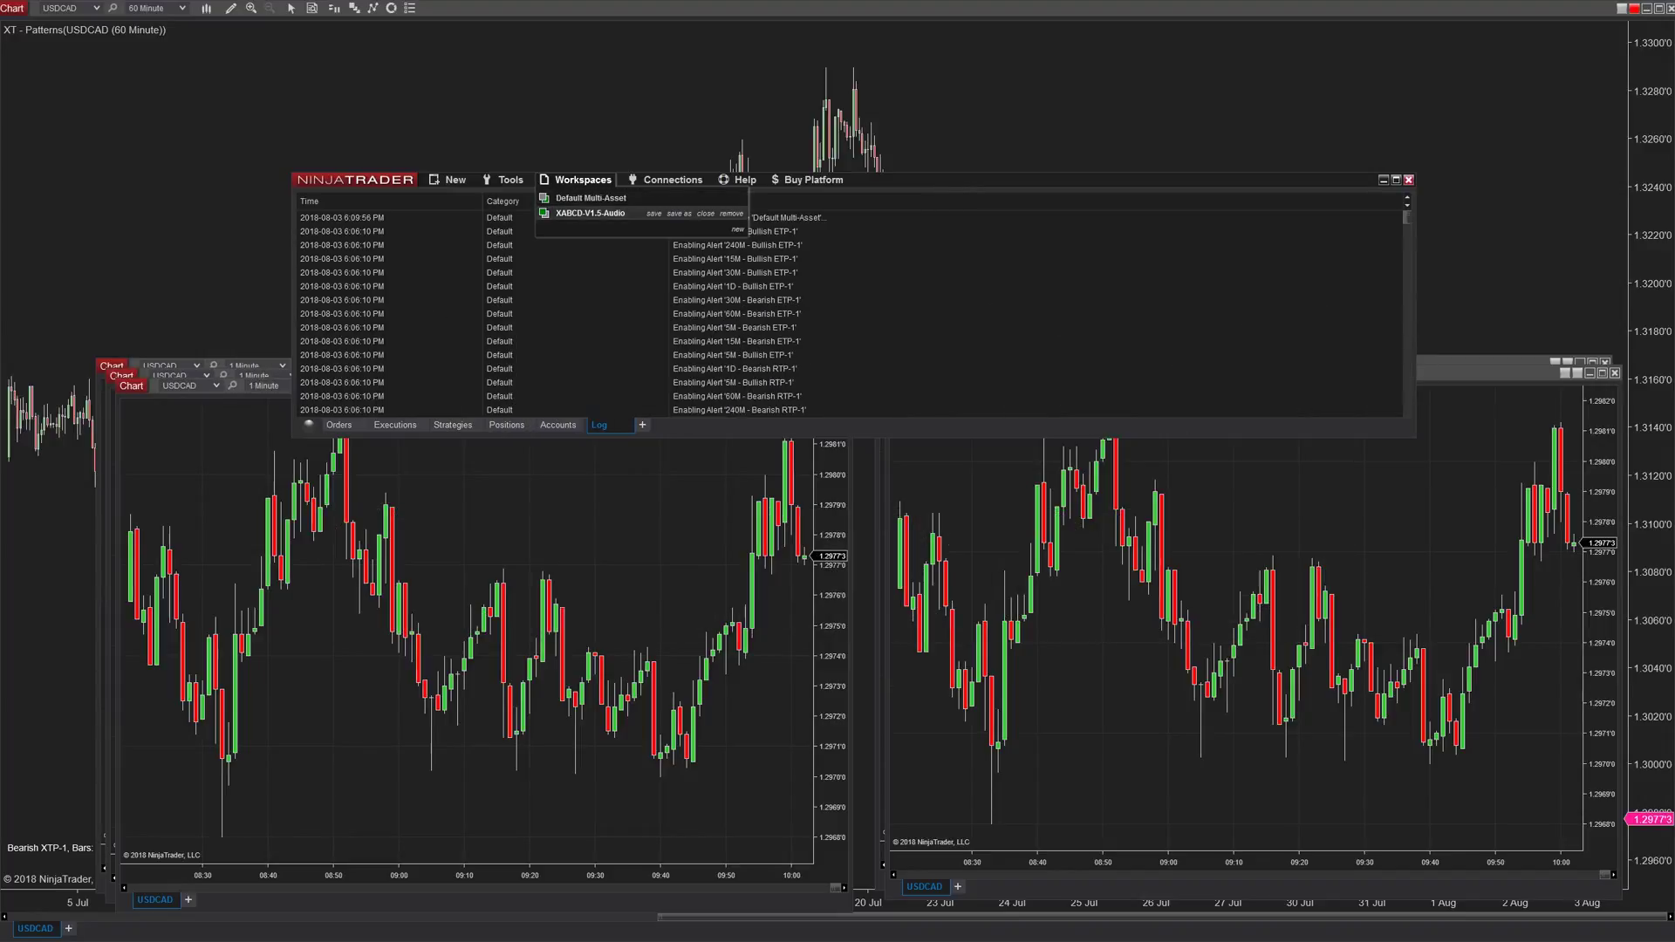
left_click(705, 213)
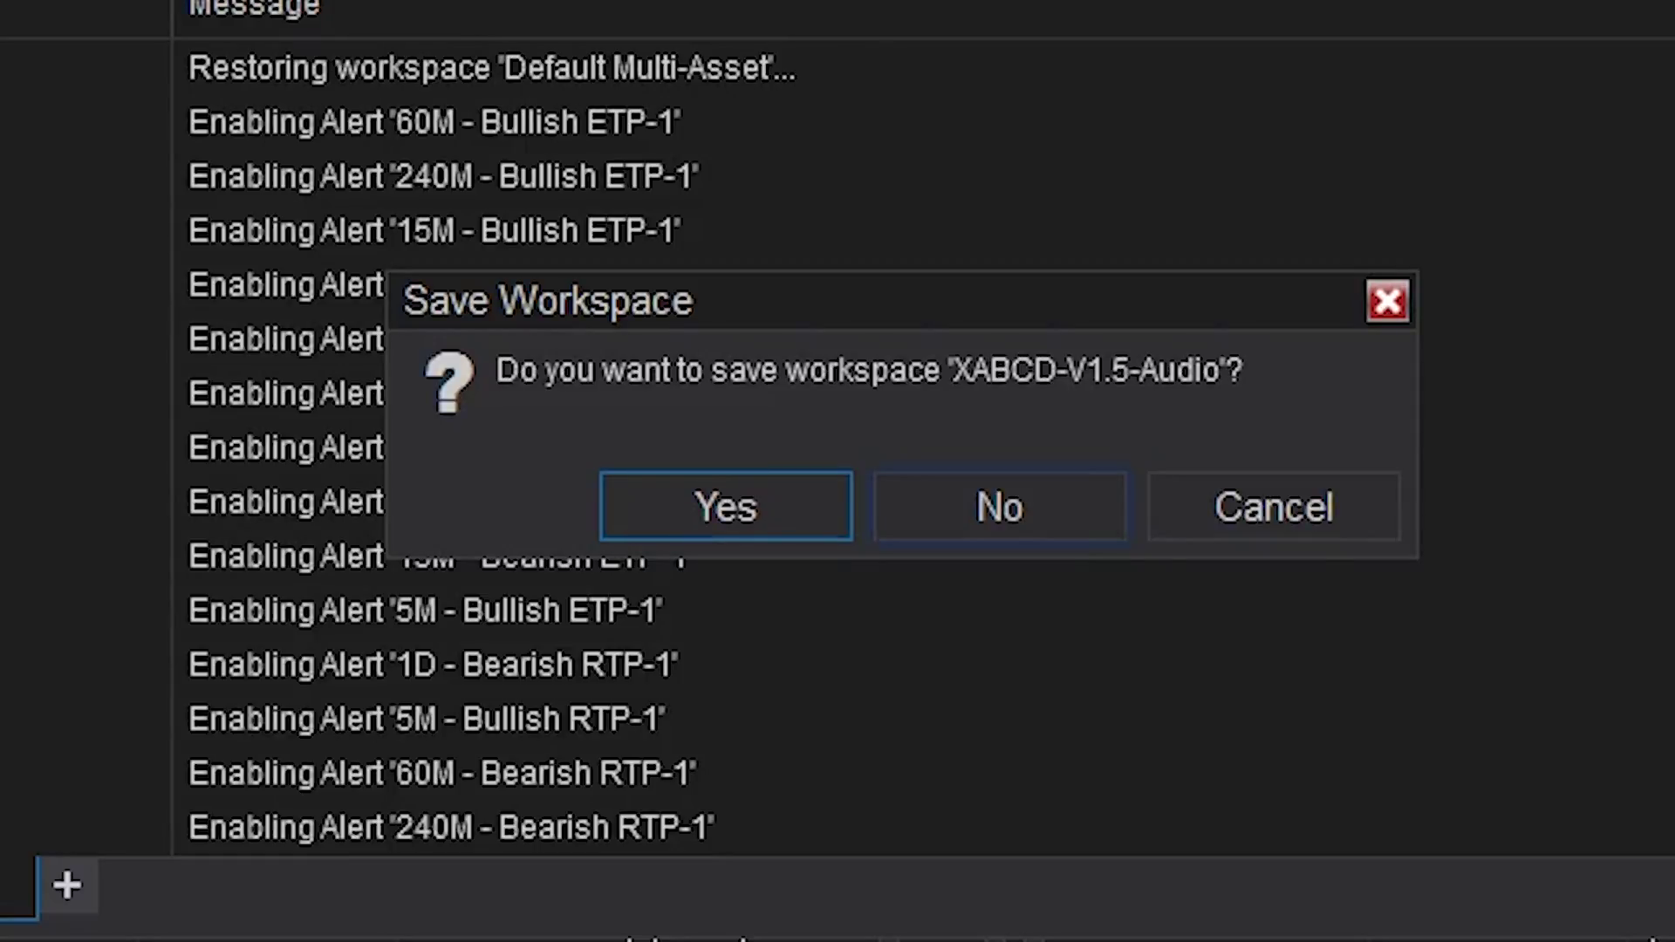
- Decline saving the XABCD-V1.5-Audio changes and dismiss the resulting error
key("Tab")
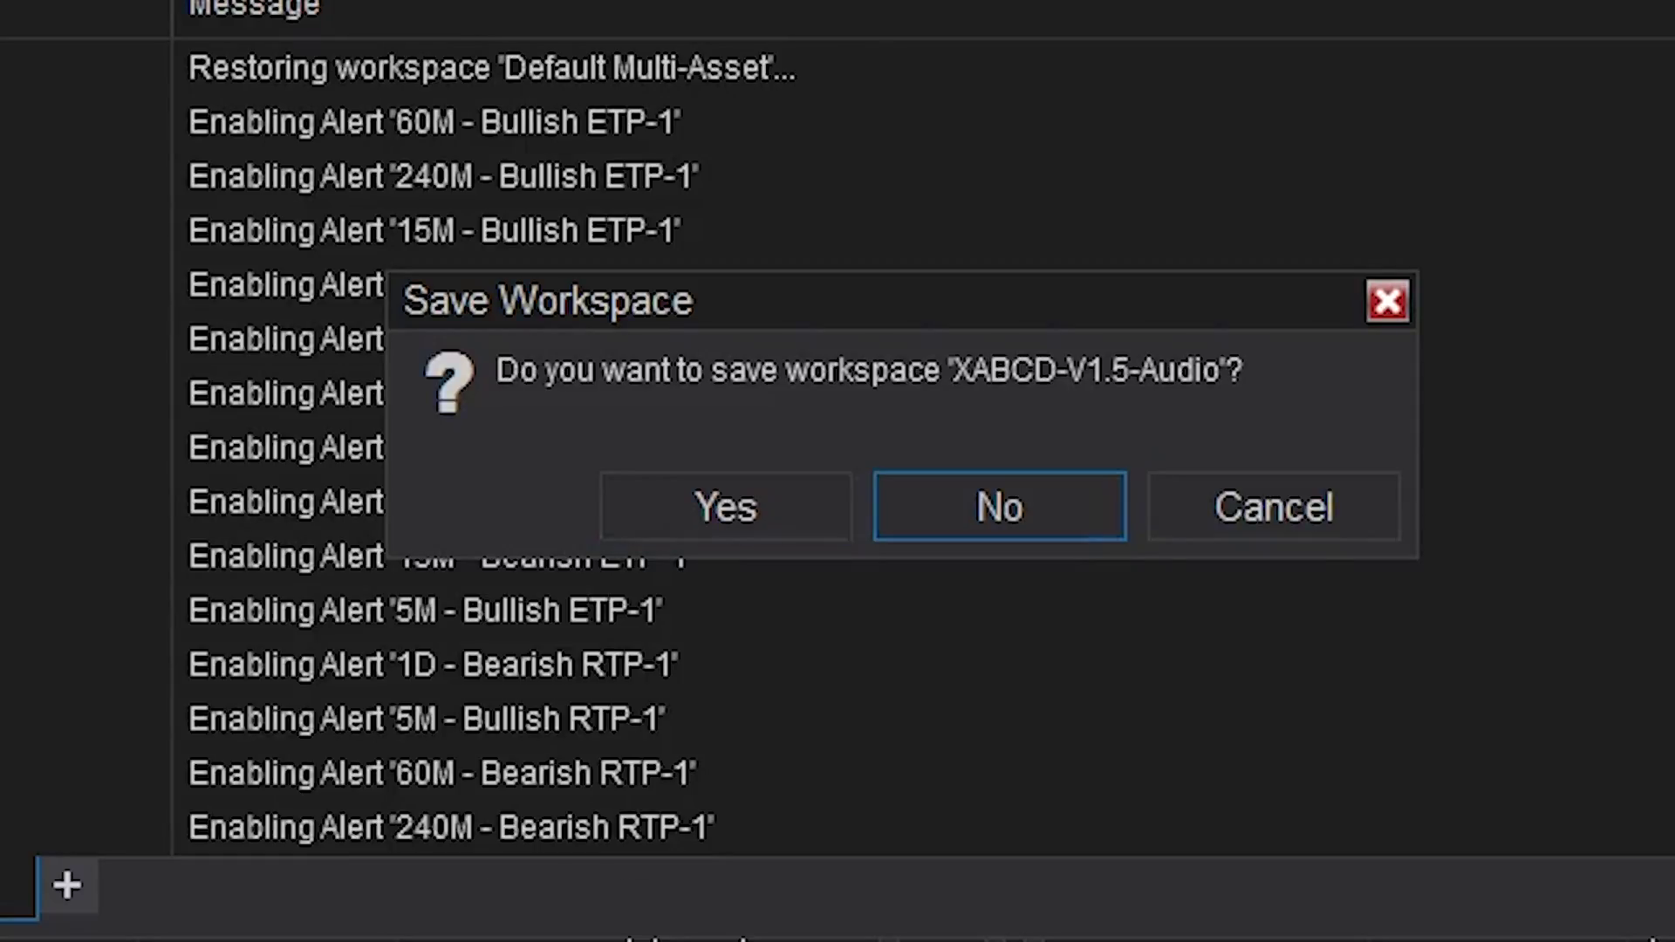
key("Return")
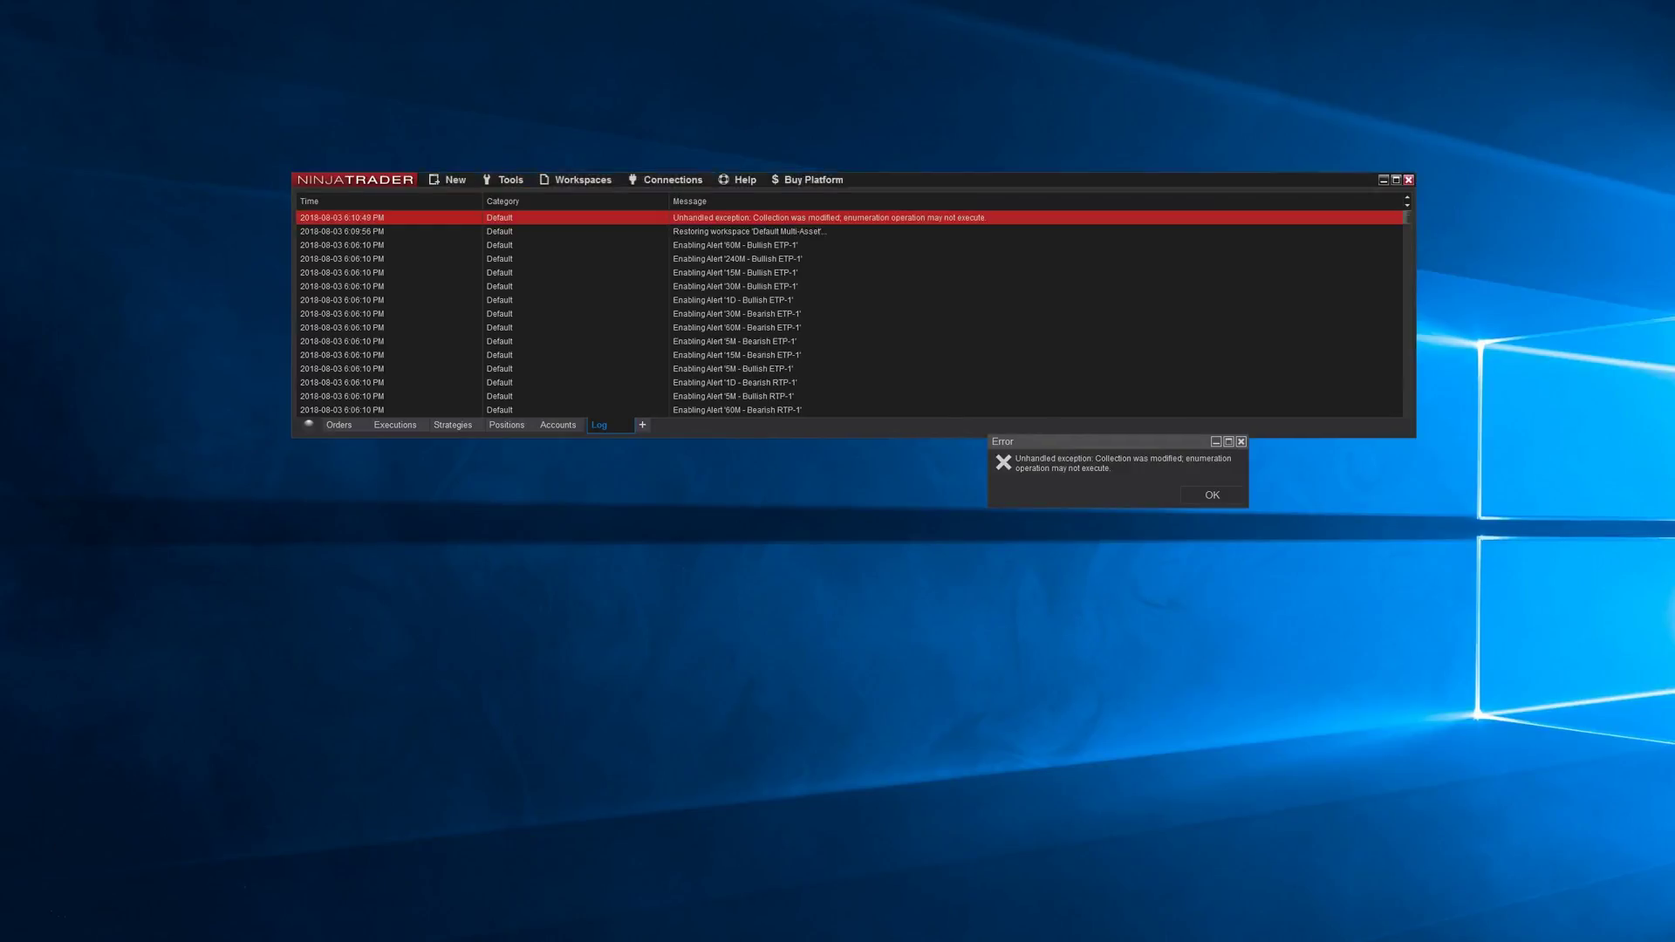
key("Return")
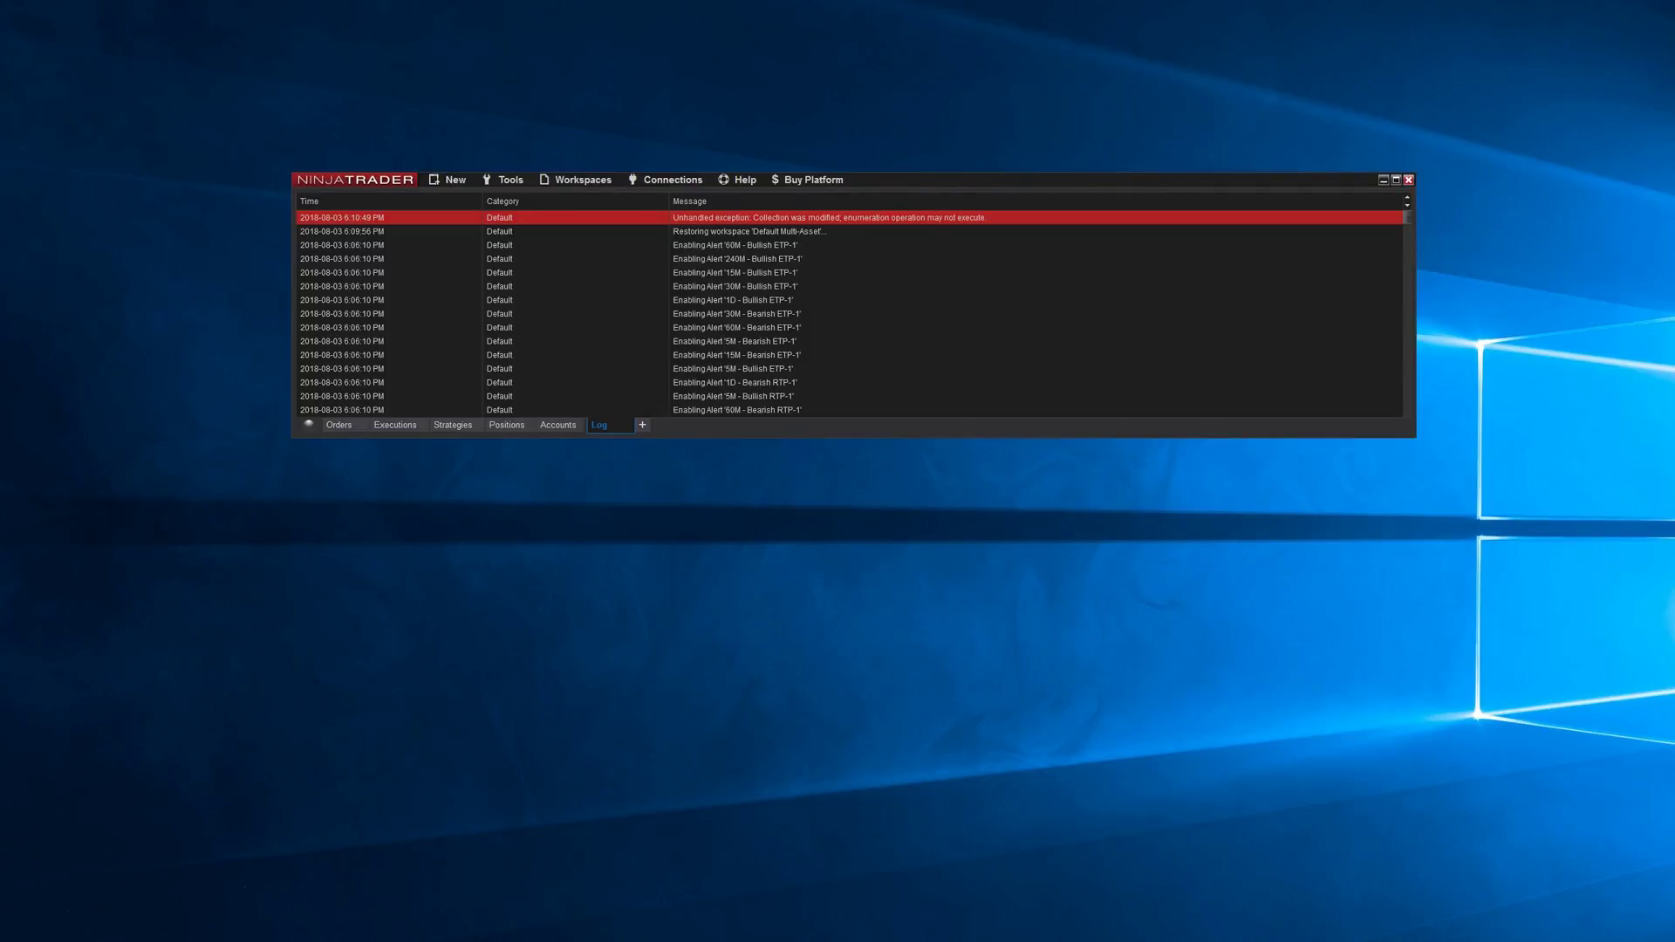
- Reopen the XABCD-V1.5-Audio workspace so its last-saved charts return
scroll(850, 314, "down", 2)
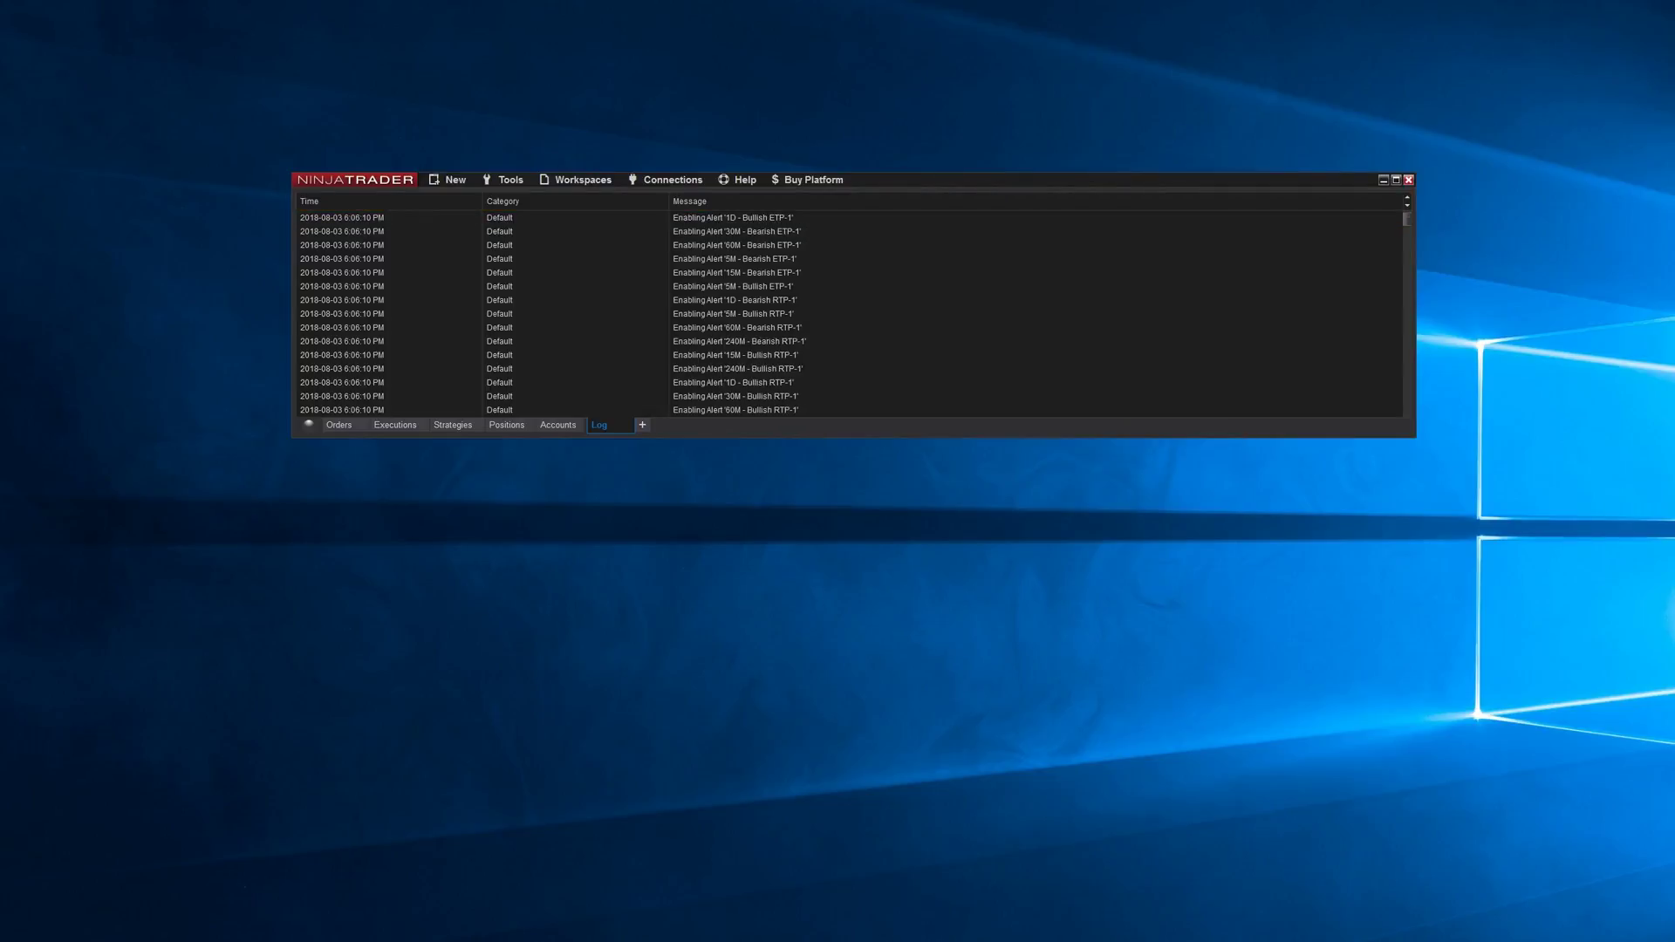
left_click(583, 179)
left_click(593, 213)
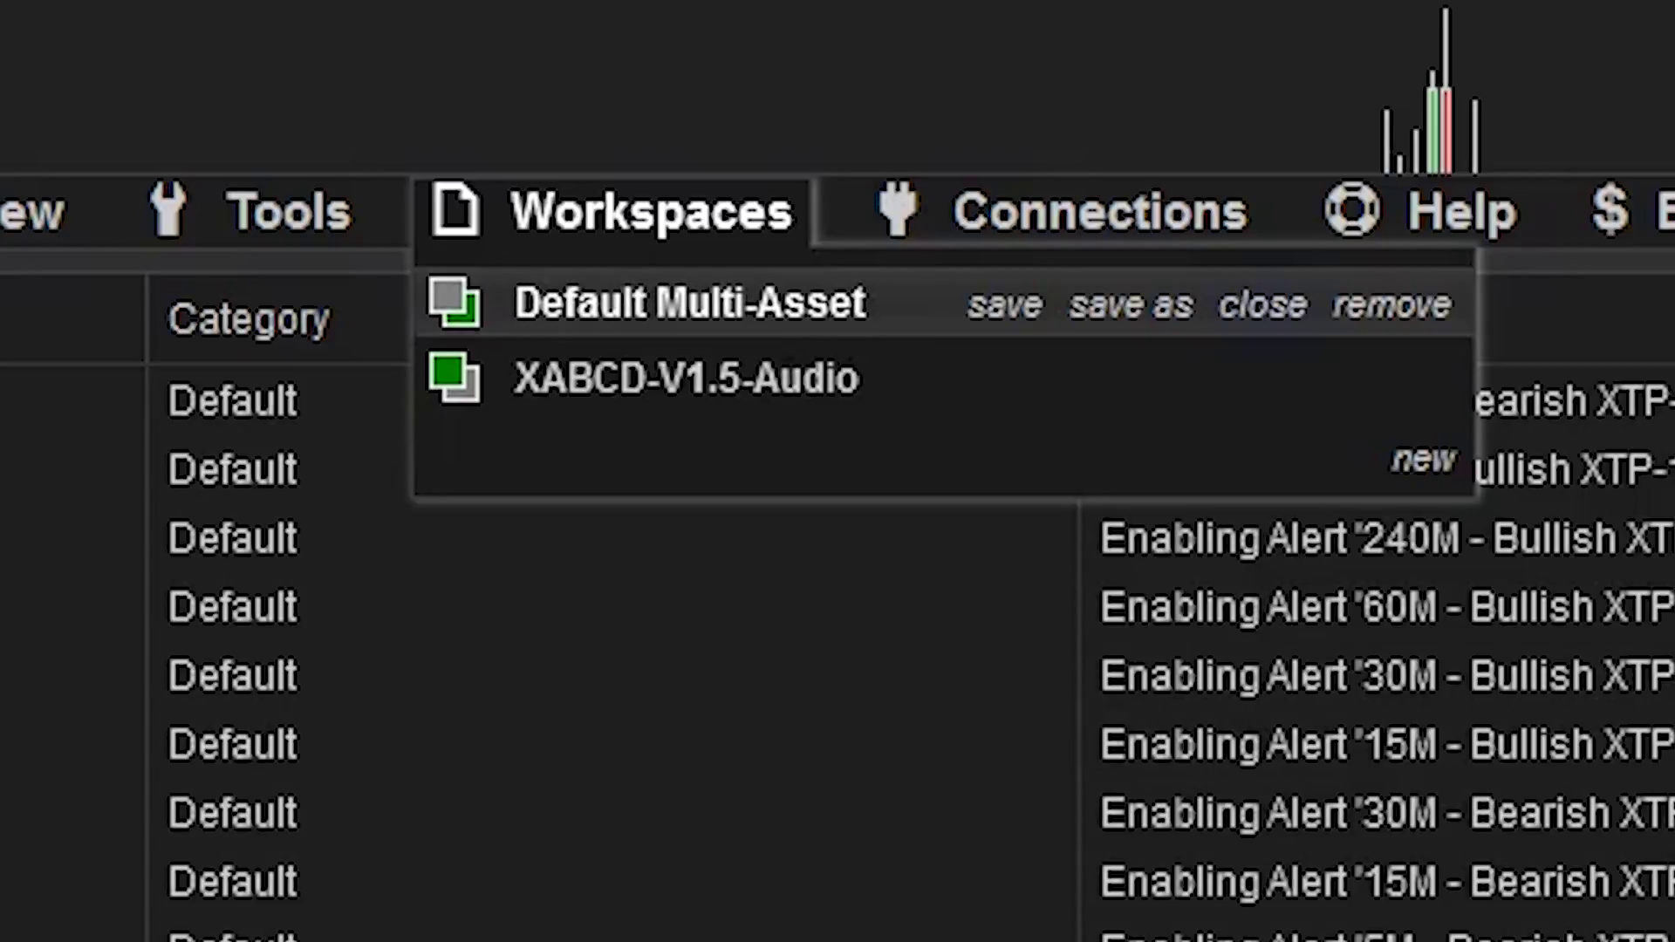
- Close the Default Multi-Asset workspace and review the remaining workspaces list
left_click(1262, 305)
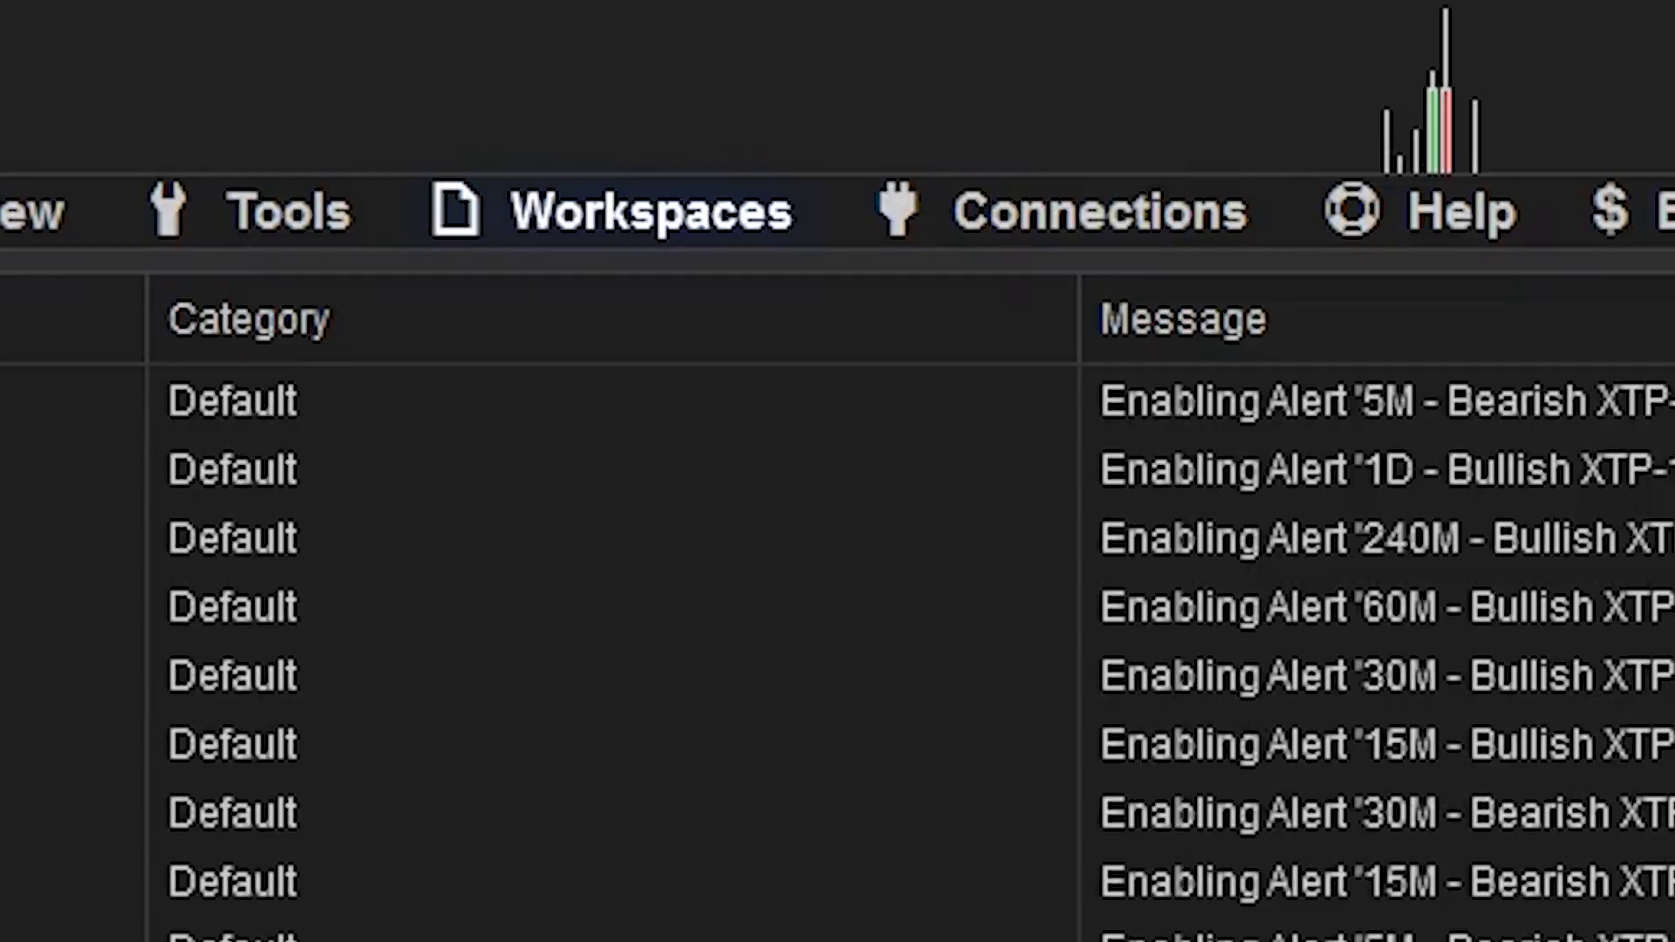
left_click(650, 212)
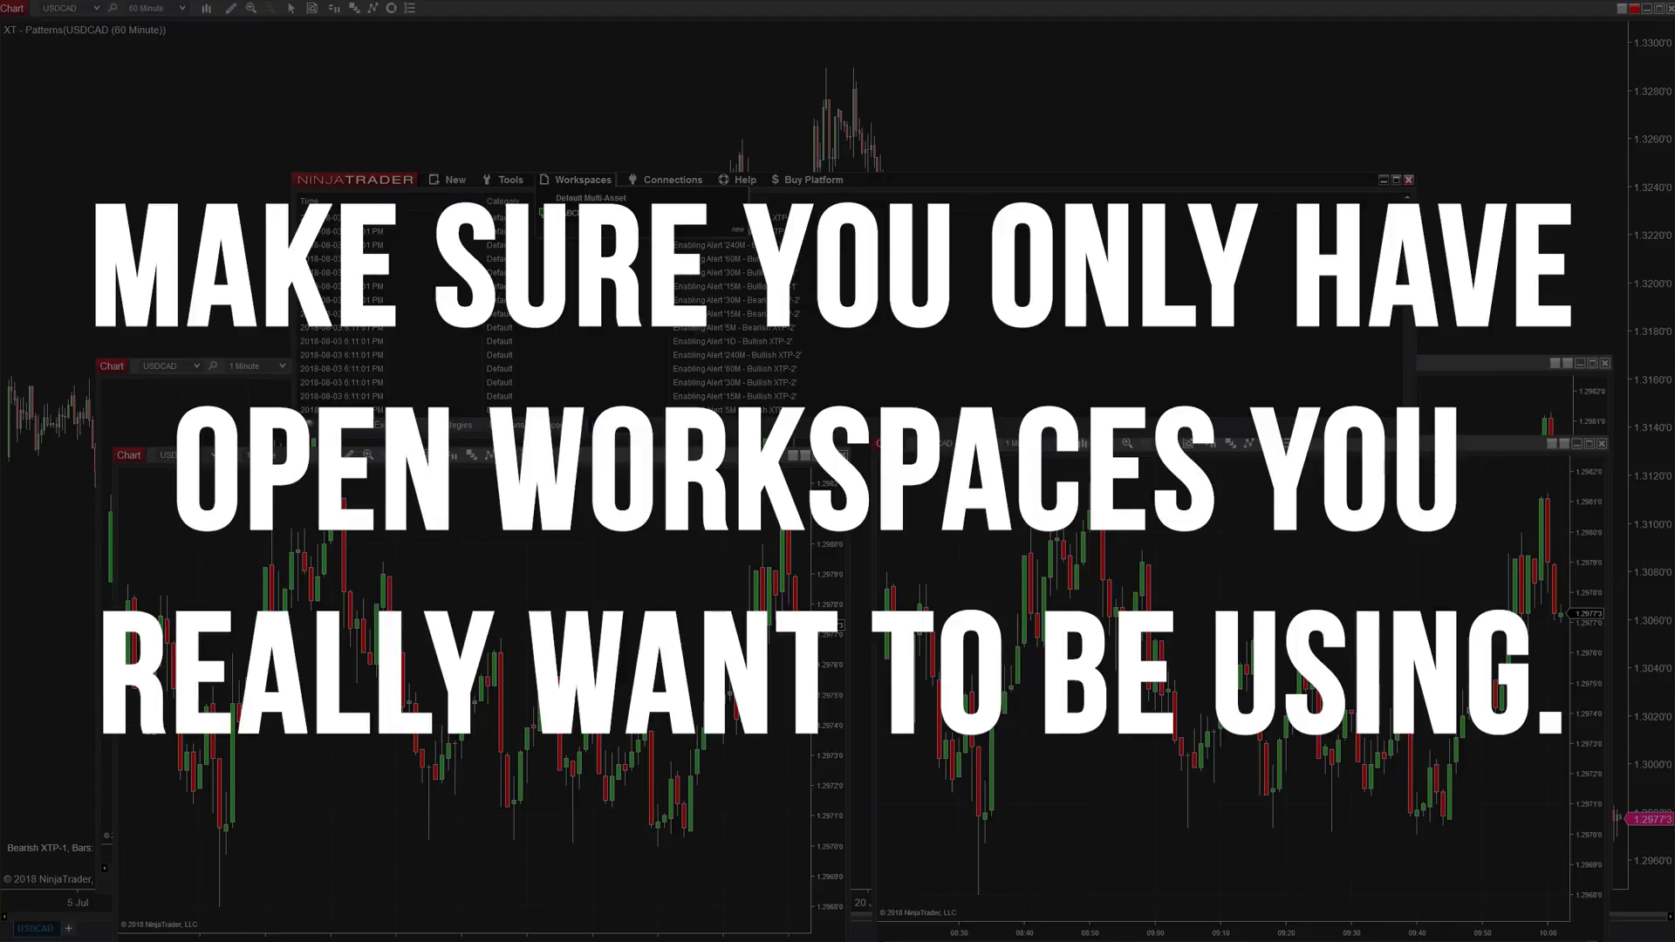
- Dismiss the workspace list, then bring it up again
key("Escape")
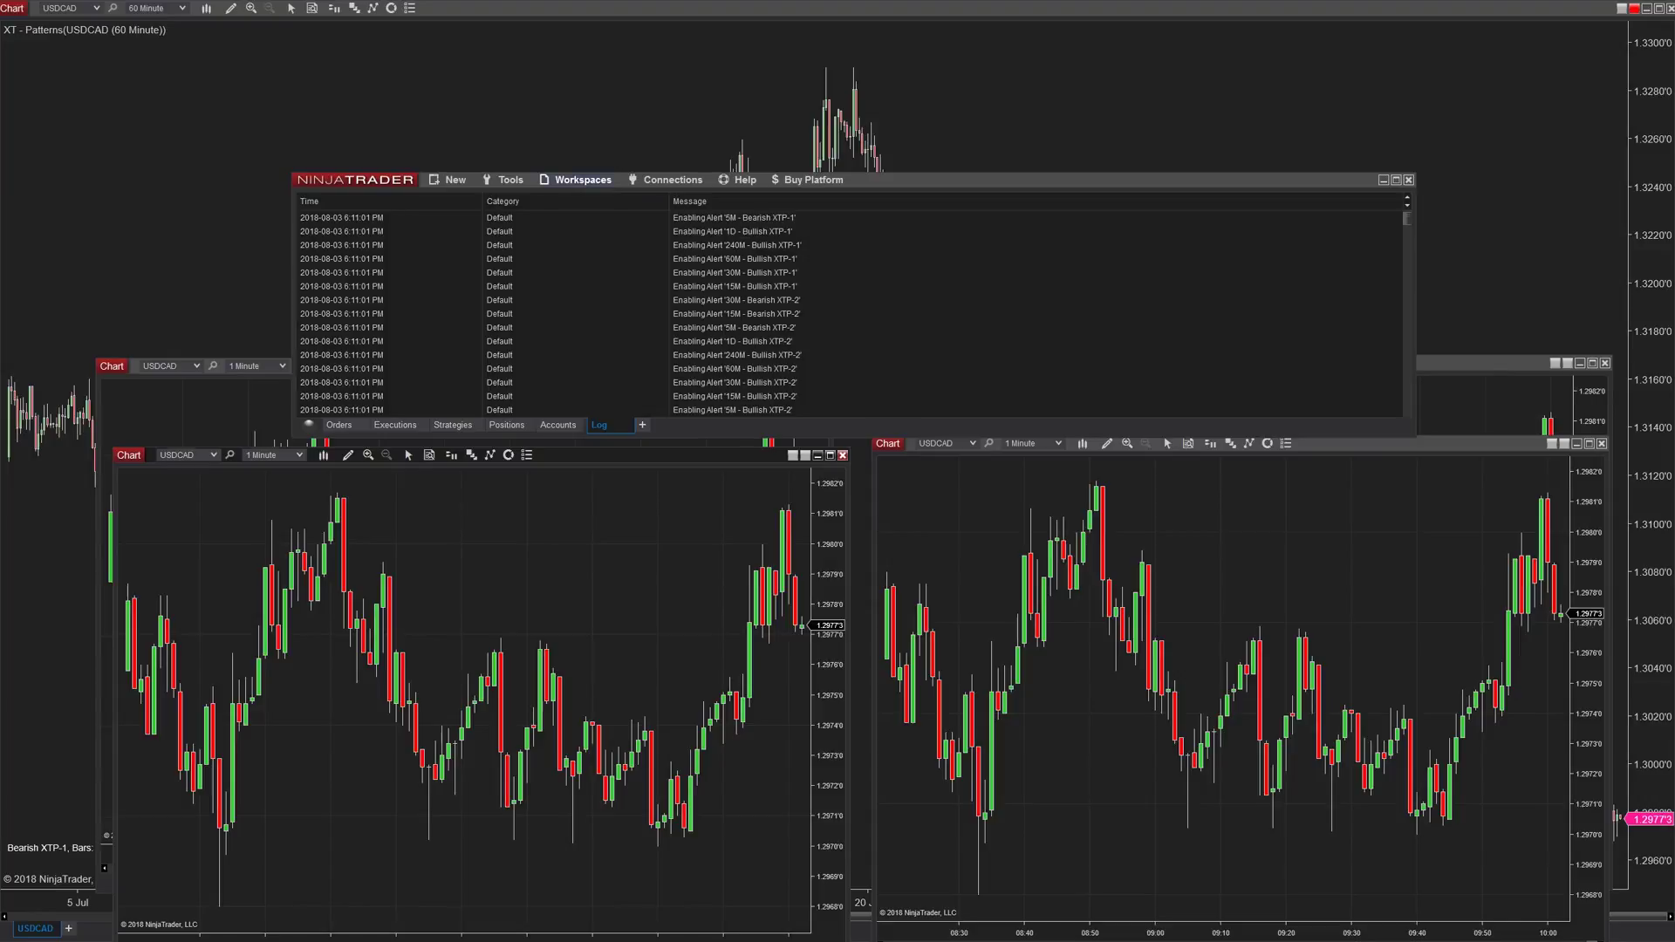
left_click(582, 179)
- Switch to Default Multi-Asset, then back to the XABCD-V1.5-Audio workspace
left_click(580, 199)
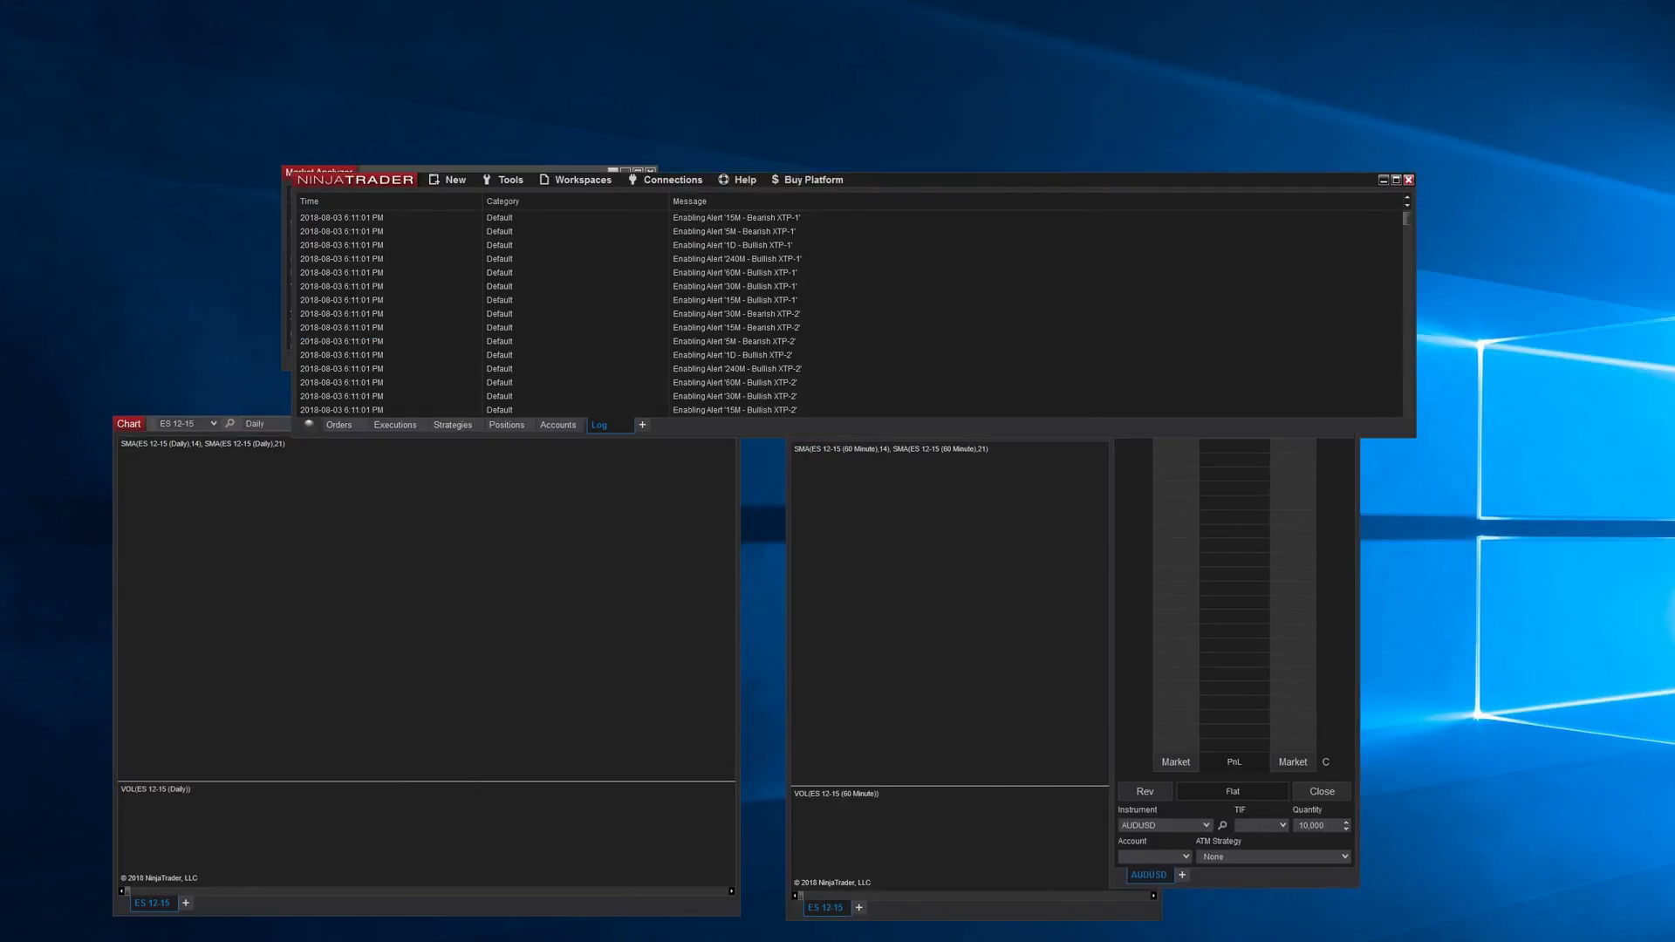
left_click(583, 180)
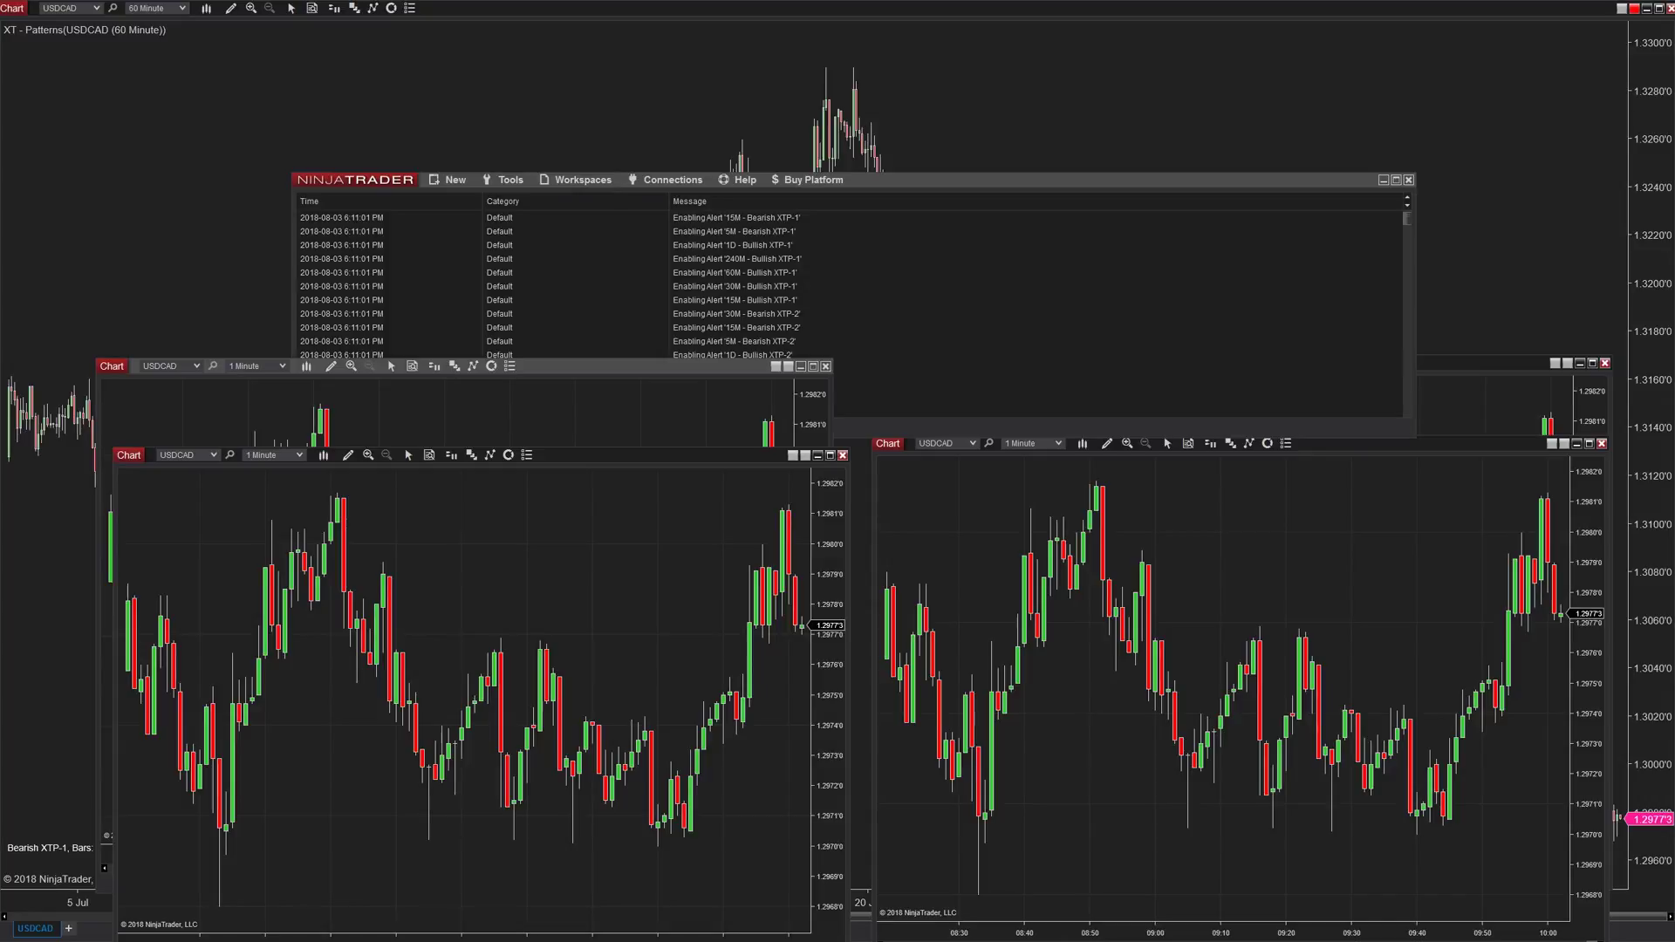
left_click(582, 179)
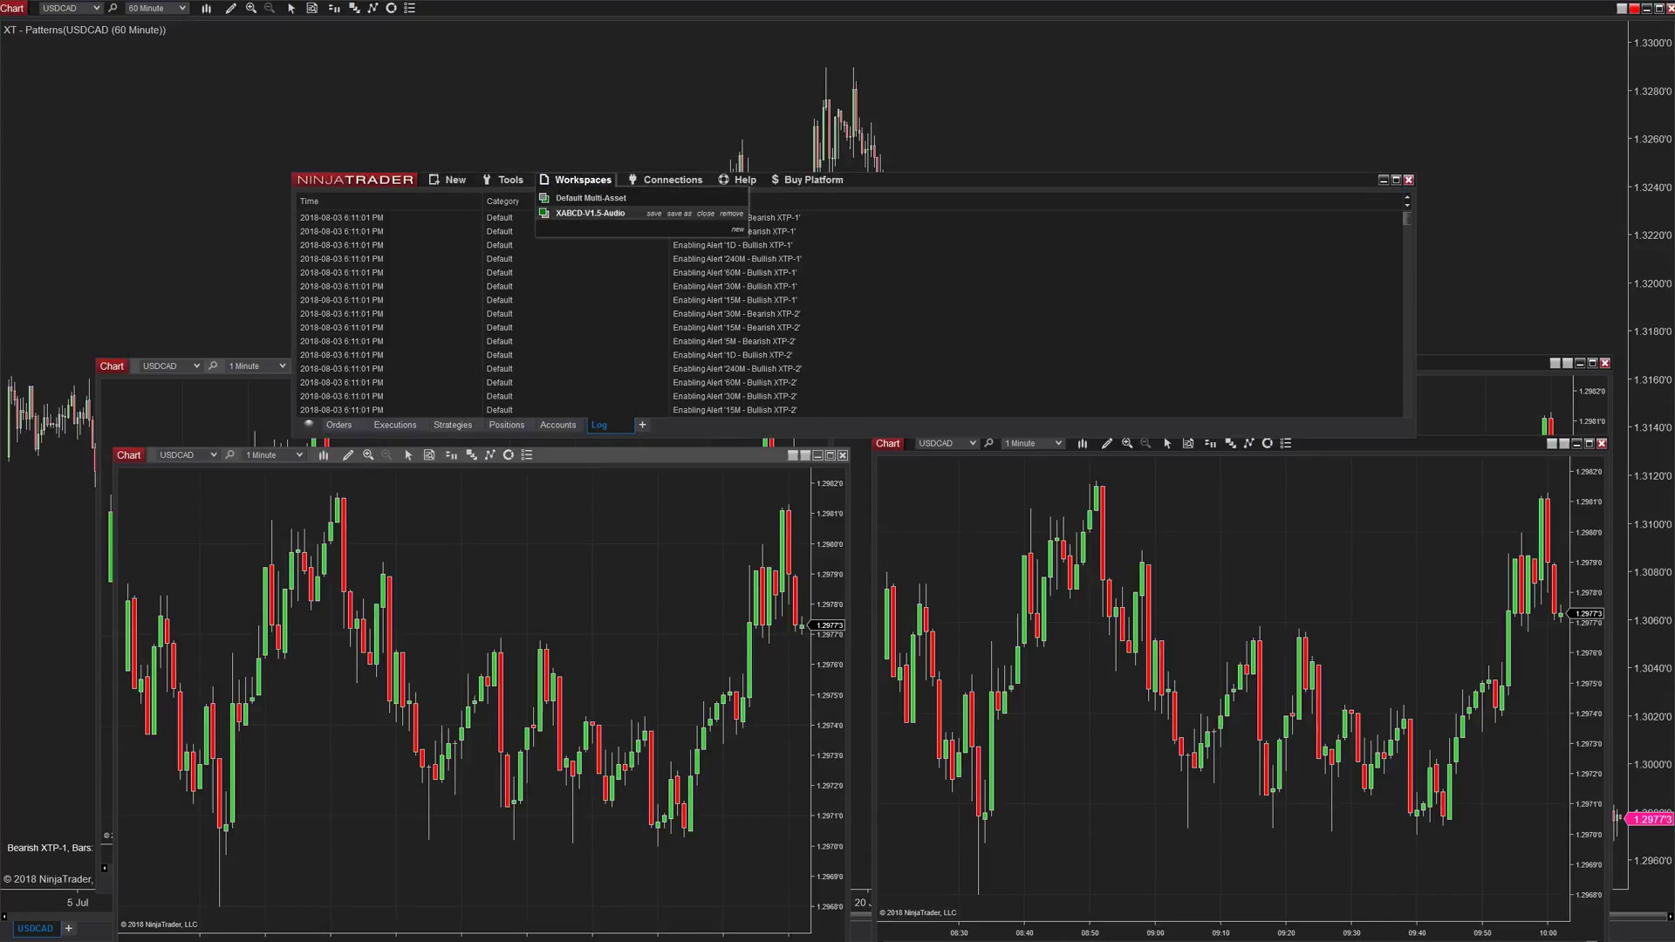
- Save three copies of the current workspace named Forex, Futures and Stocks
left_click(611, 213)
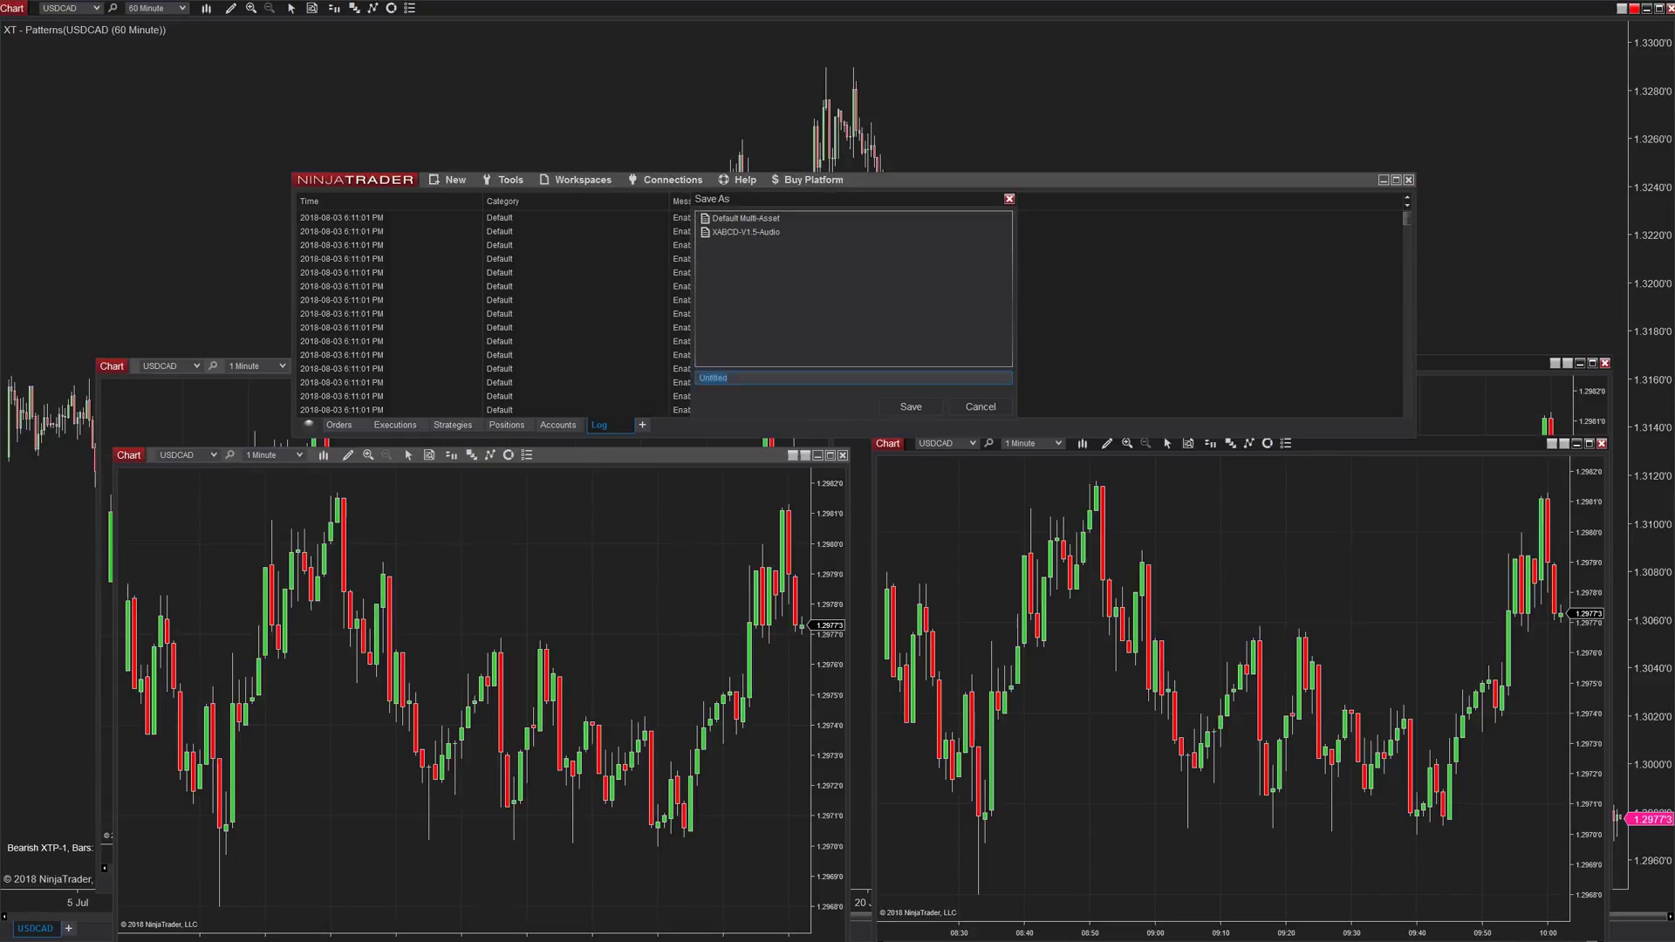
key("Return")
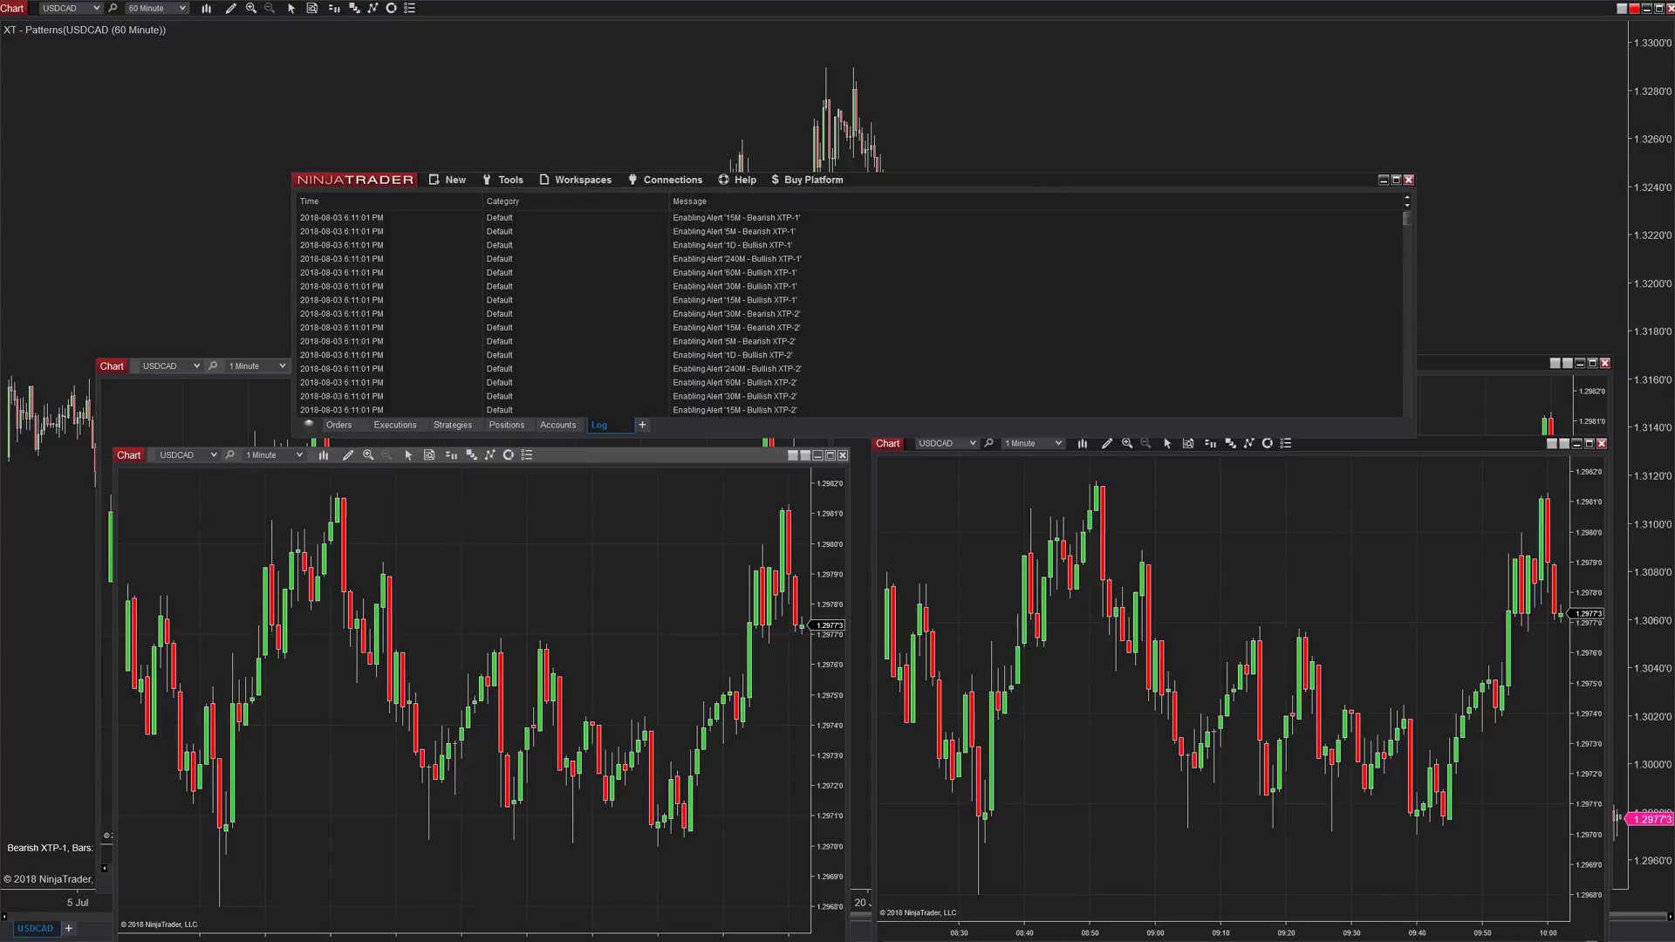
left_click(583, 180)
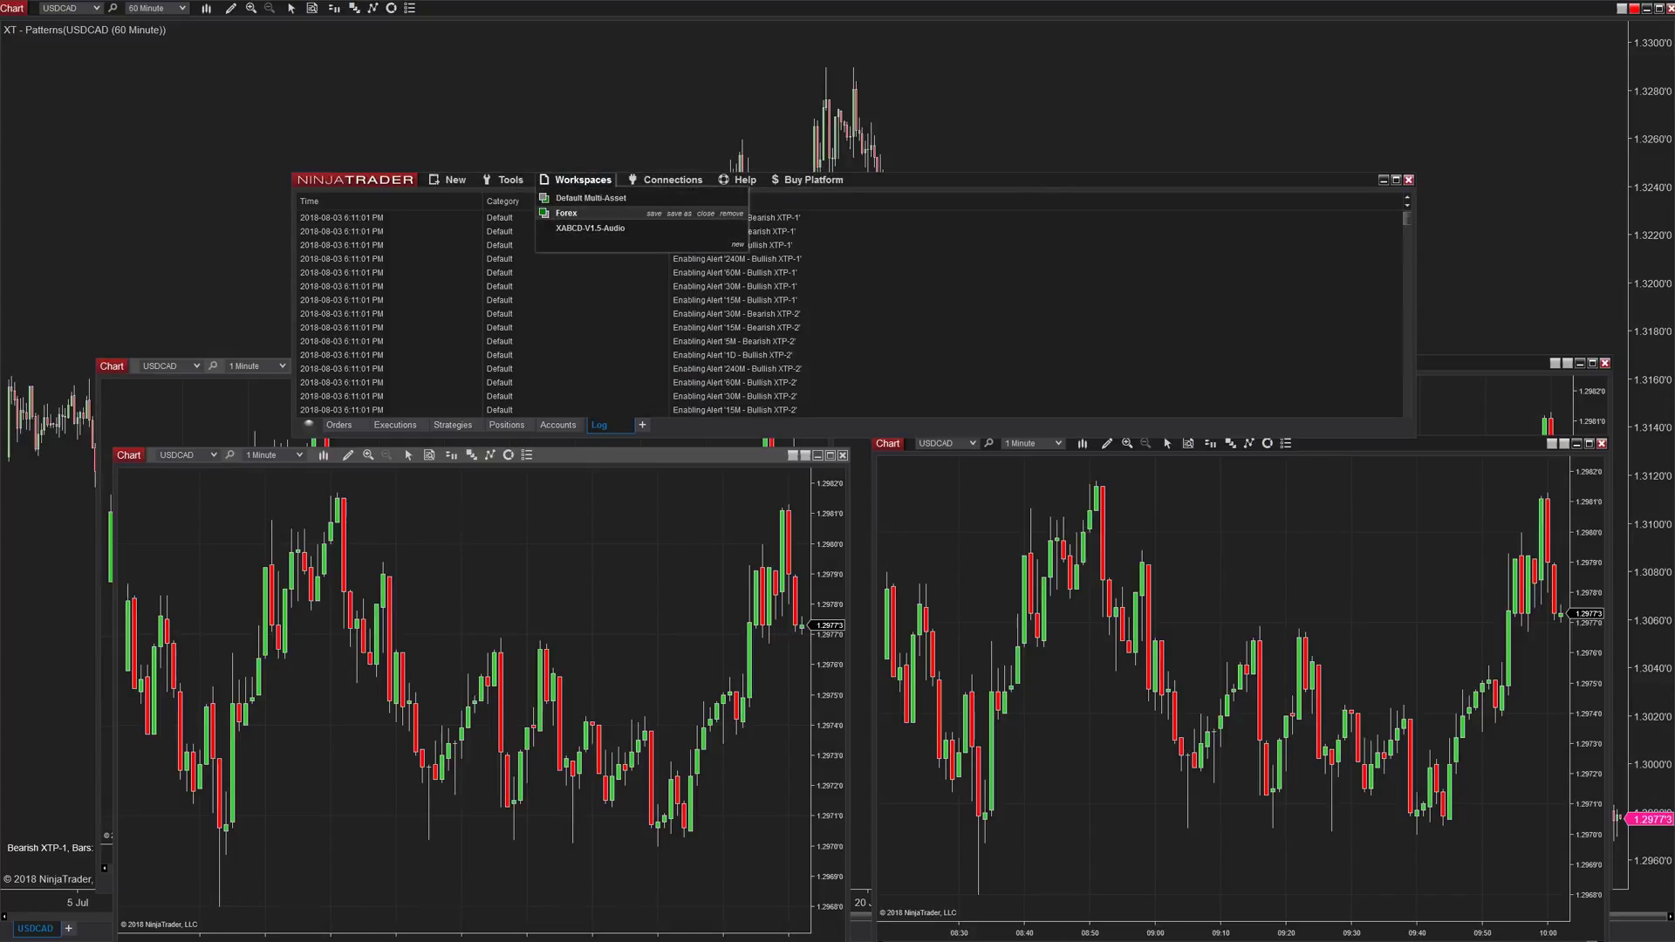
left_click(680, 214)
type("Futur")
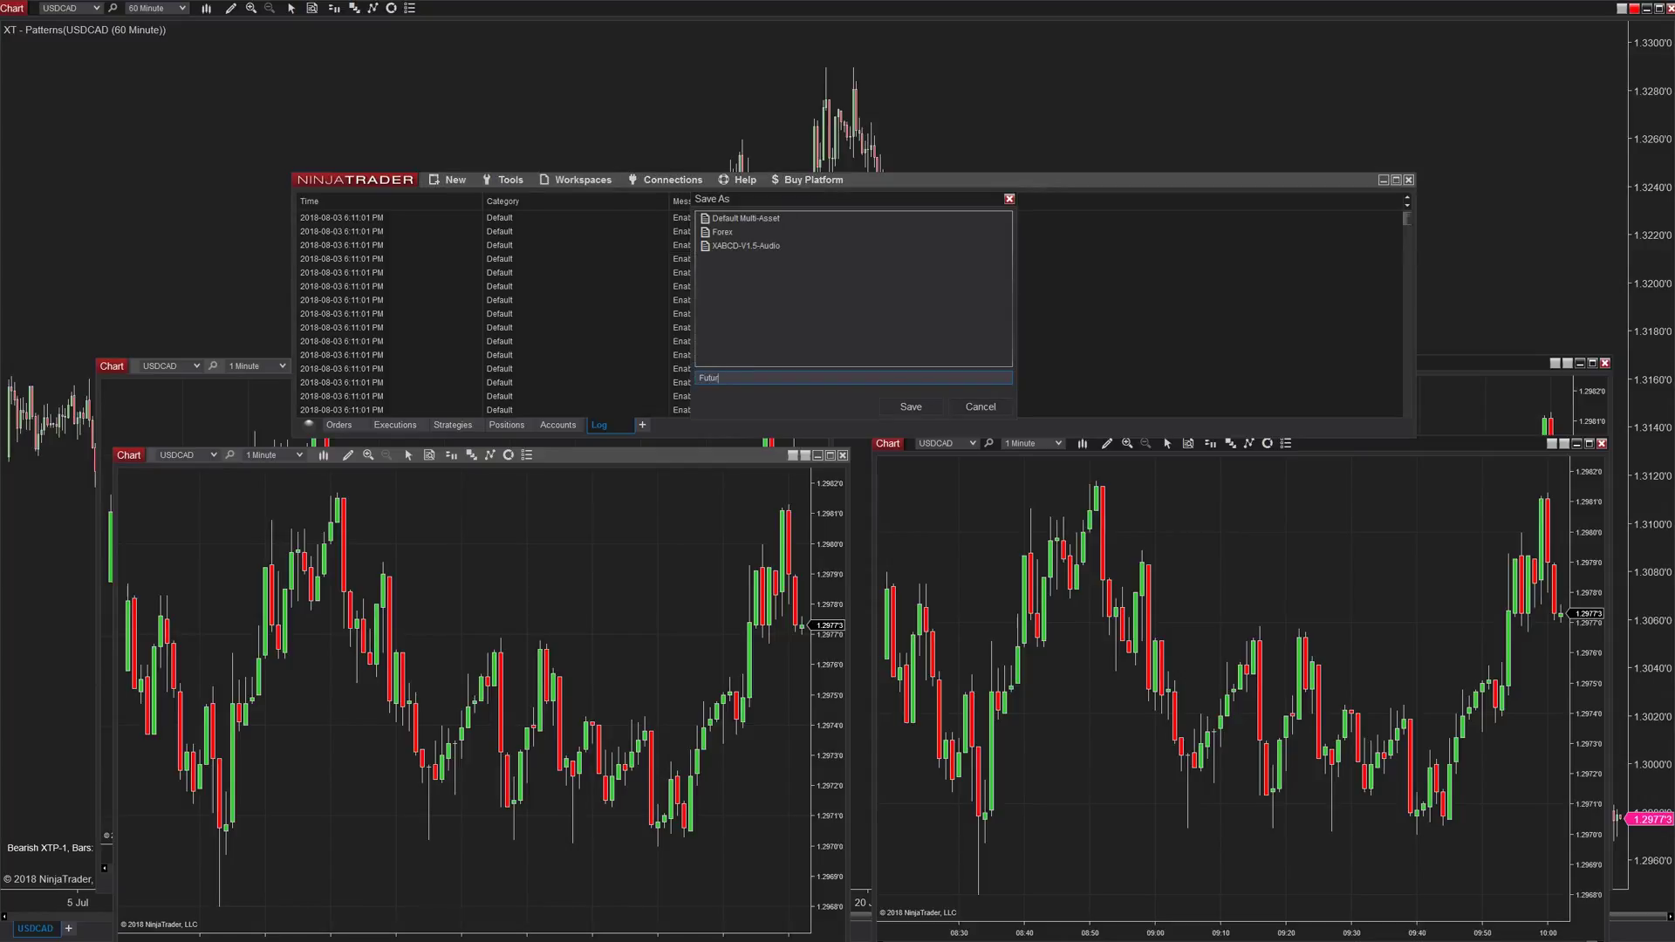
type("e")
key("Return")
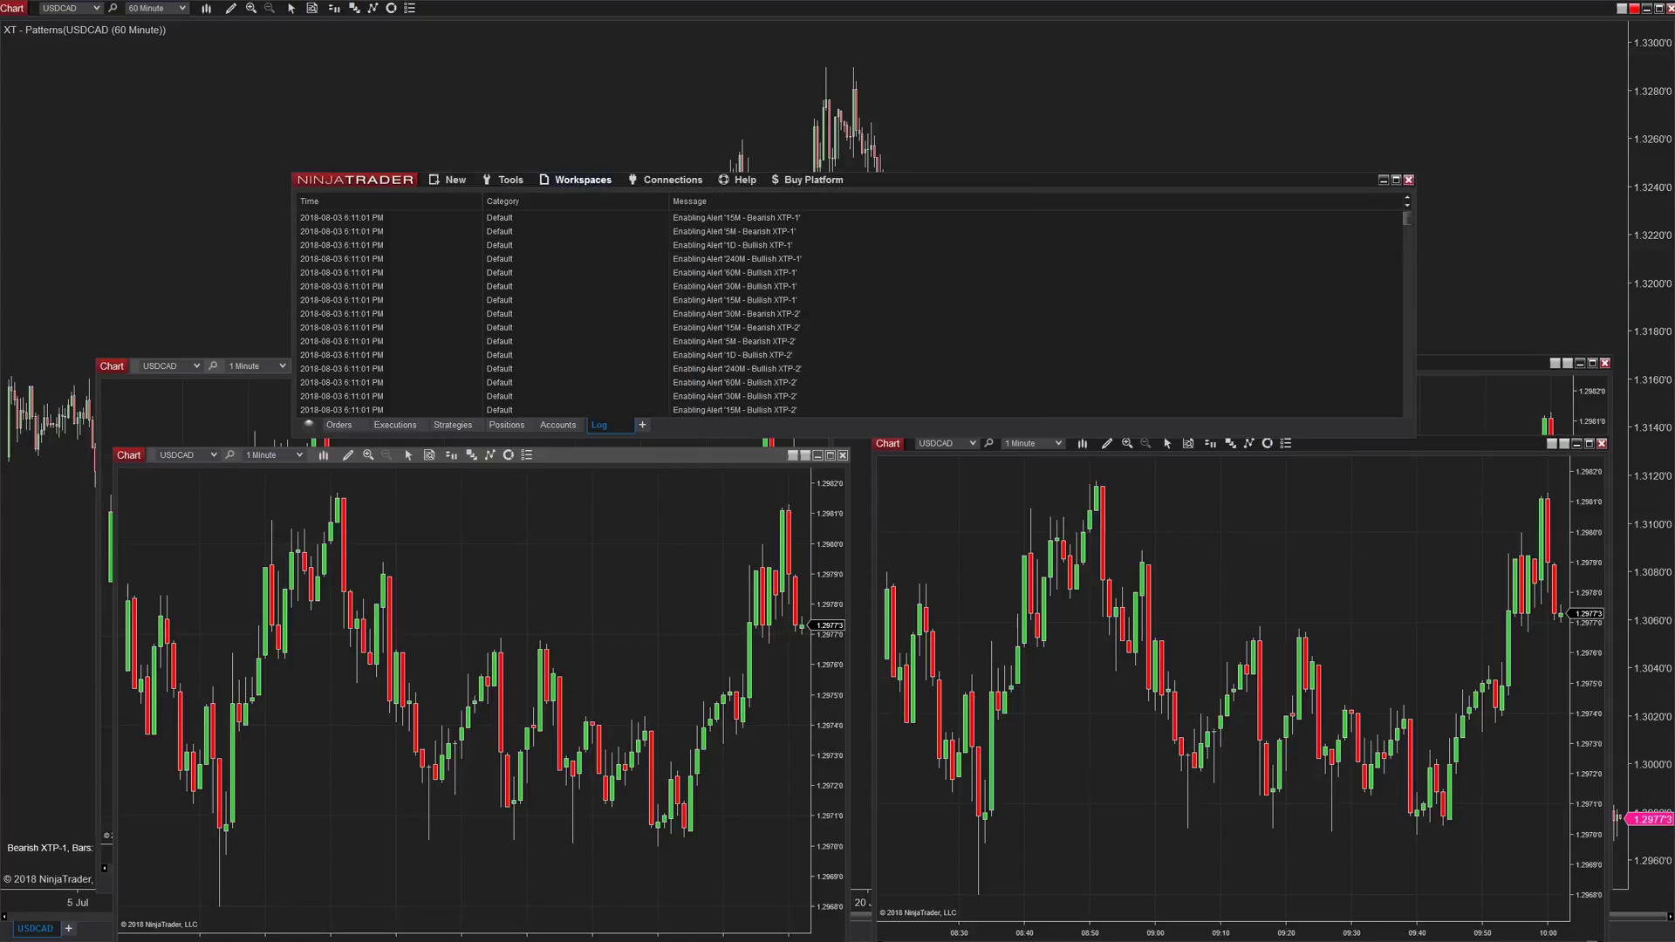
left_click(583, 180)
left_click(680, 228)
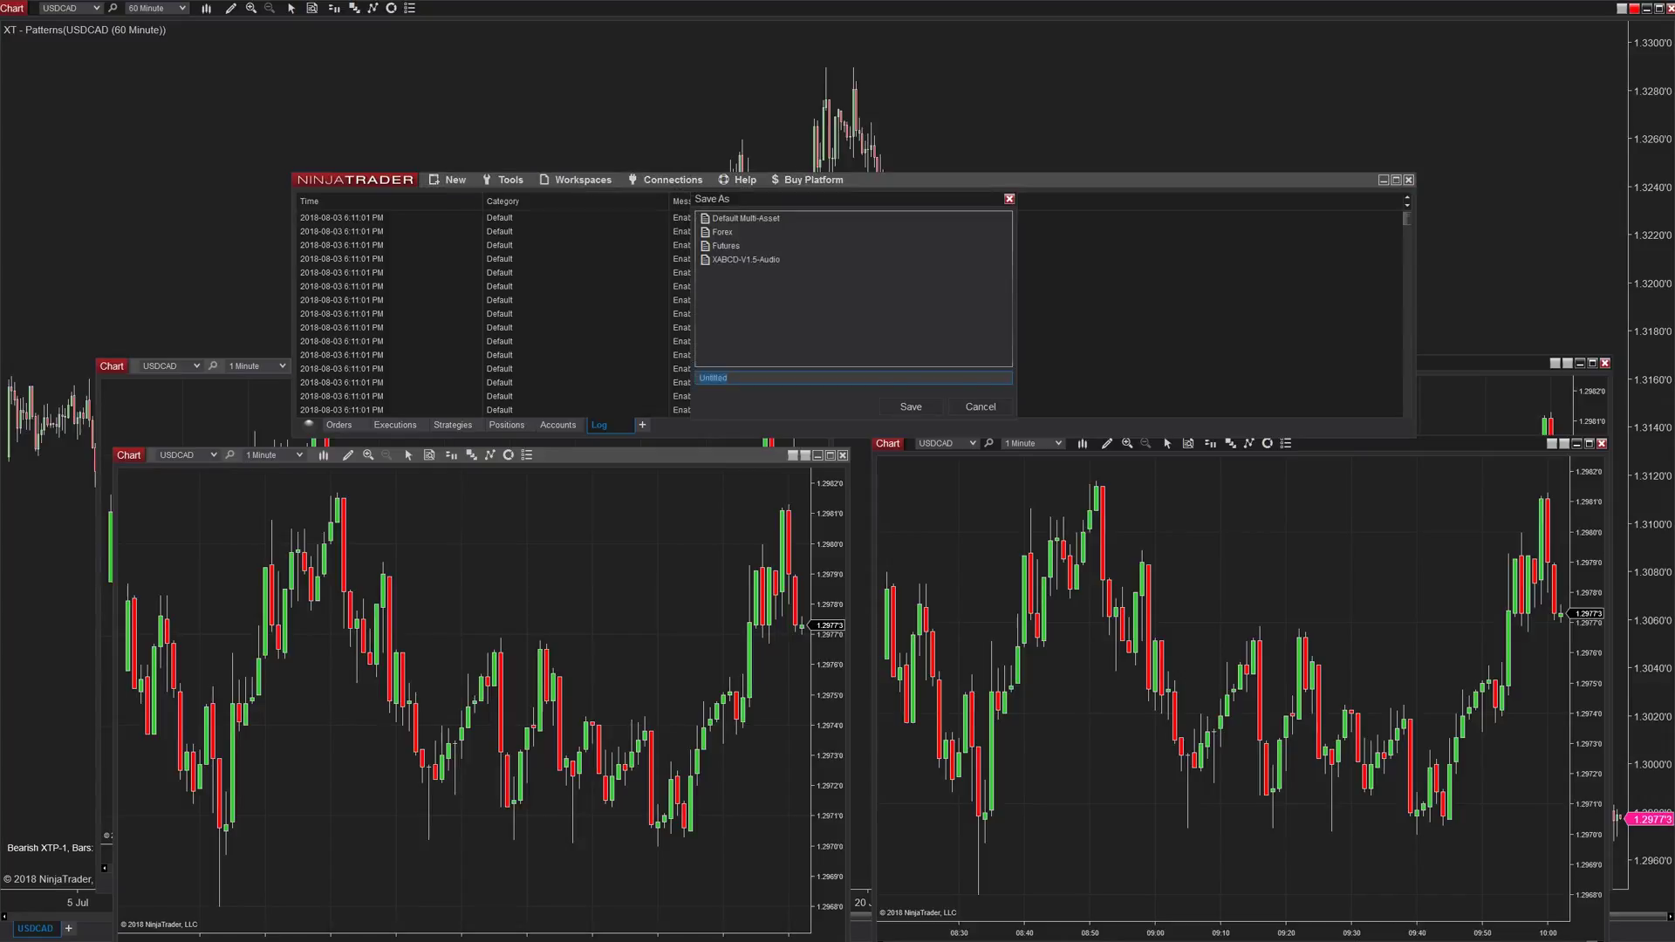
type("Stocks")
key("Return")
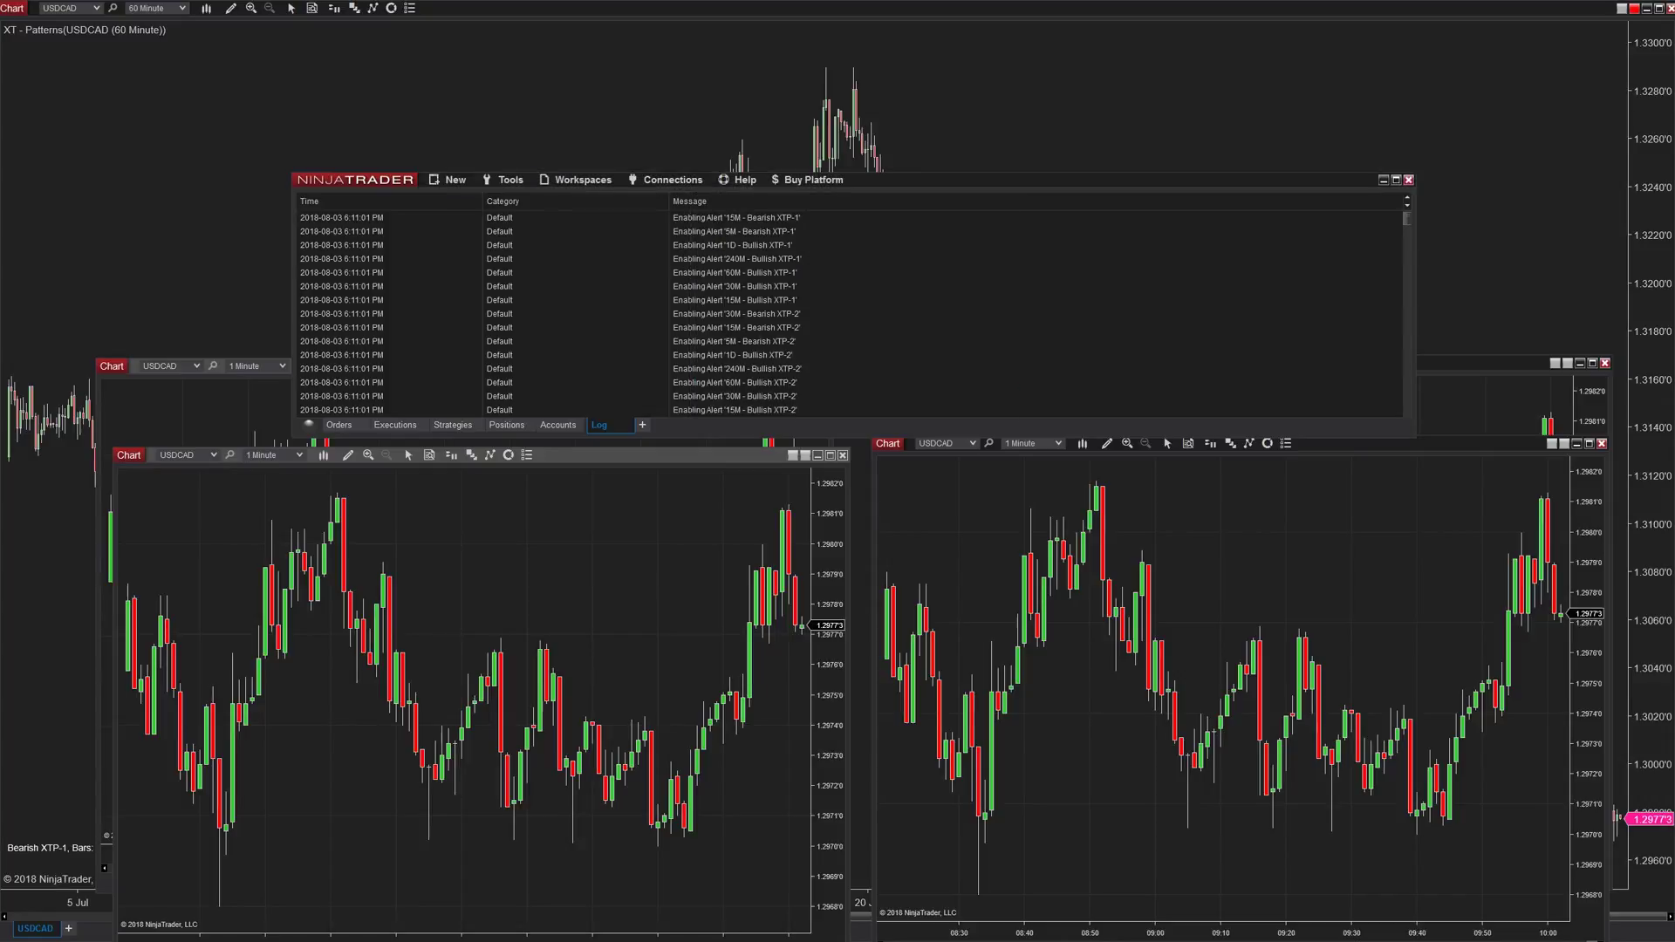
left_click(582, 180)
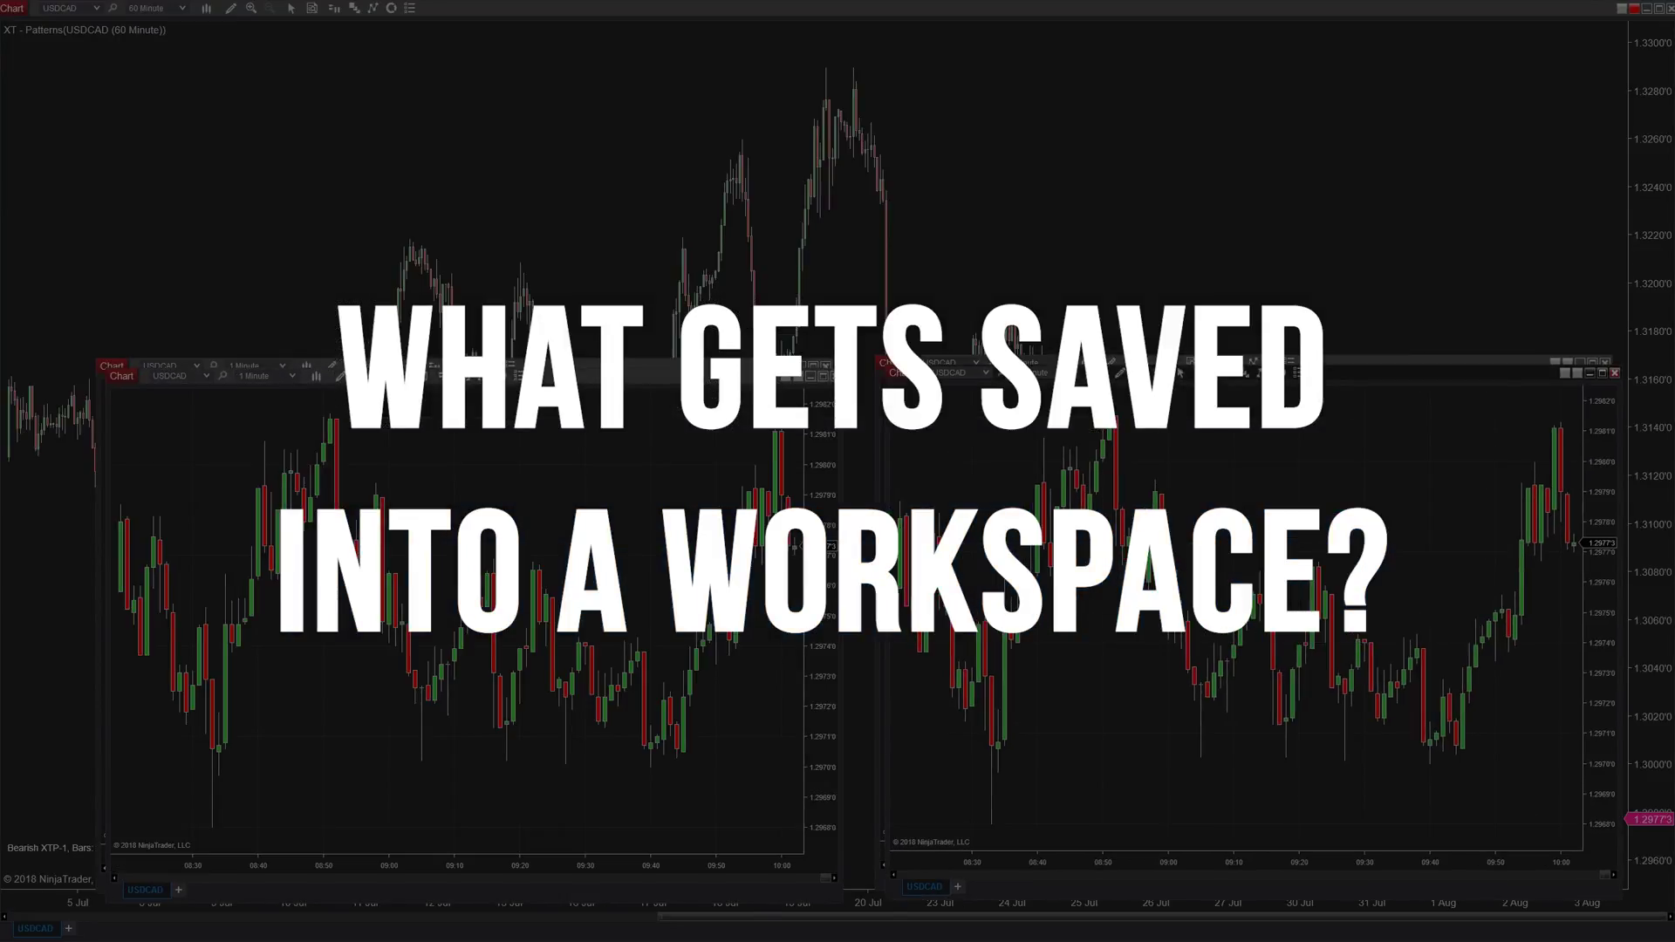
- Draw a blue downward-sloping line on the left 1-minute USDCAD chart, then return to the Control Center log
left_click(341, 376)
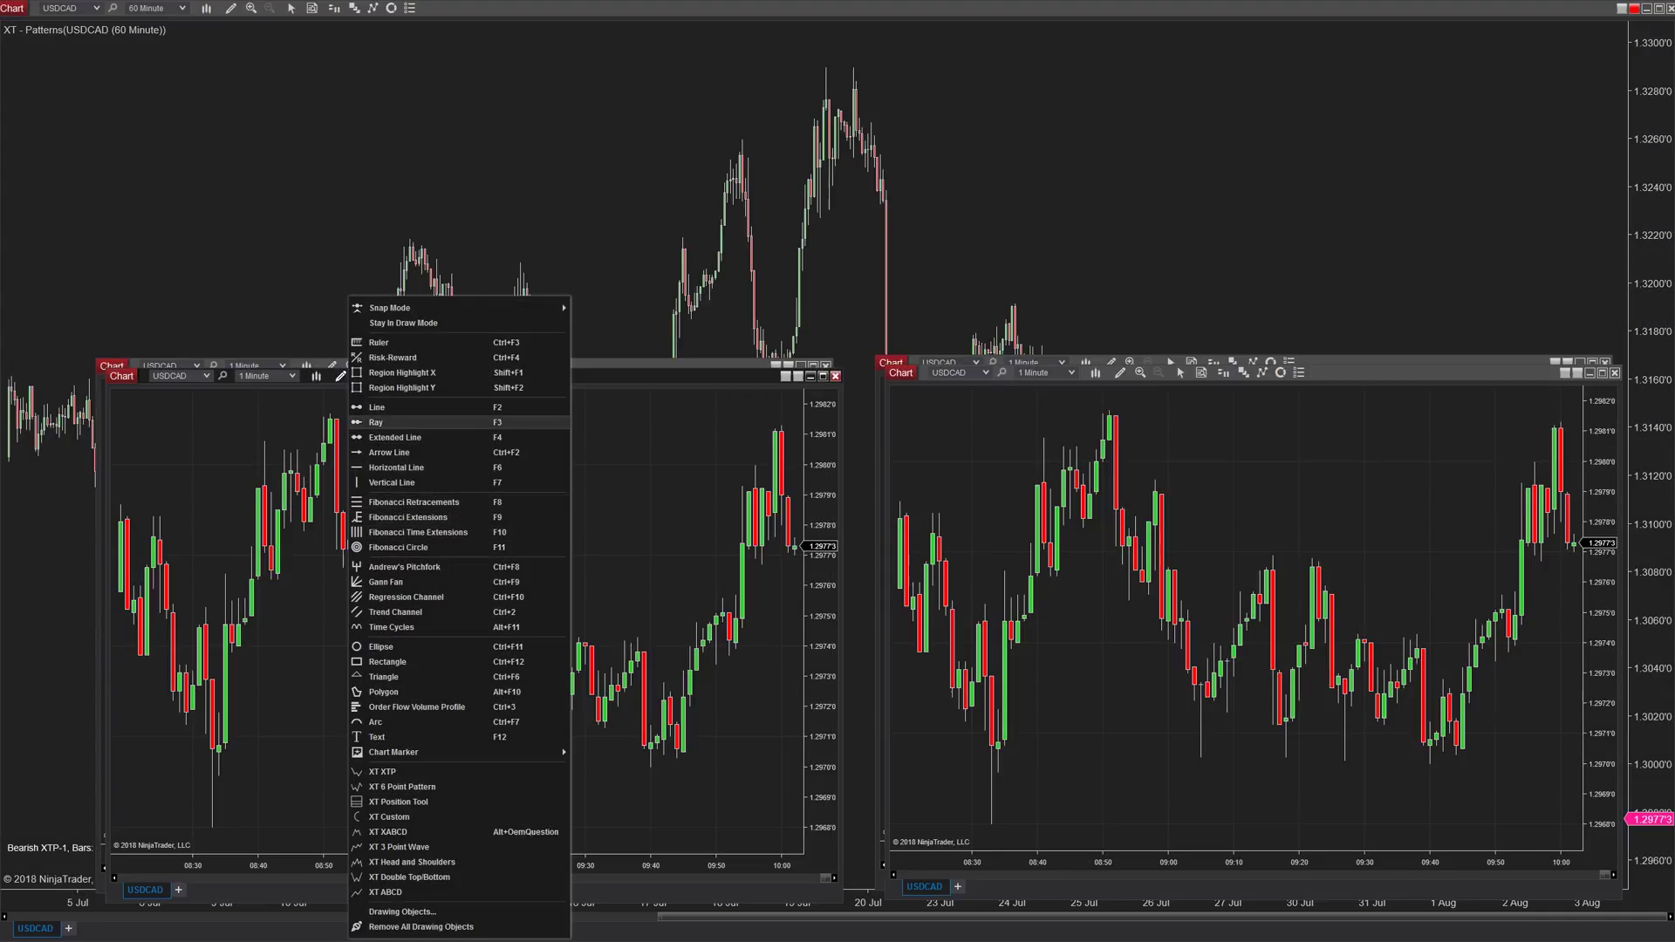
left_click(375, 408)
left_click(403, 438)
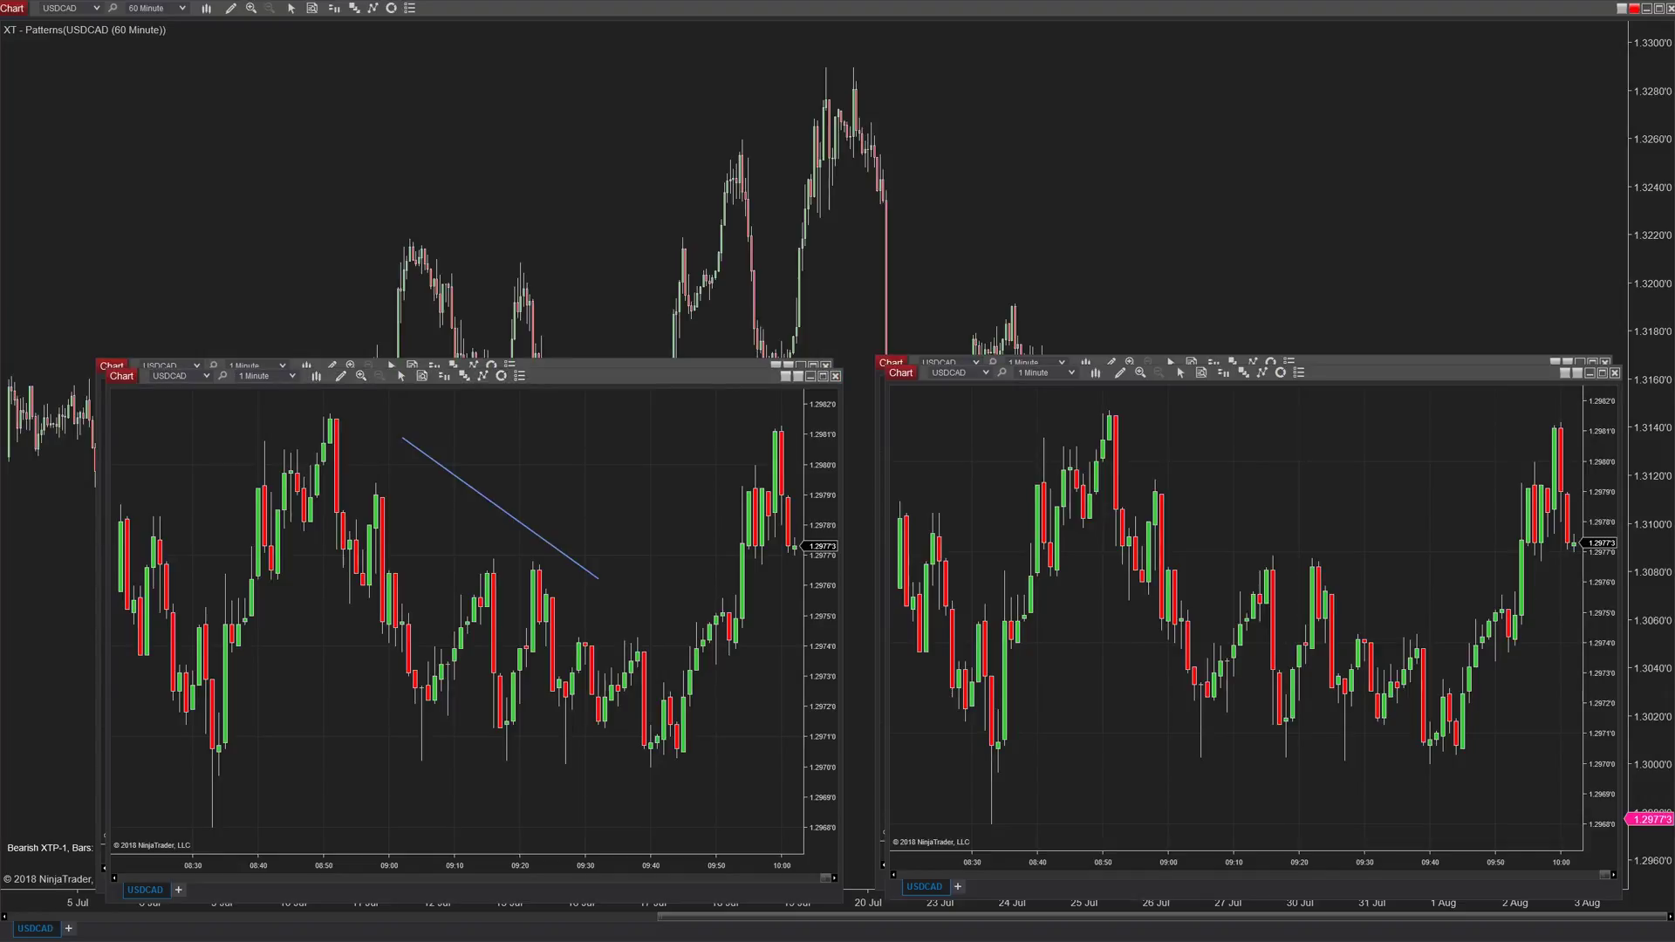
key("alt+Tab")
- Check the Workspaces list twice and leave it without switching workspace
left_click(583, 179)
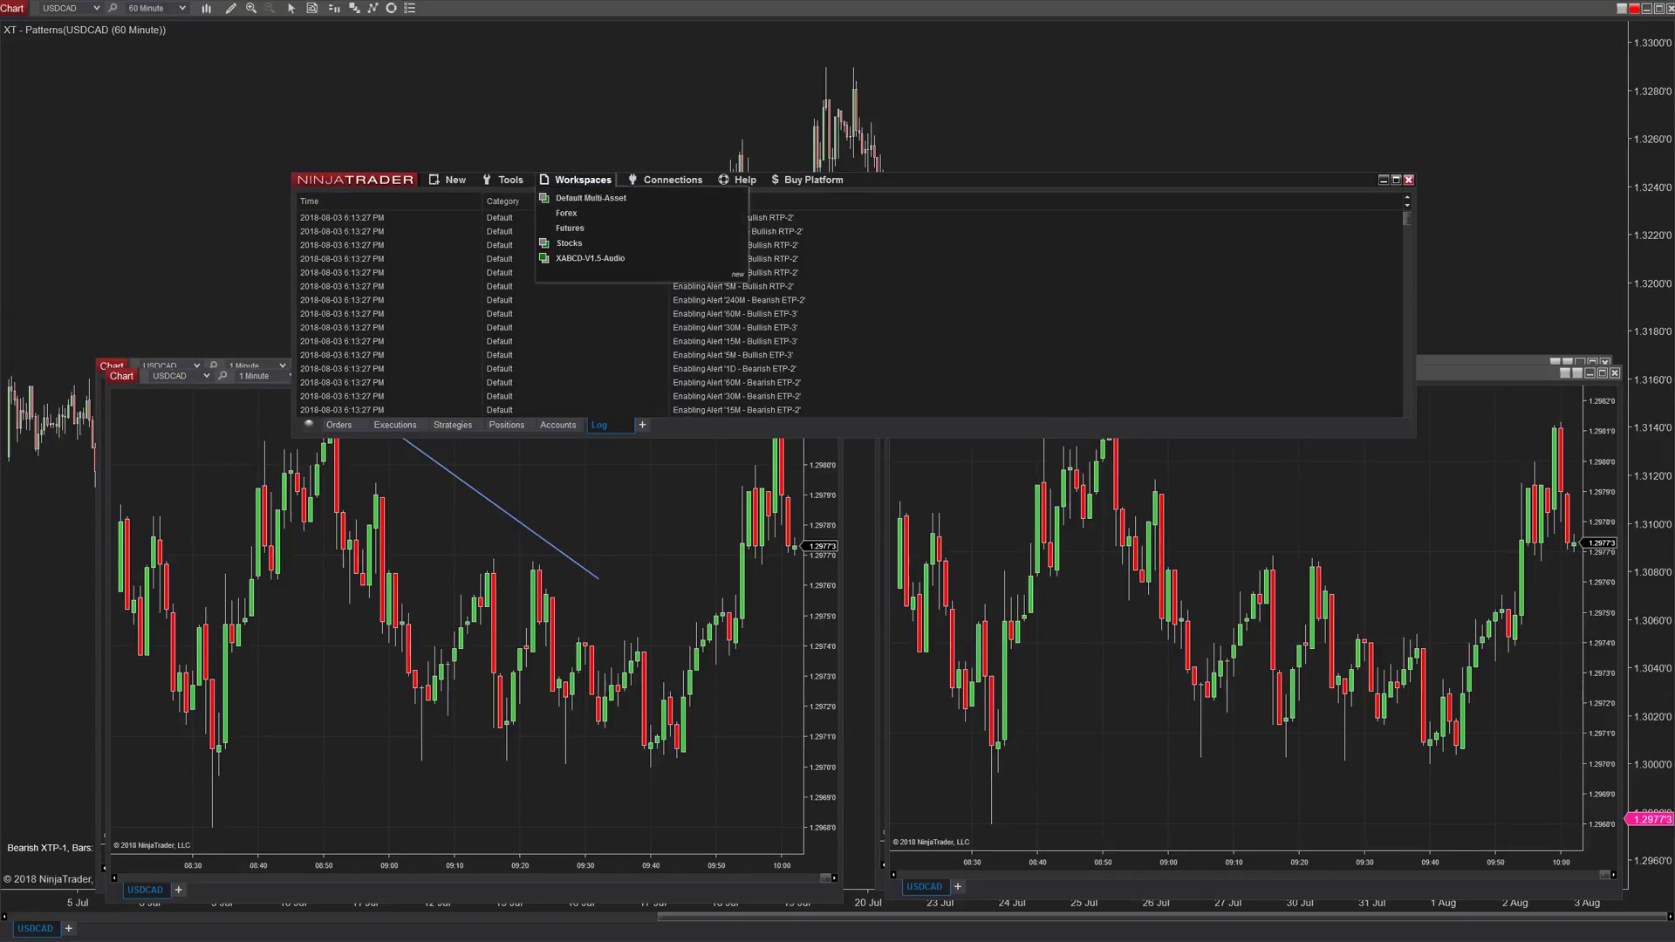
key("Escape")
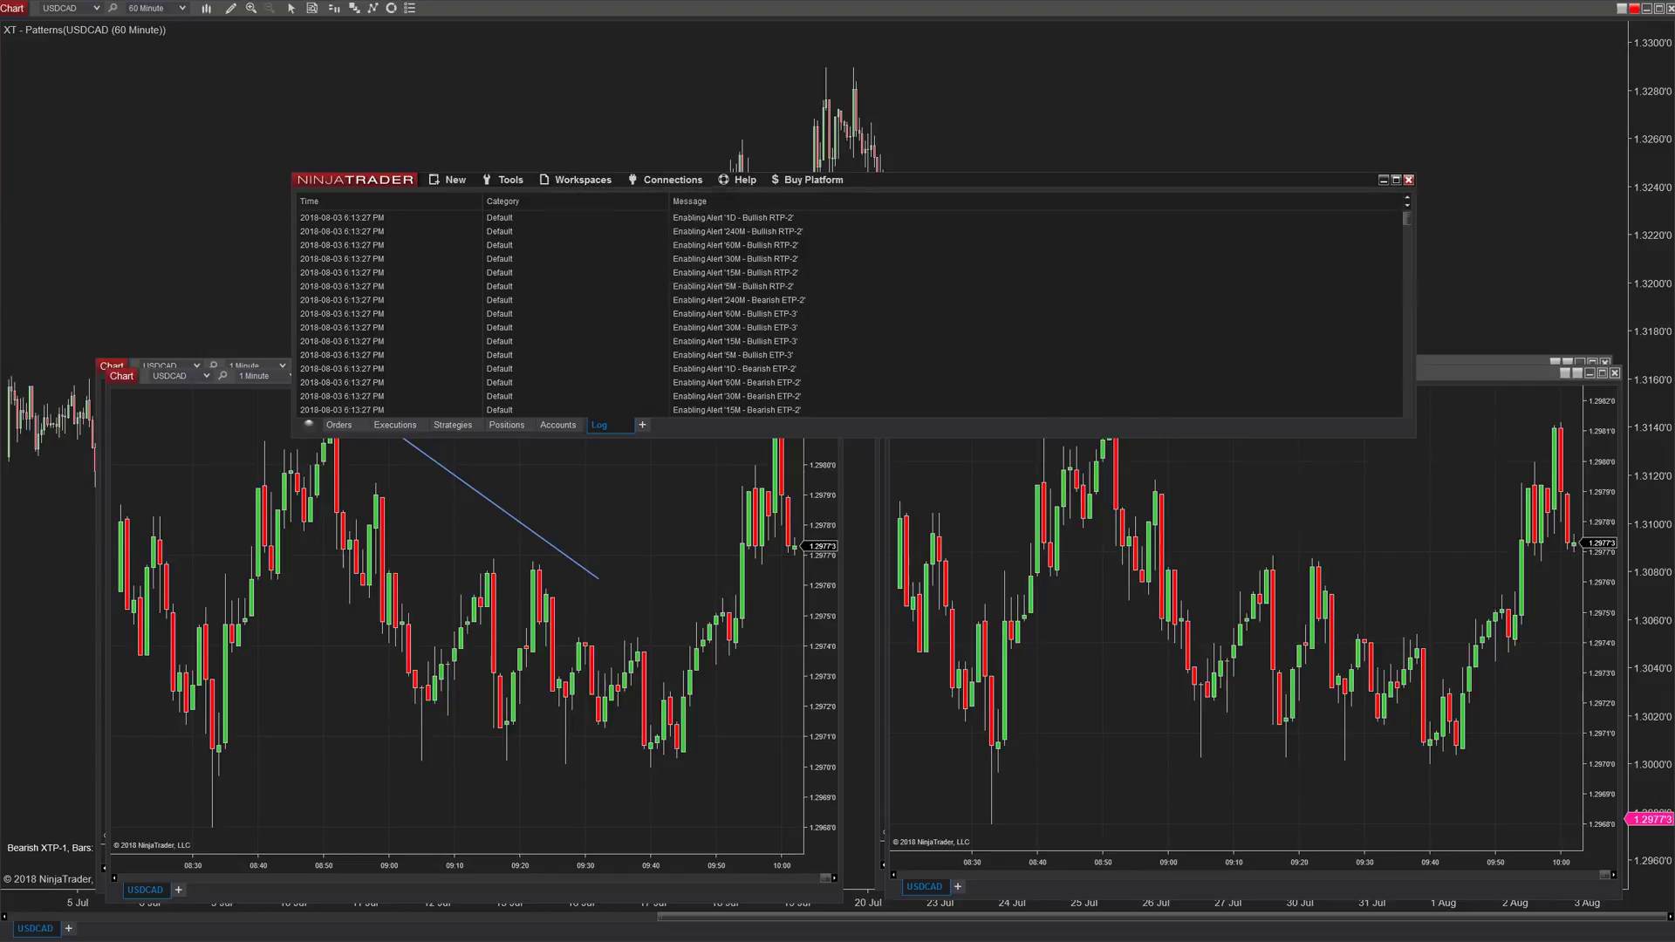
left_click(583, 180)
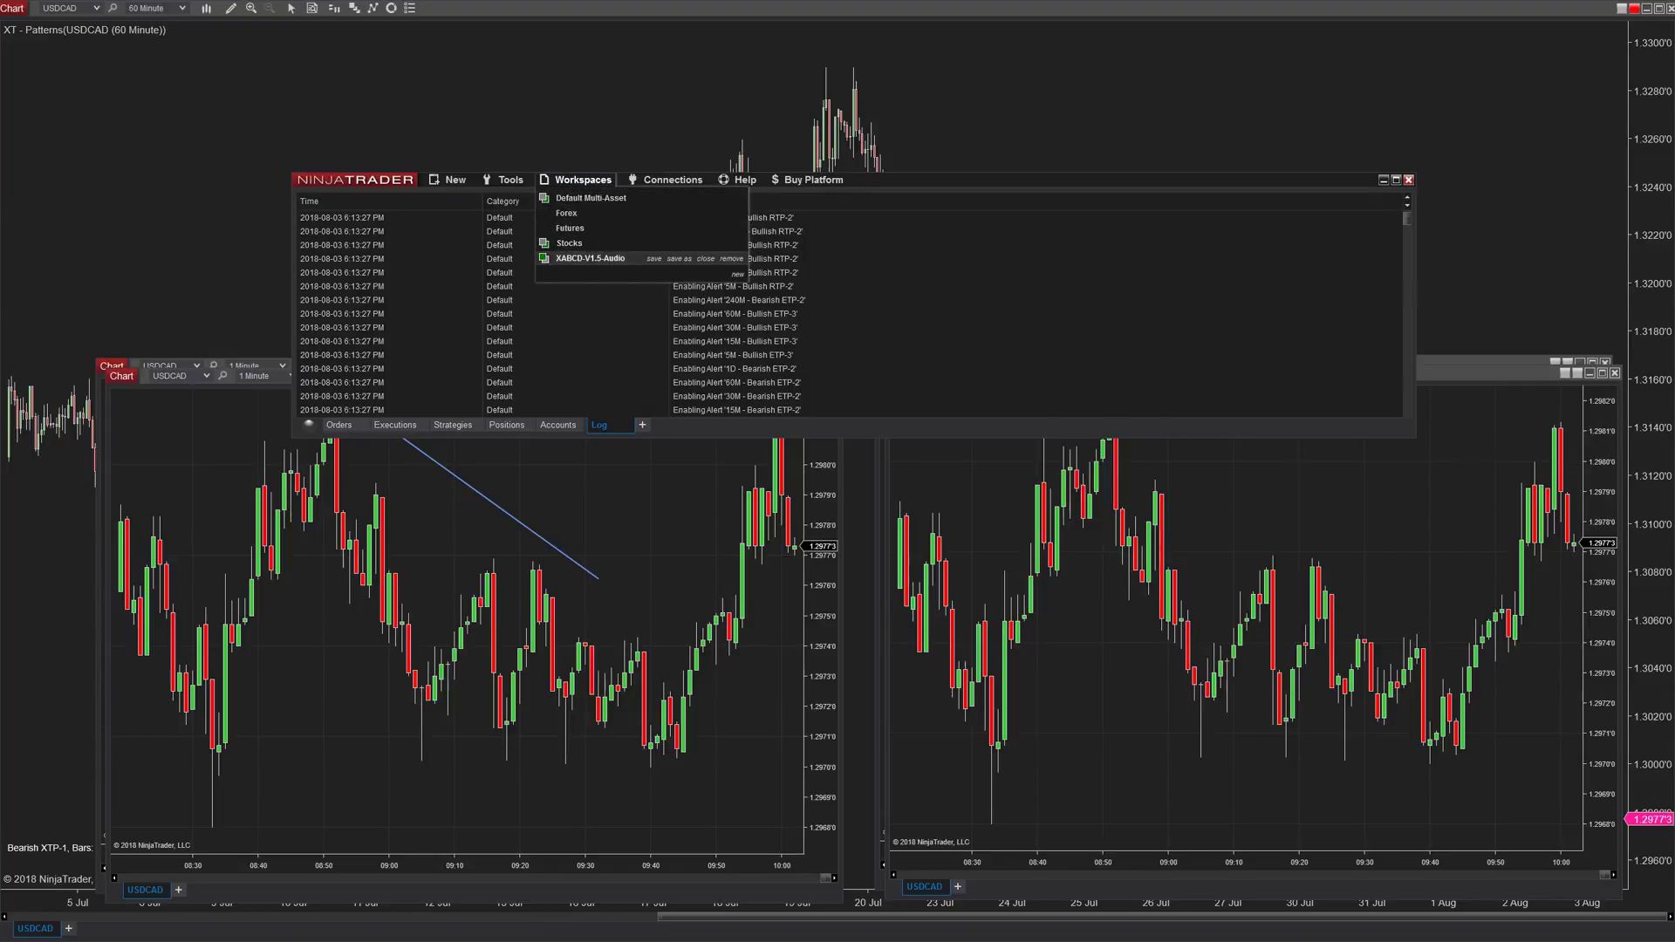
key("Escape")
- Bring the 1-minute chart forward, then dismiss the log window's options menu
left_click(471, 611)
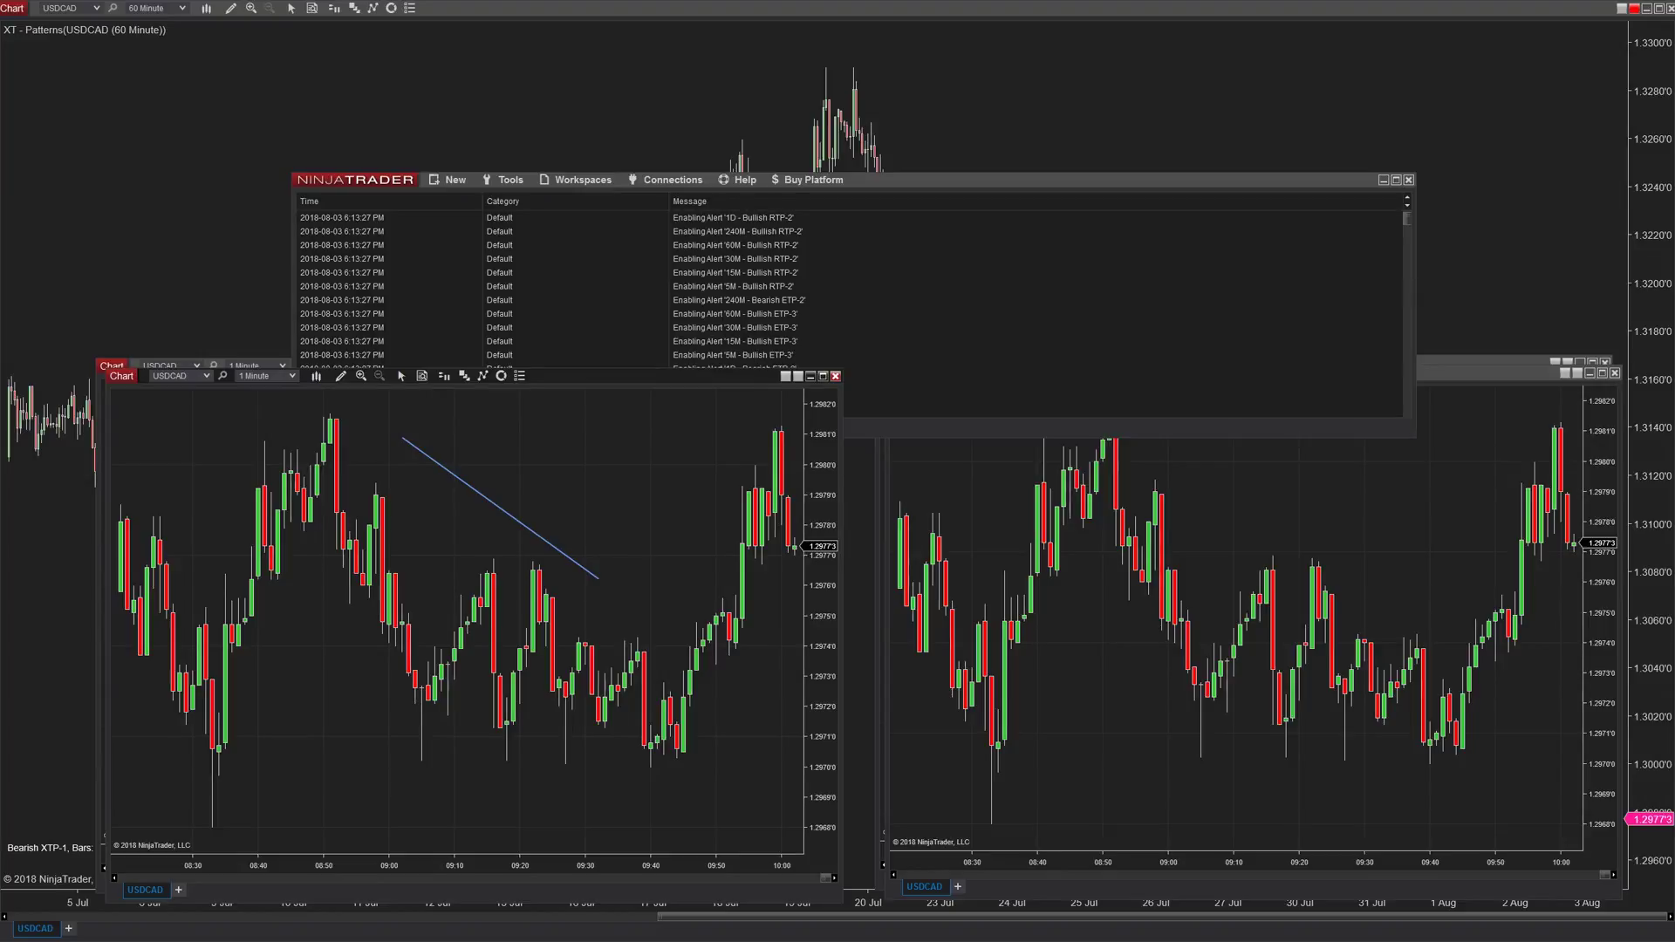
right_click(882, 199)
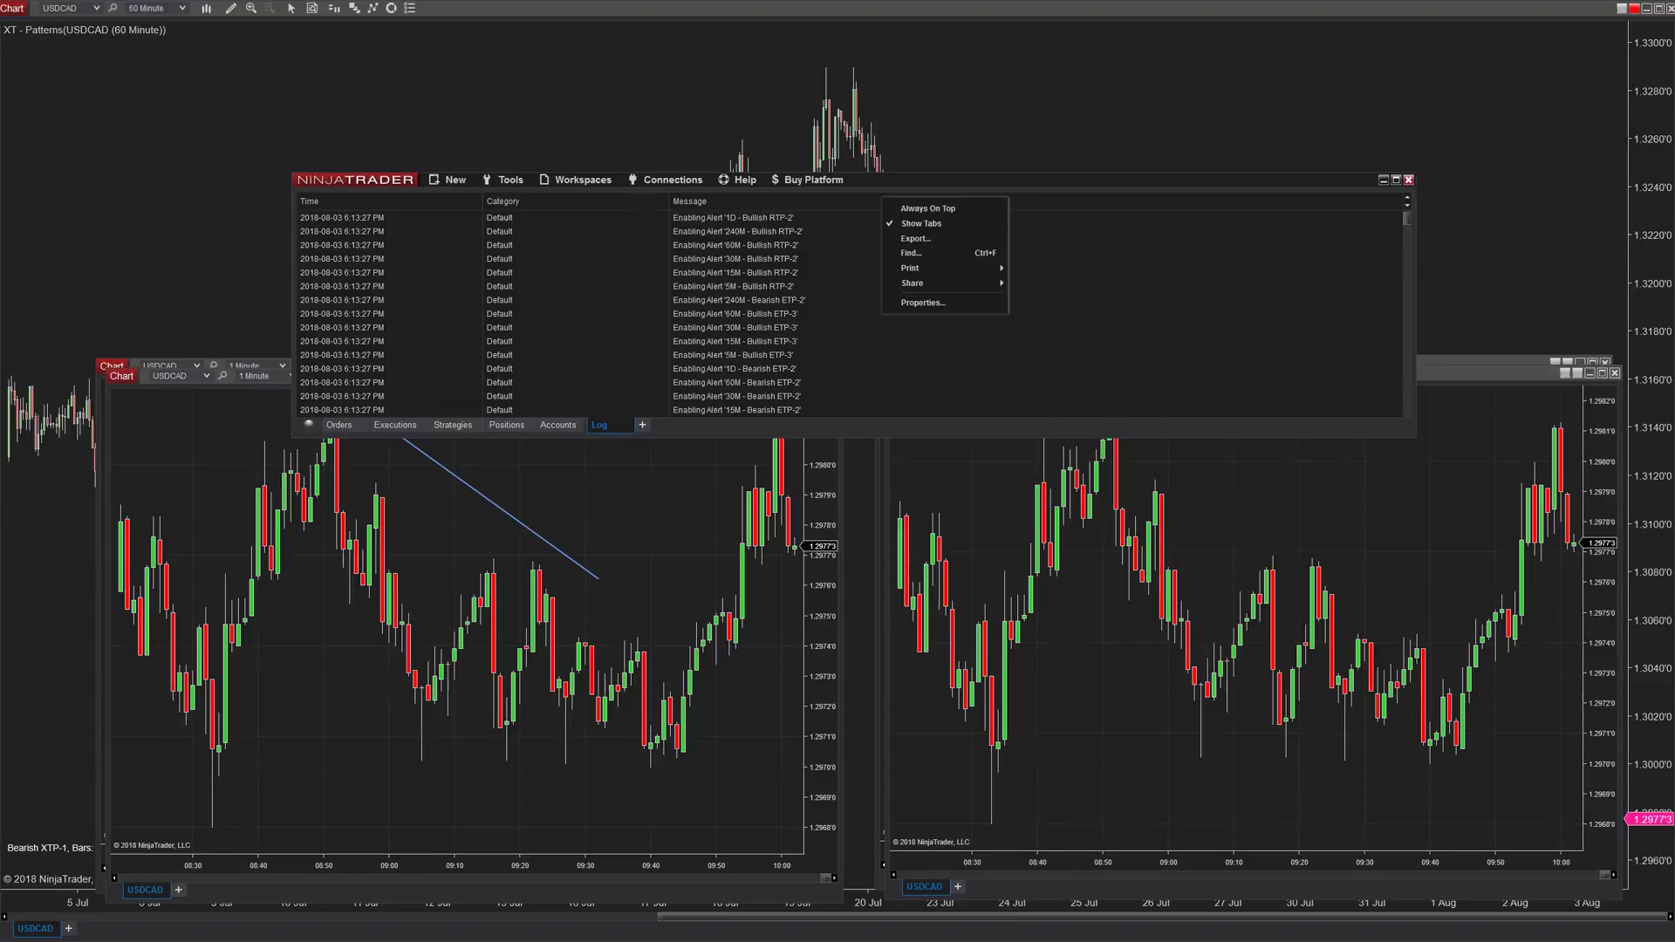
key("Escape")
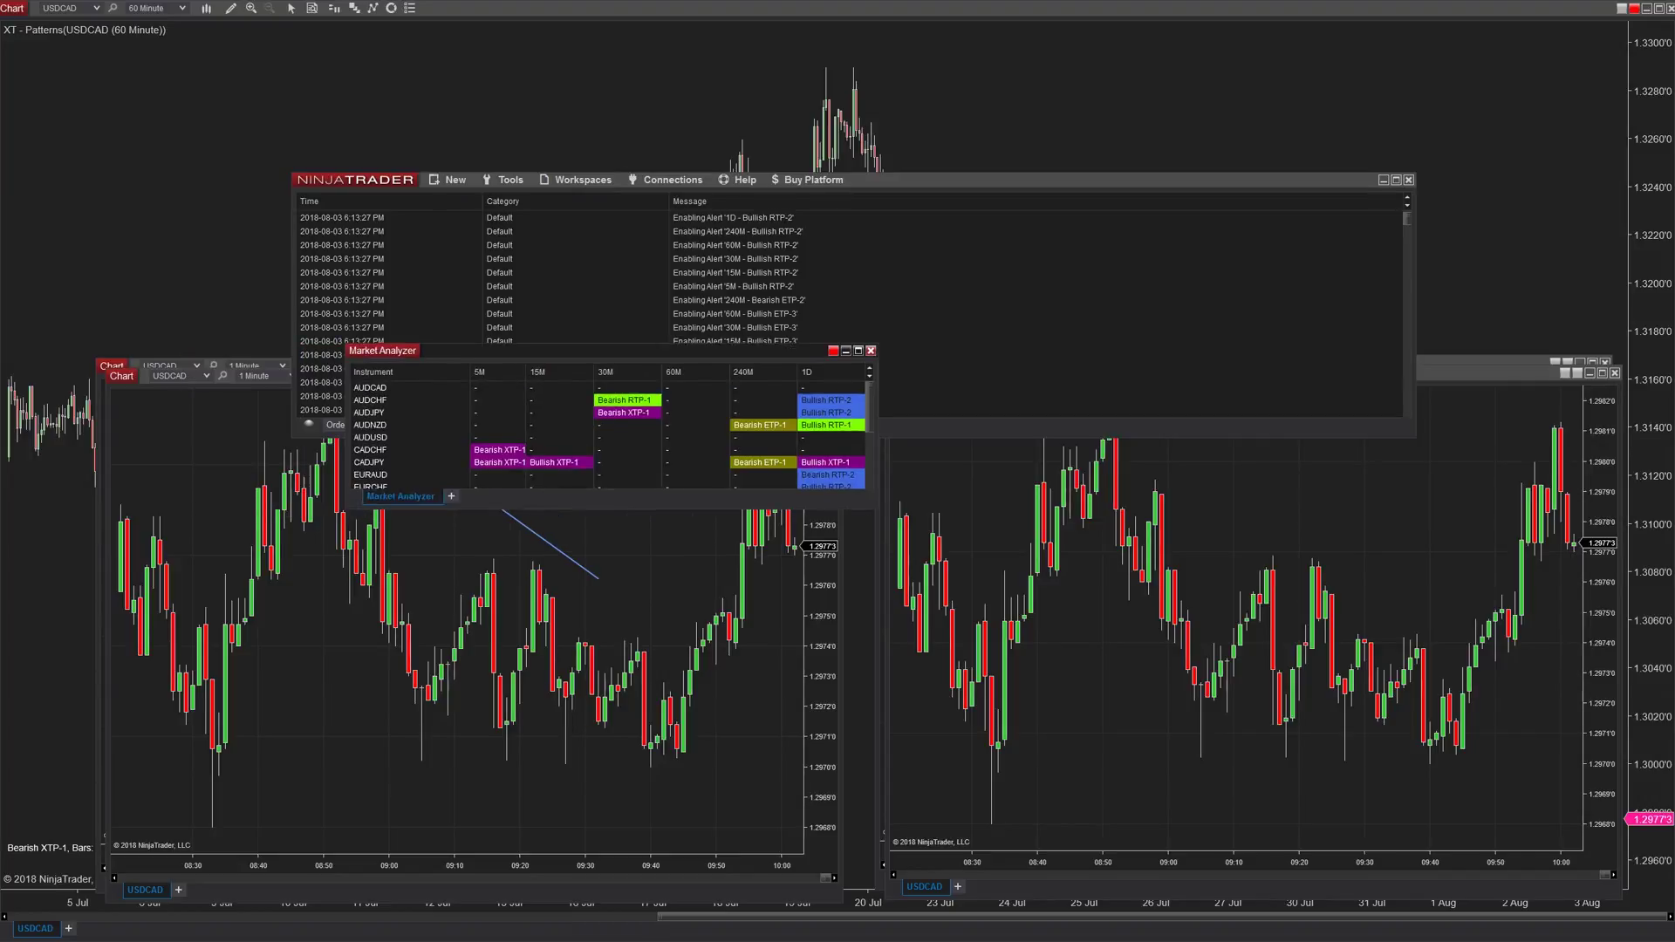
- Open the Market Analyzer's Alerts dialog from the AUDCHF row and inspect the 15M - Bearish RTP-2 alert's pop-up action
right_click(682, 397)
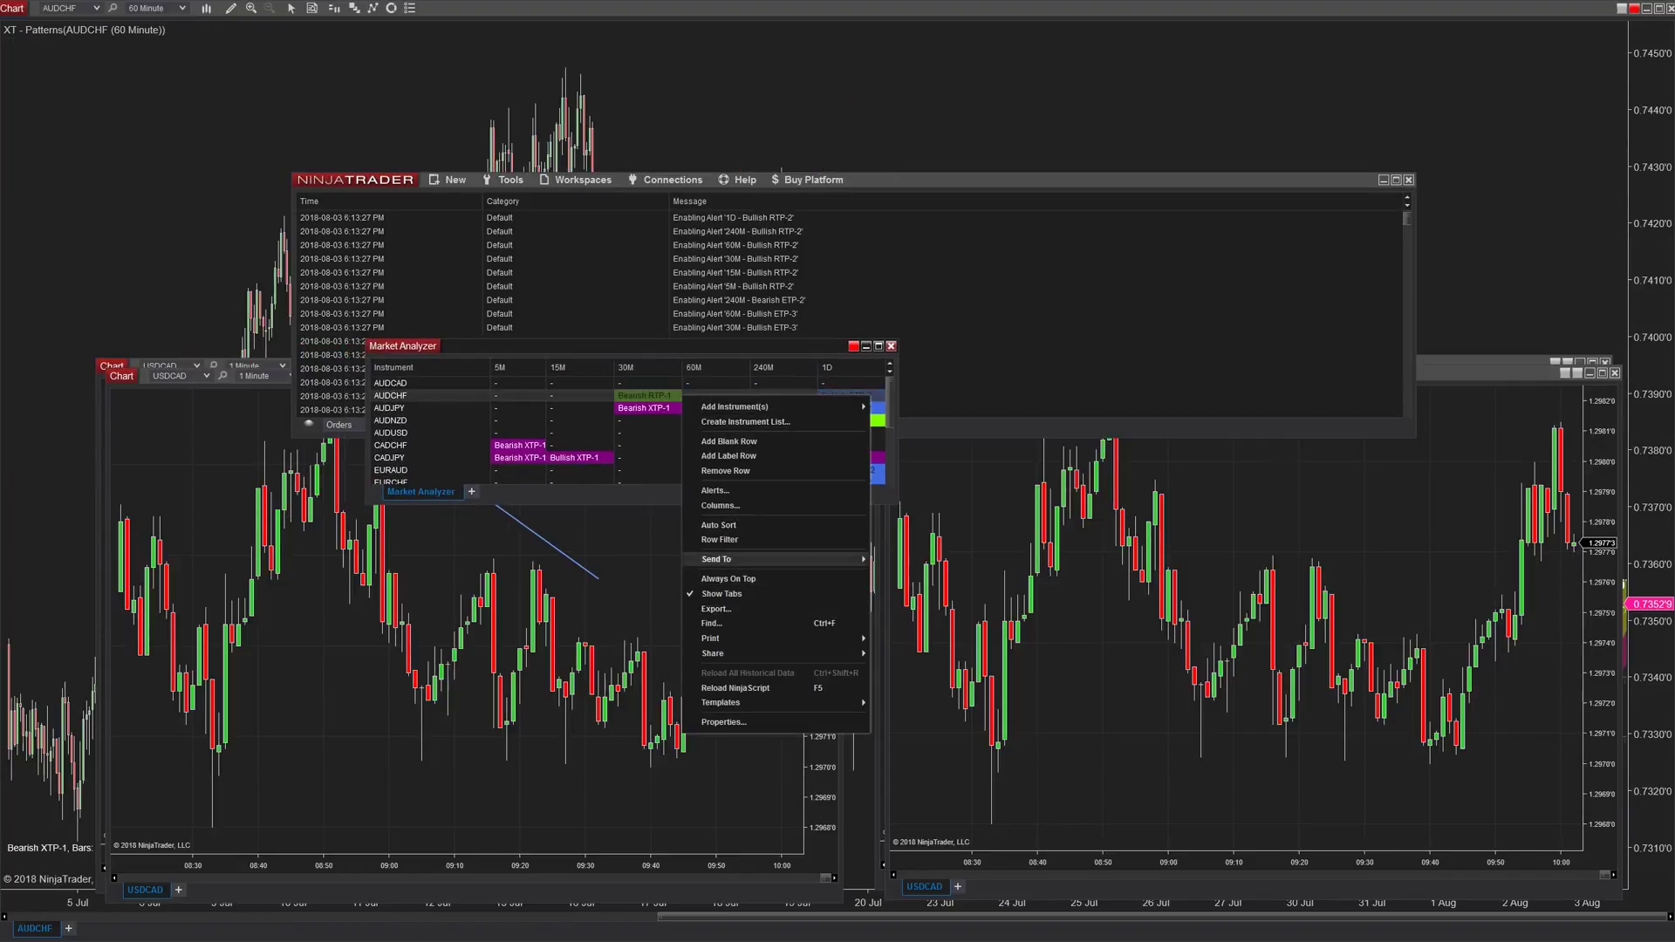
left_click(715, 490)
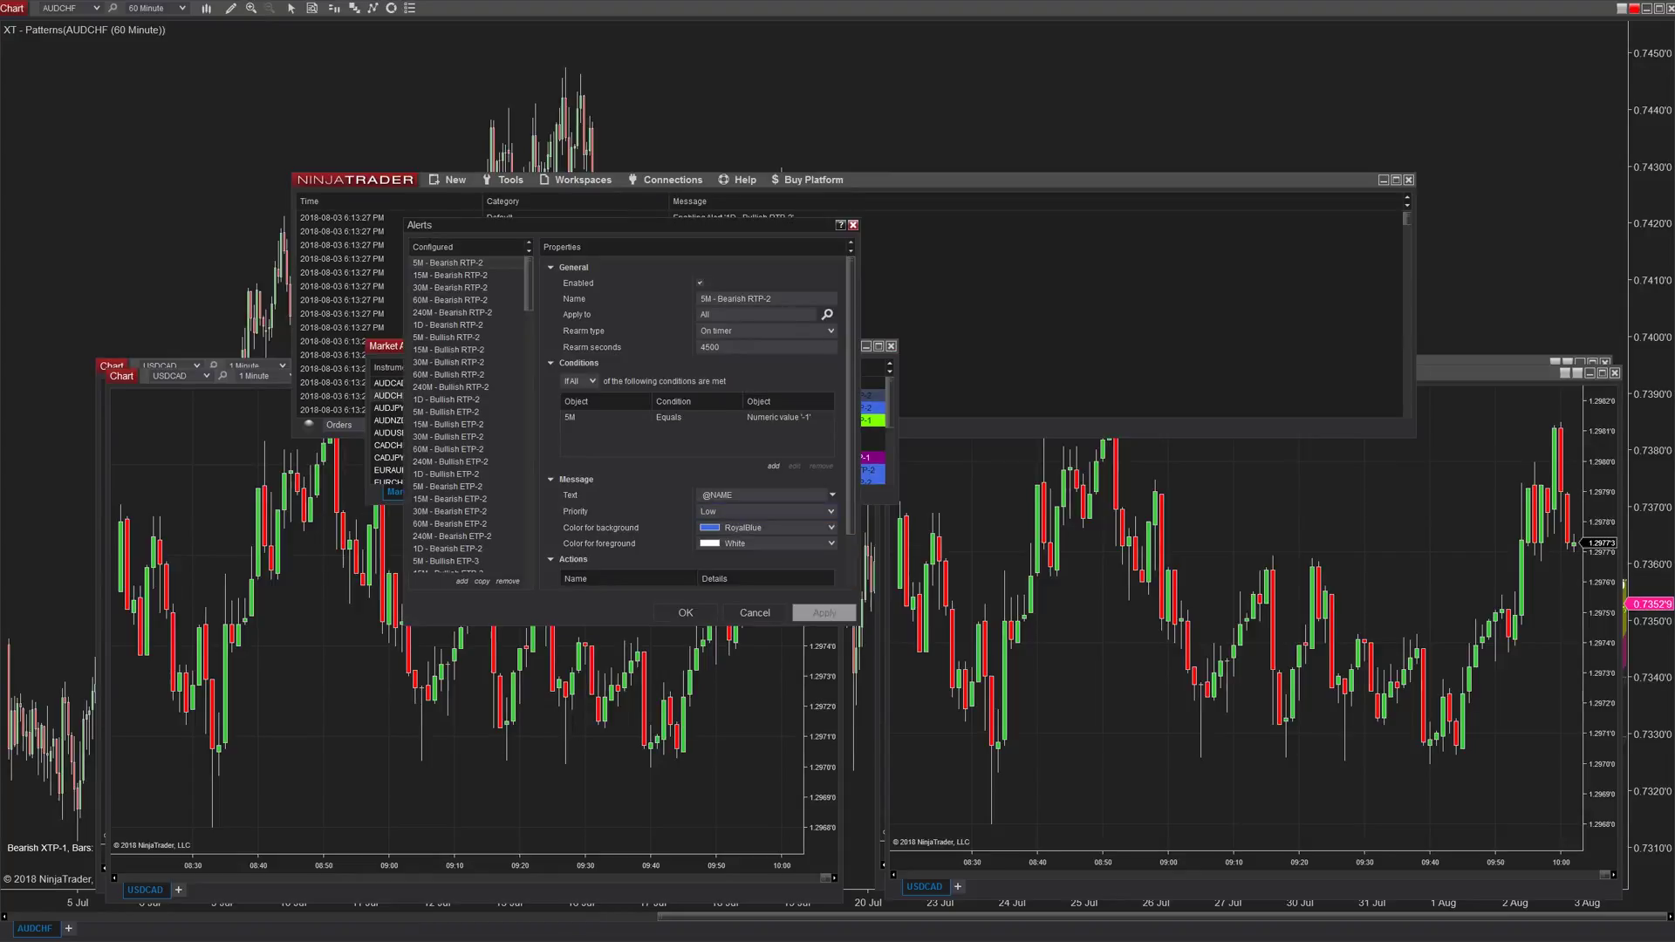
left_click(450, 275)
scroll(698, 423, "down", 2)
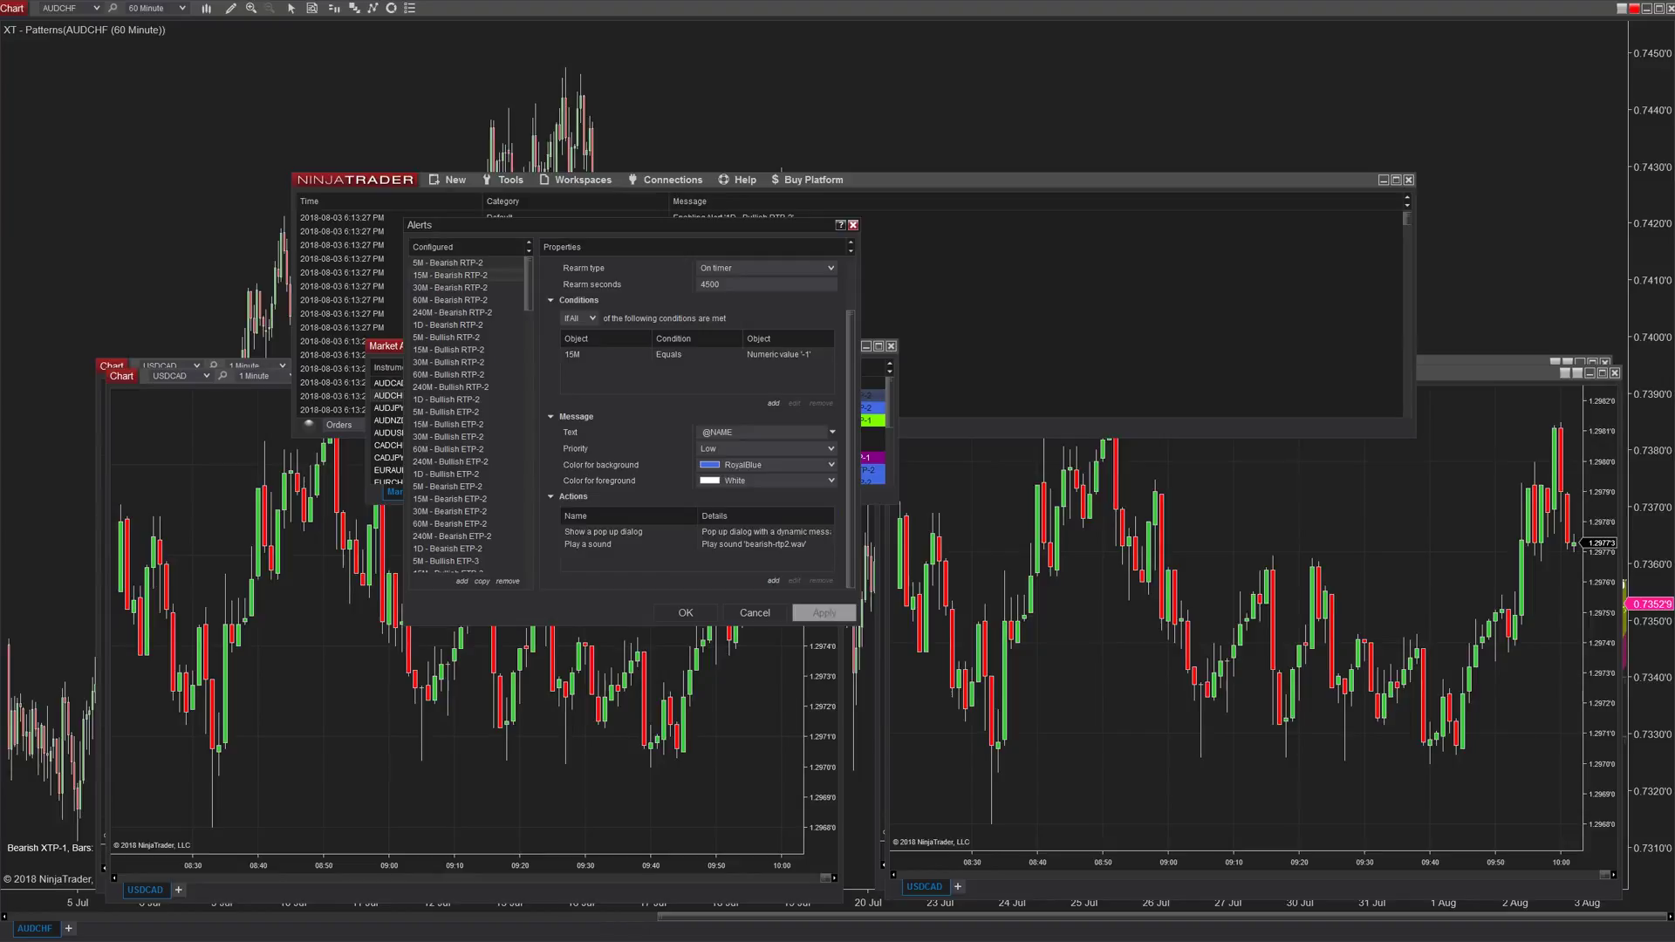
left_click(601, 531)
- Scroll through the remaining configured alerts, close the dialog, and show the saved workspaces list
scroll(451, 414, "down", 7)
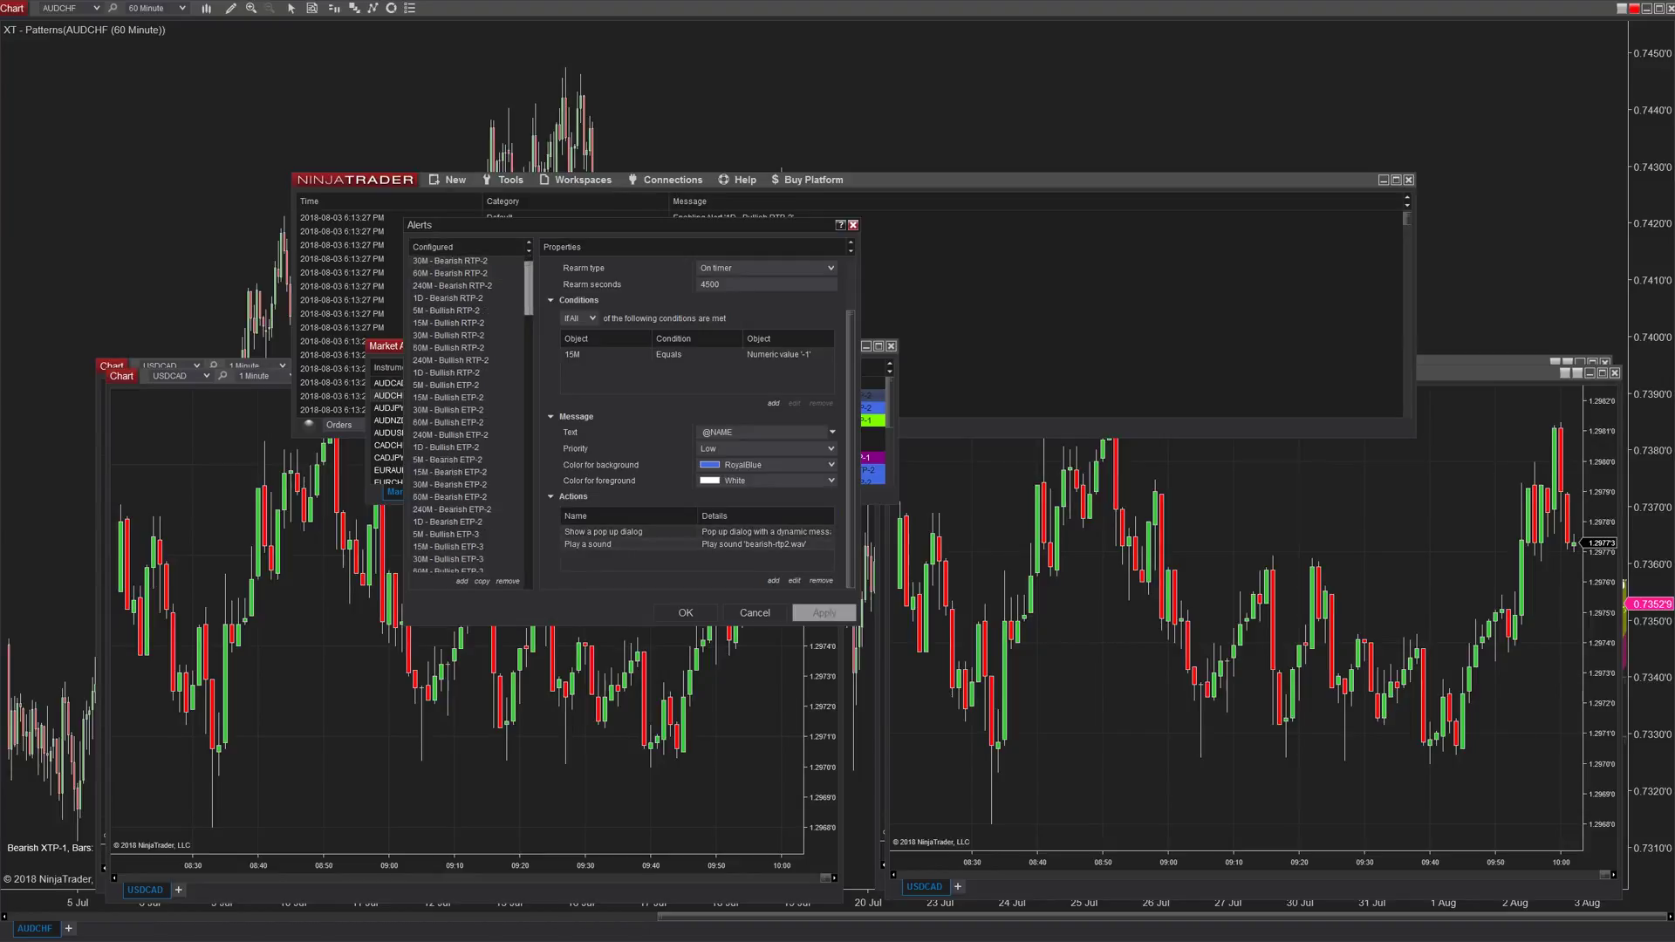
scroll(451, 415, "down", 20)
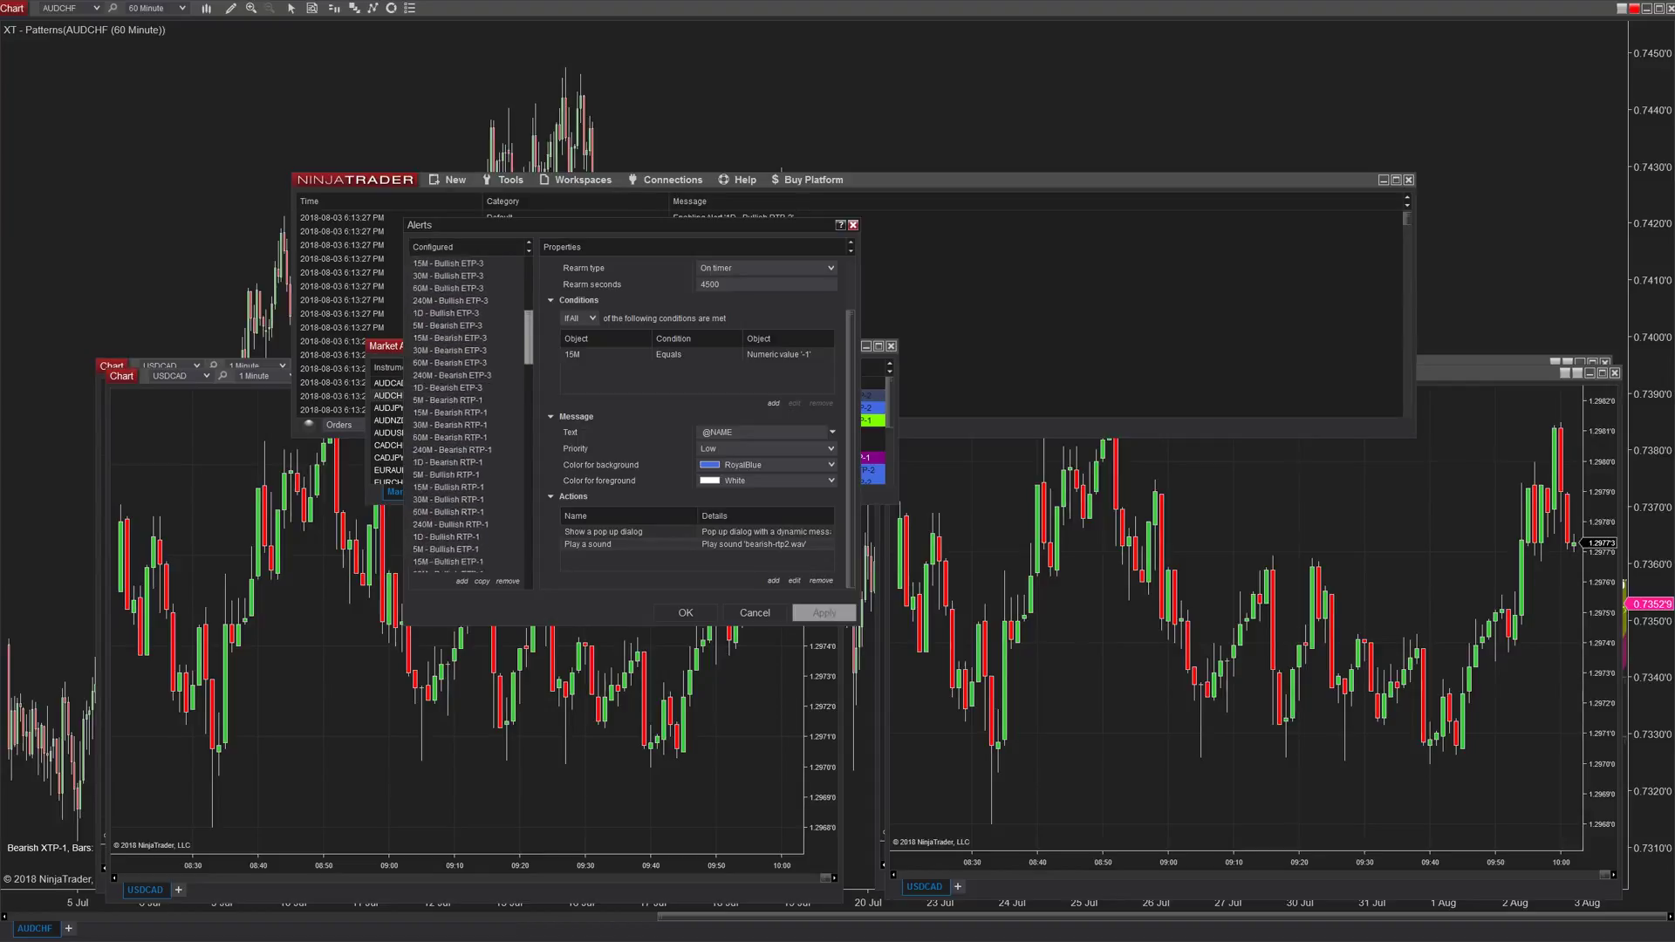
scroll(451, 414, "down", 15)
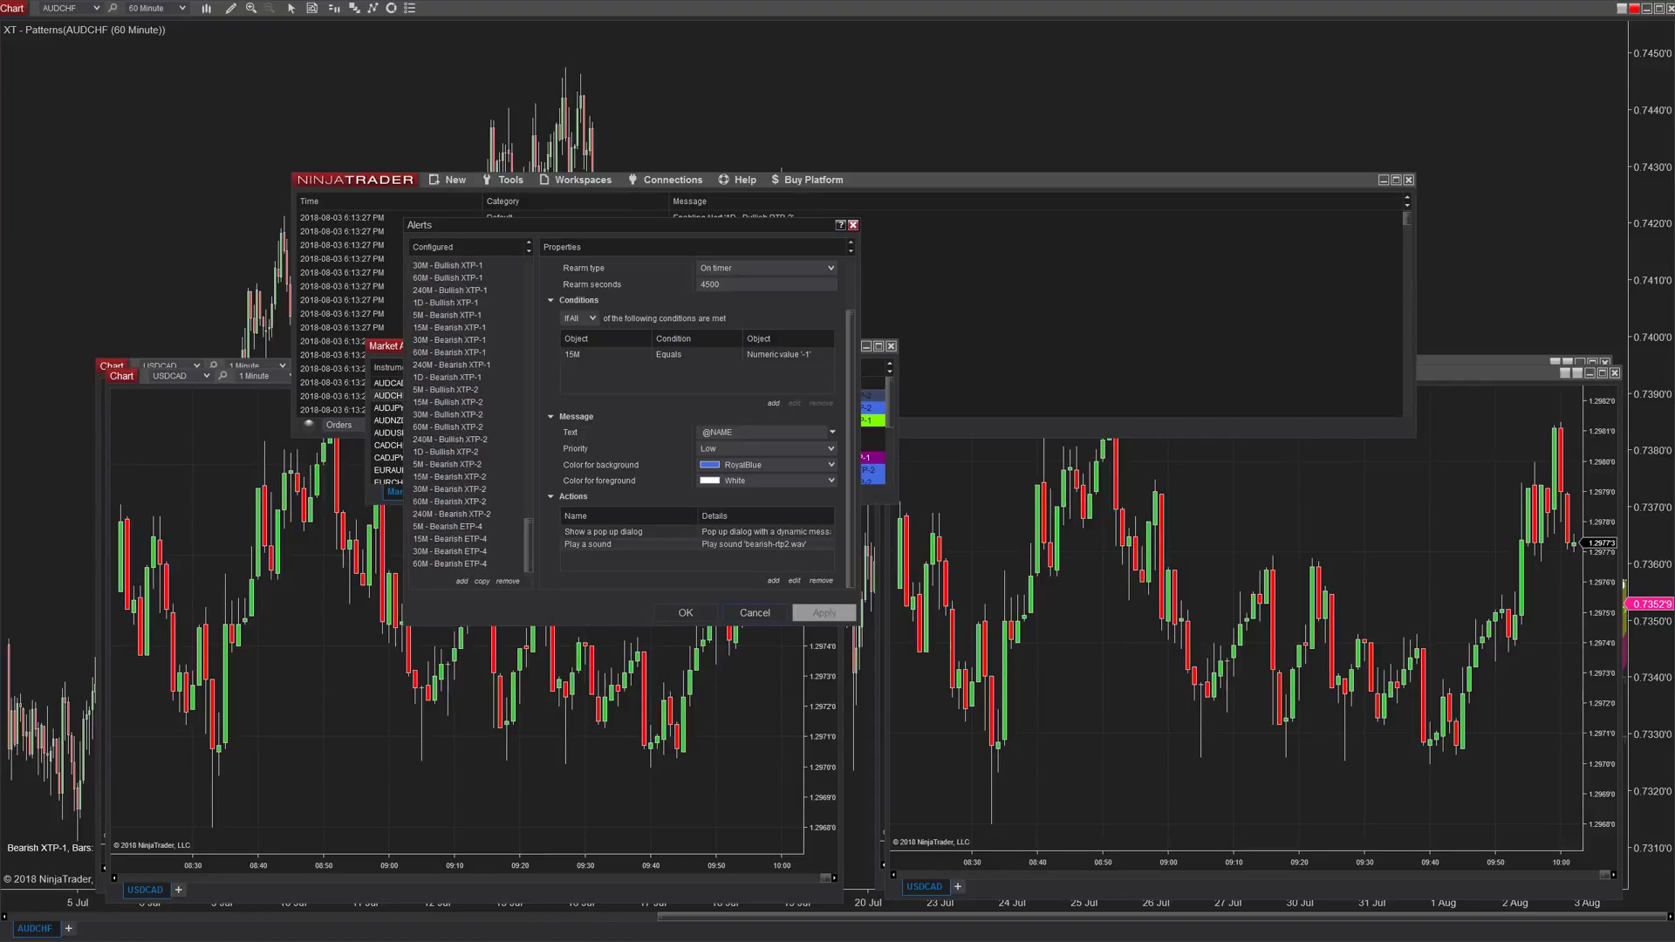
key("Escape")
left_click(579, 179)
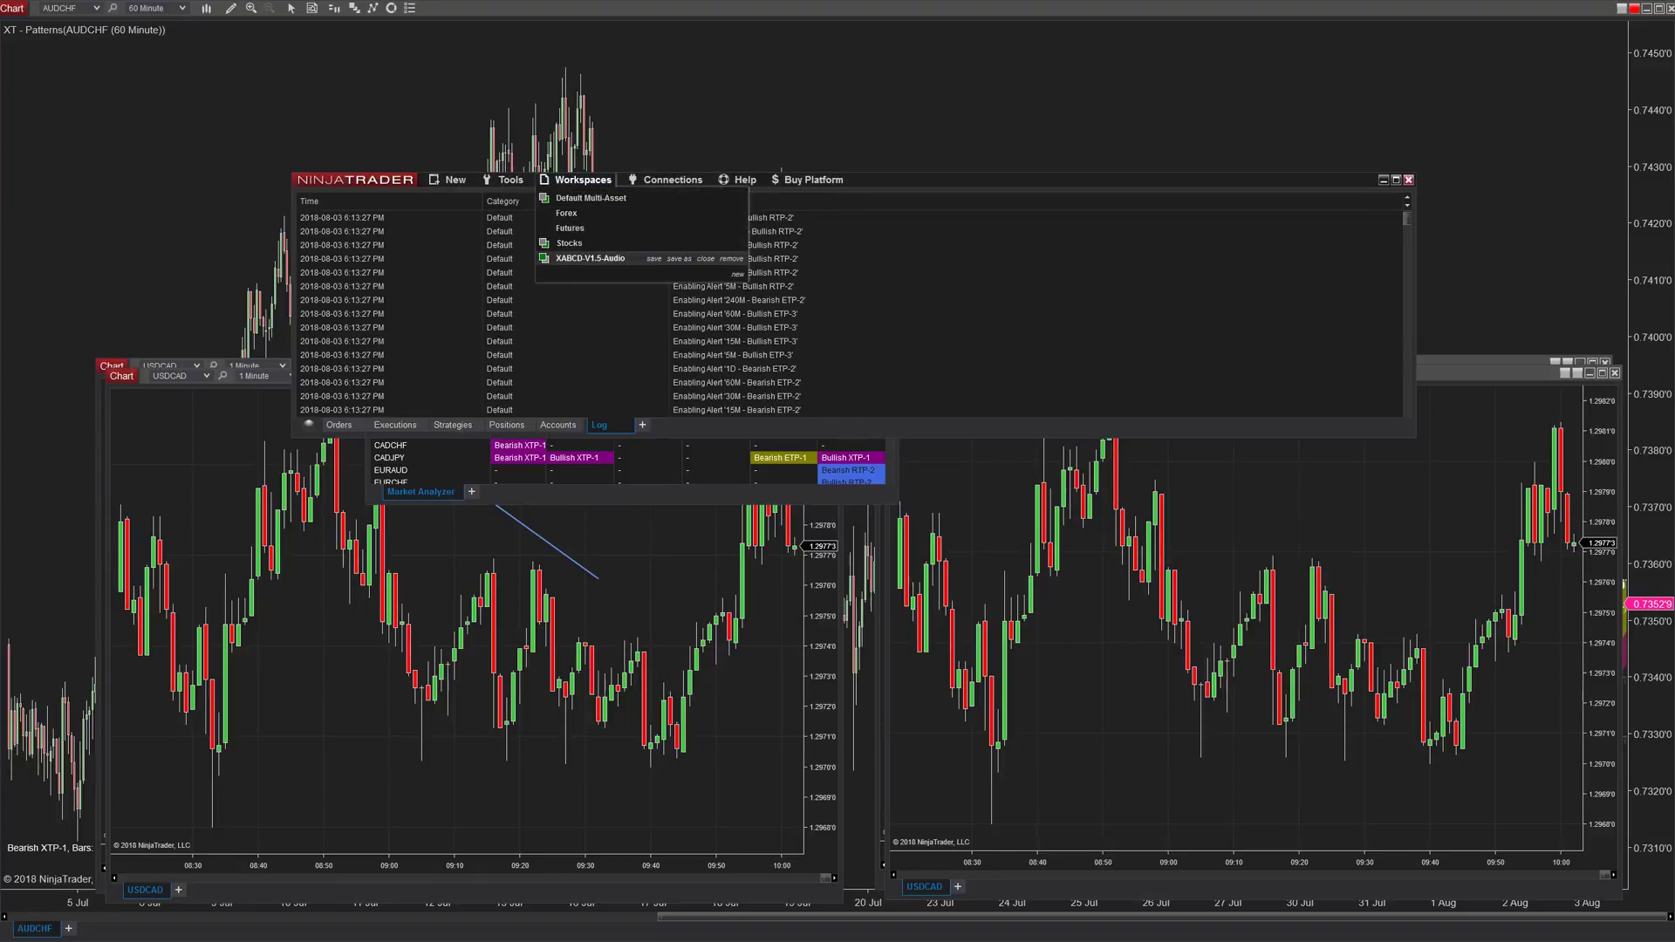
- Create a new empty workspace named 'test'
left_click(737, 274)
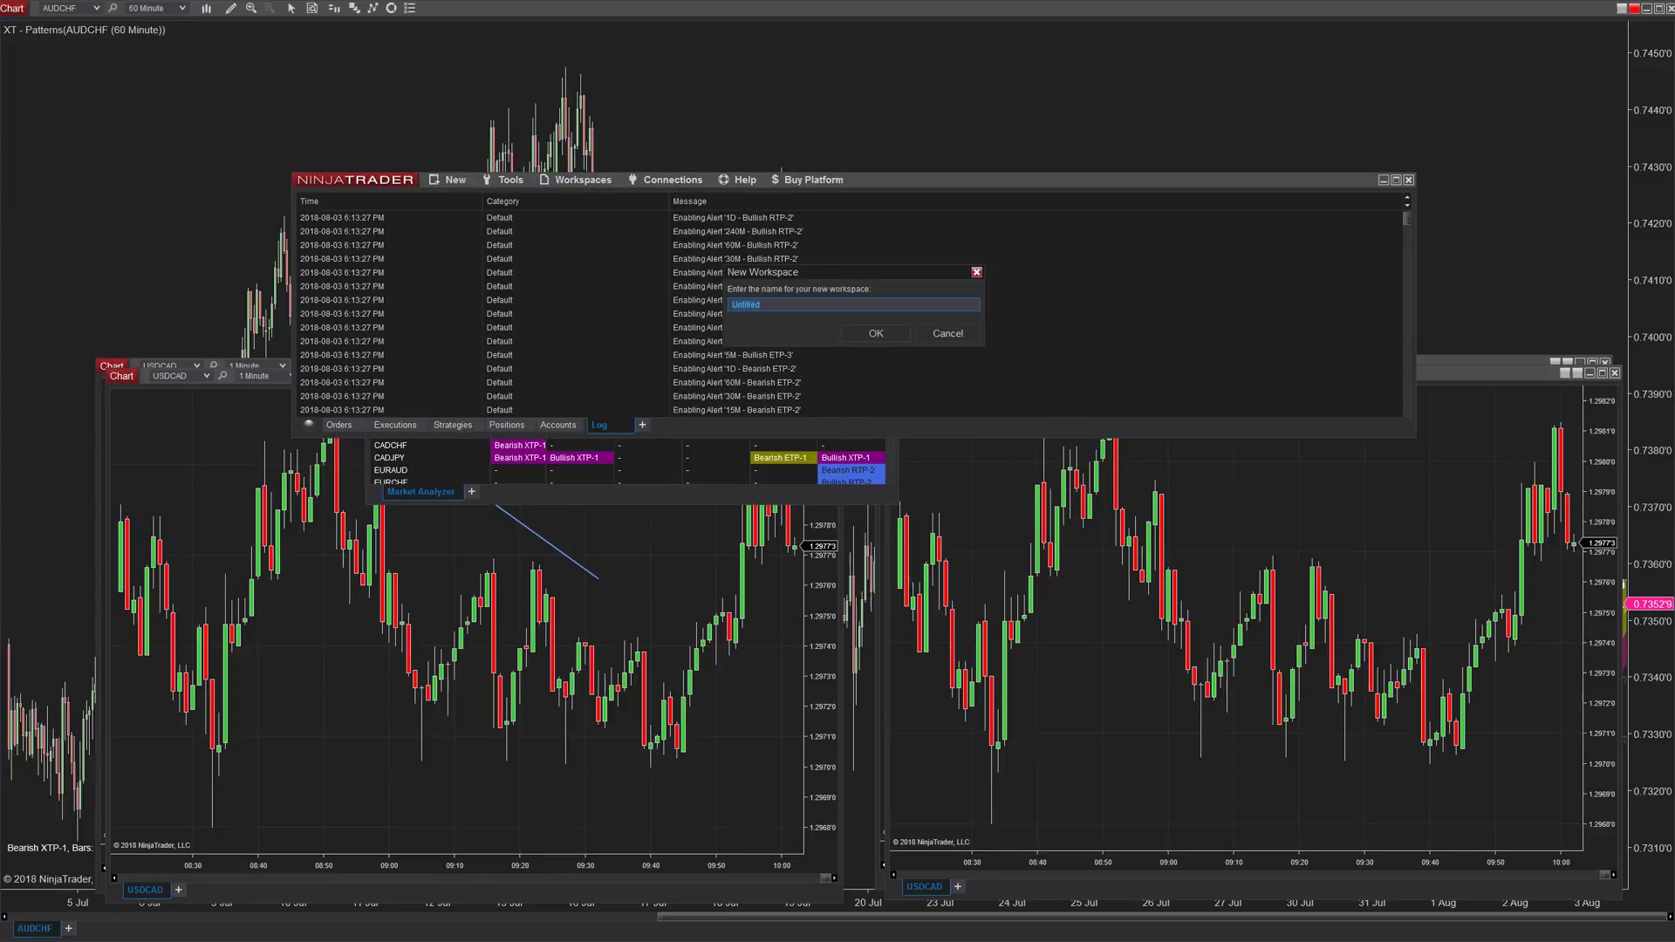
type("test")
key("Return")
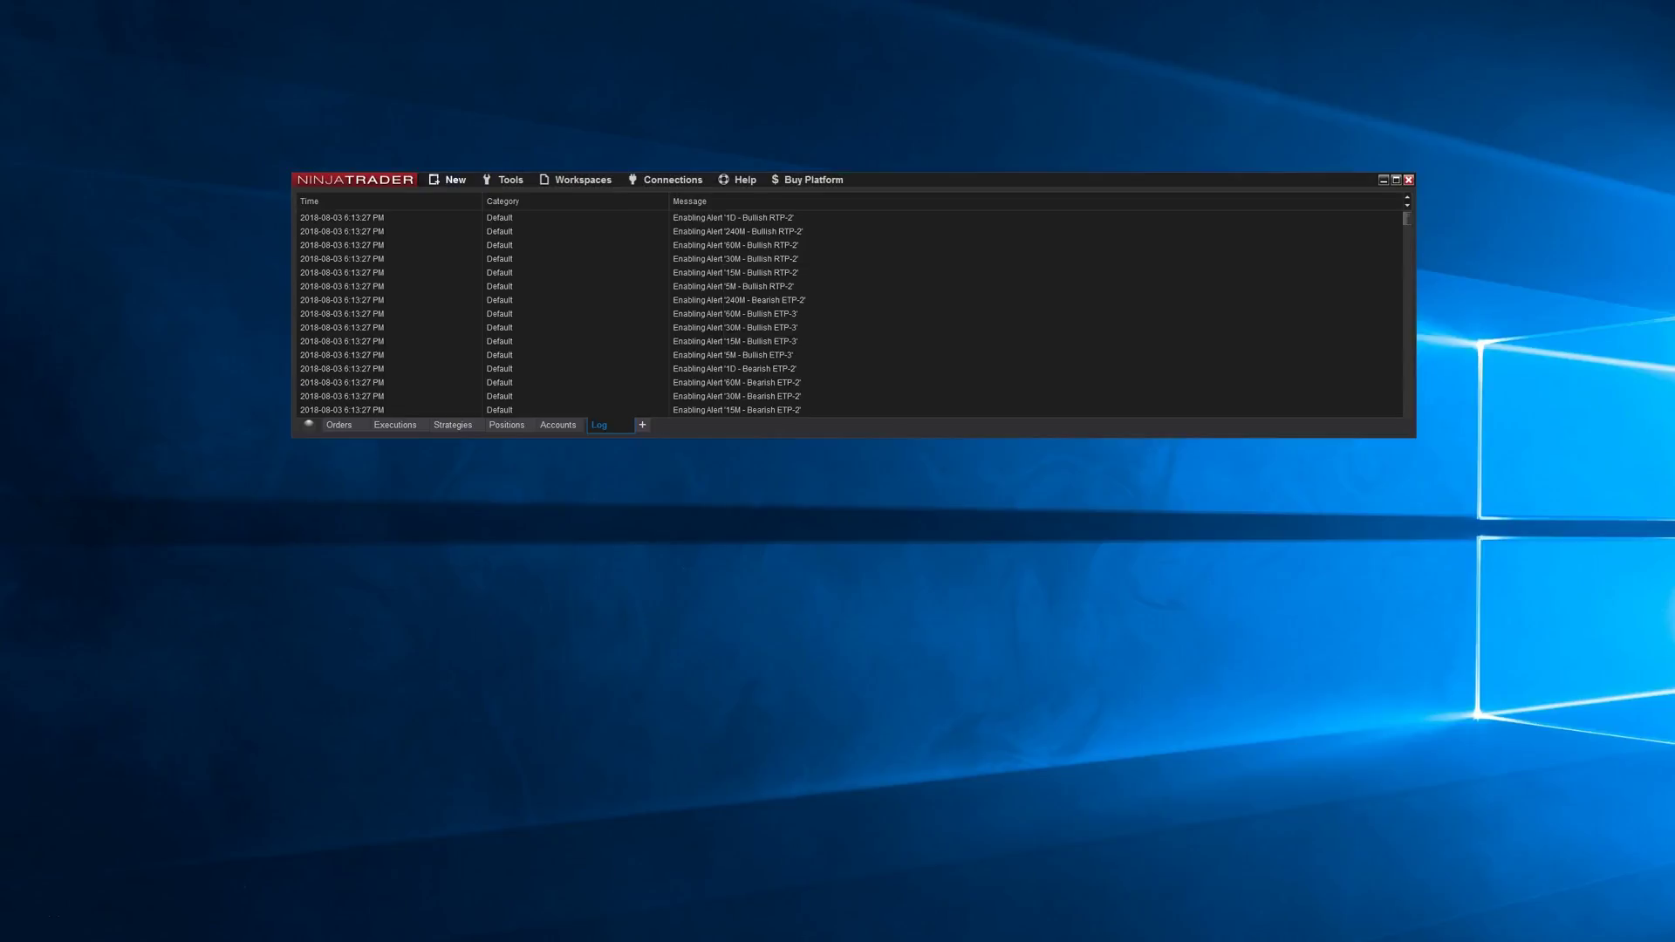
- Reload the XABCD-V1.5-Audio workspace and start saving it under a new name
left_click(583, 180)
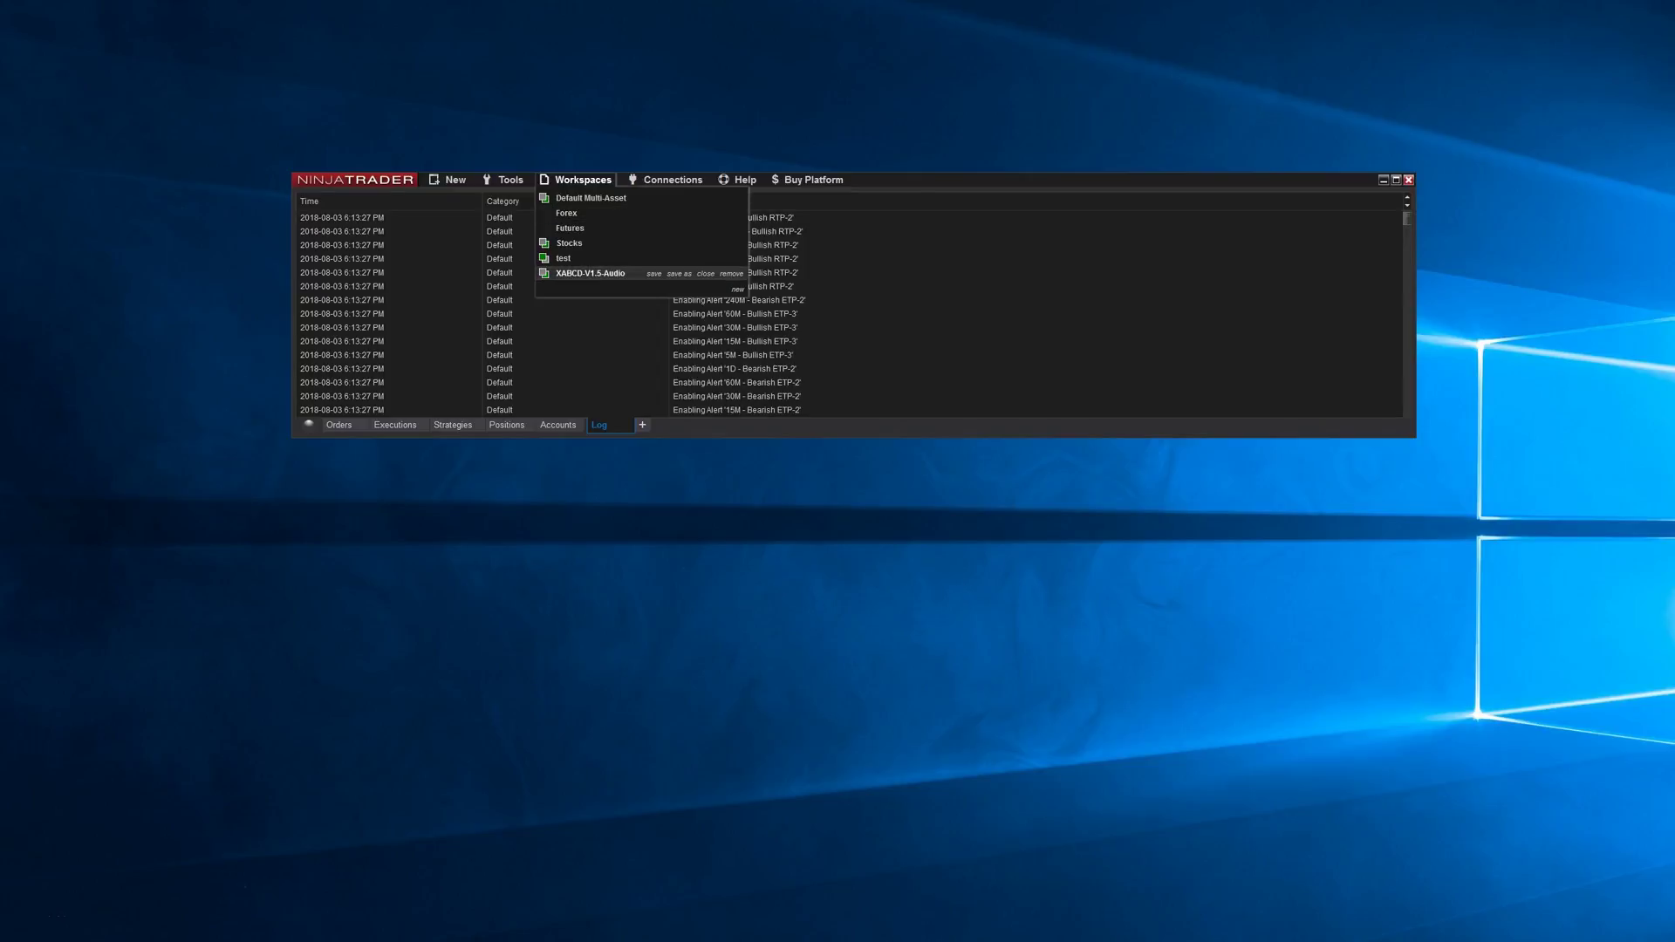
left_click(590, 273)
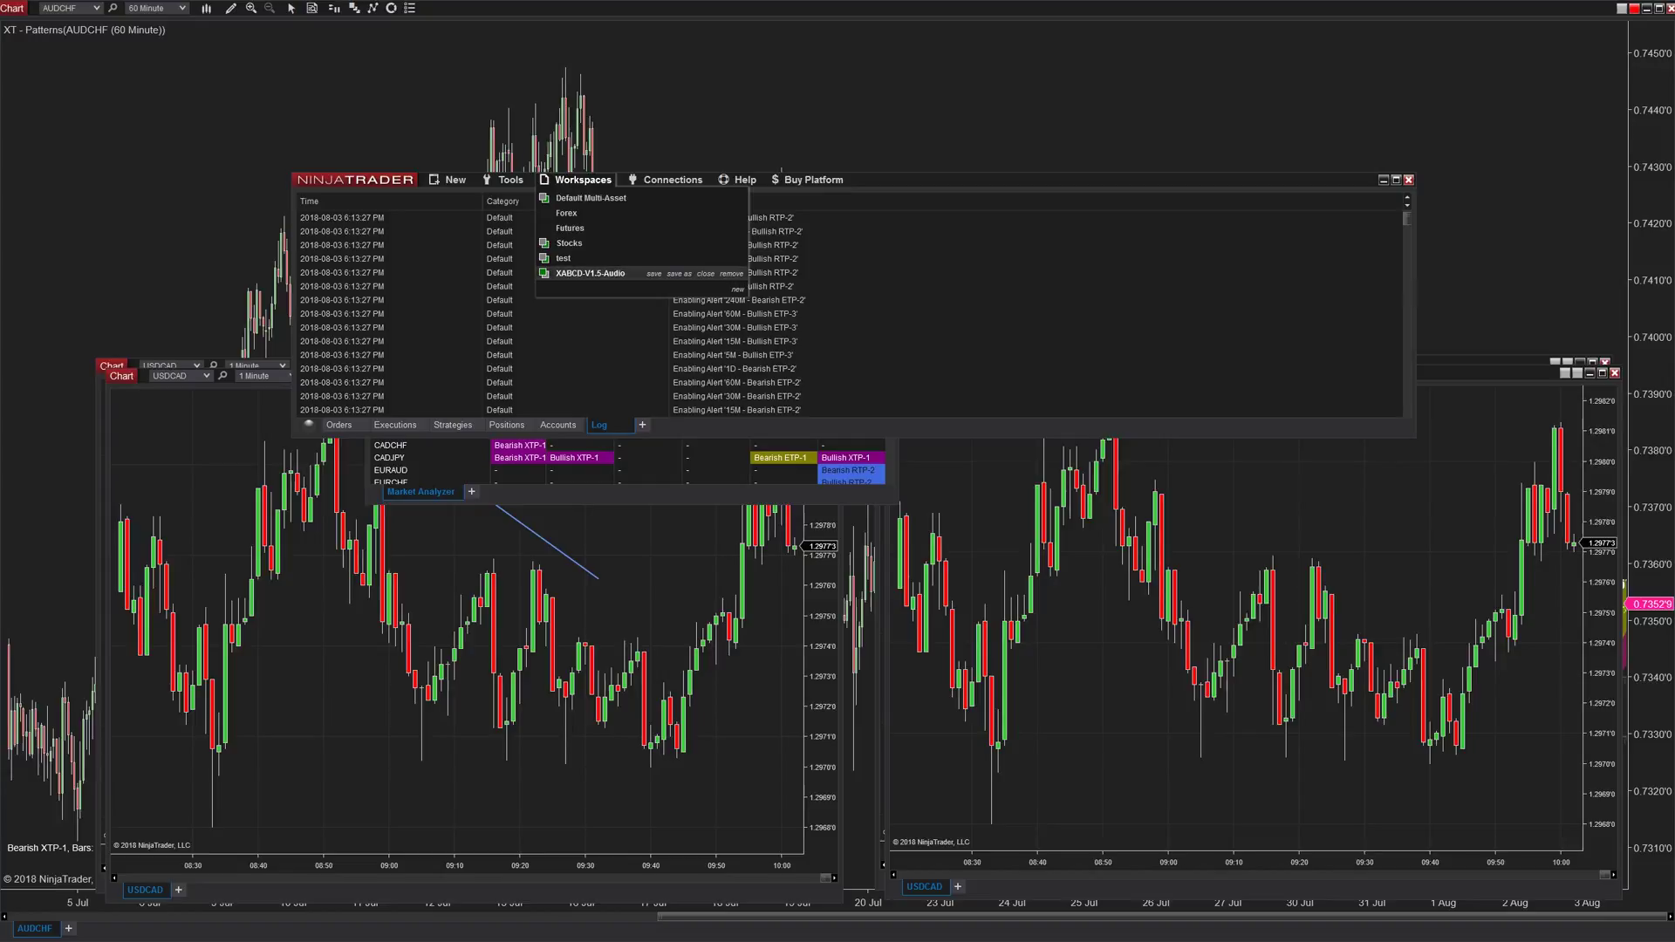
left_click(680, 274)
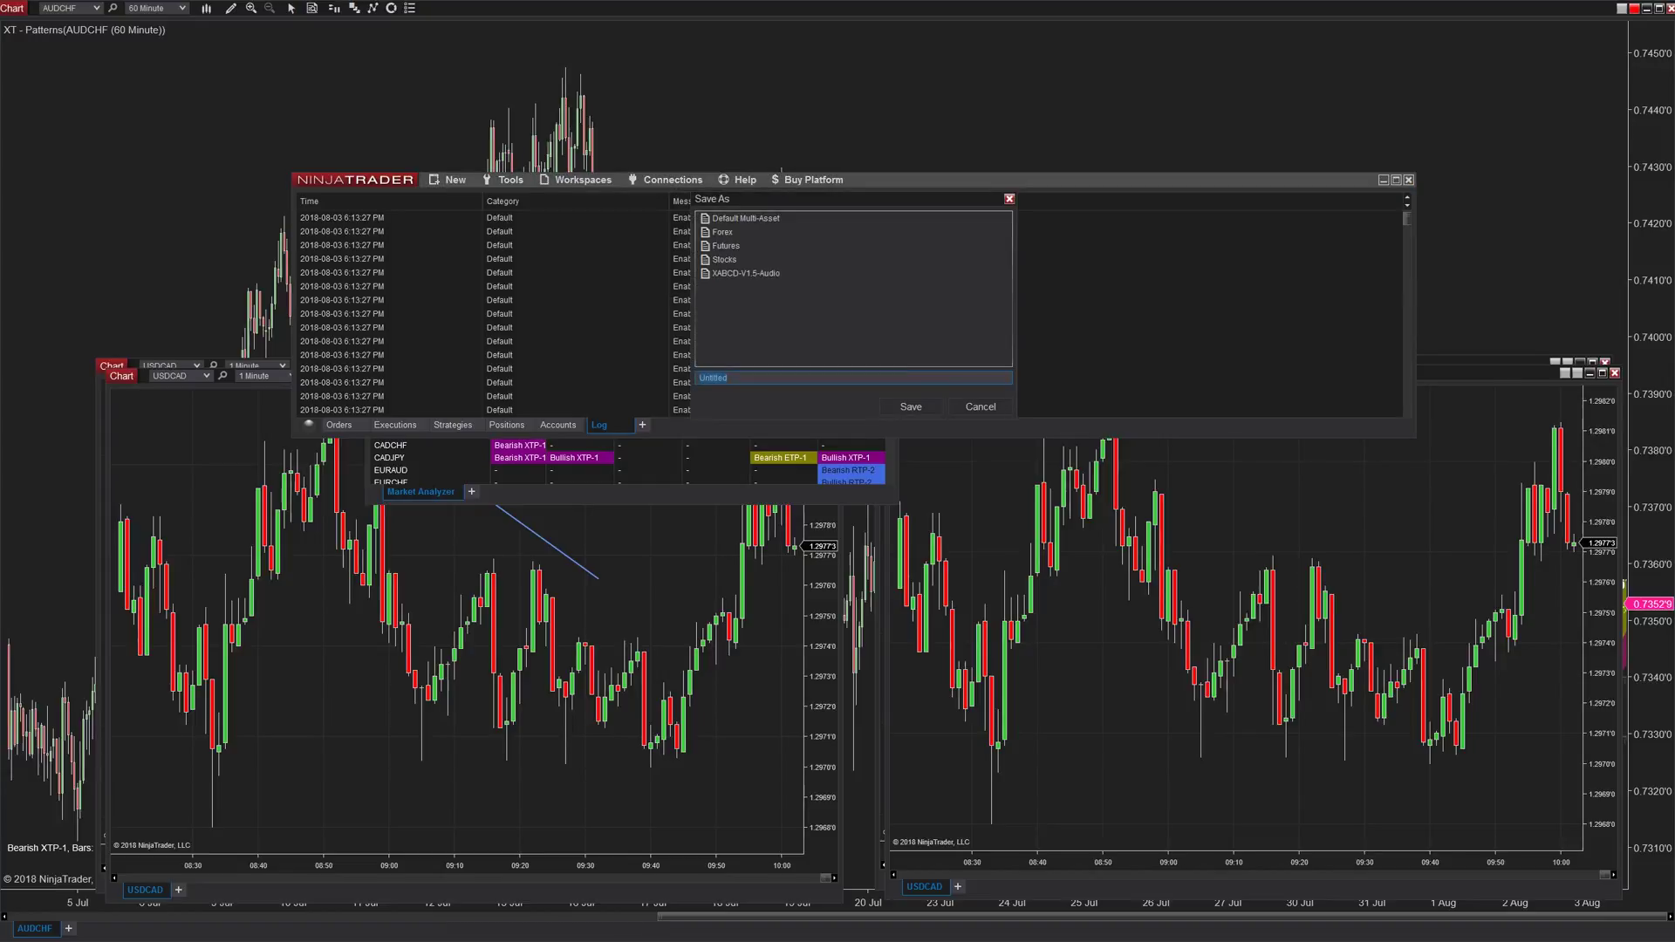
- Save the workspace copy as 'New Workspace with Alerts' and confirm it appears among saved workspaces
type("New Workspace with Alerts")
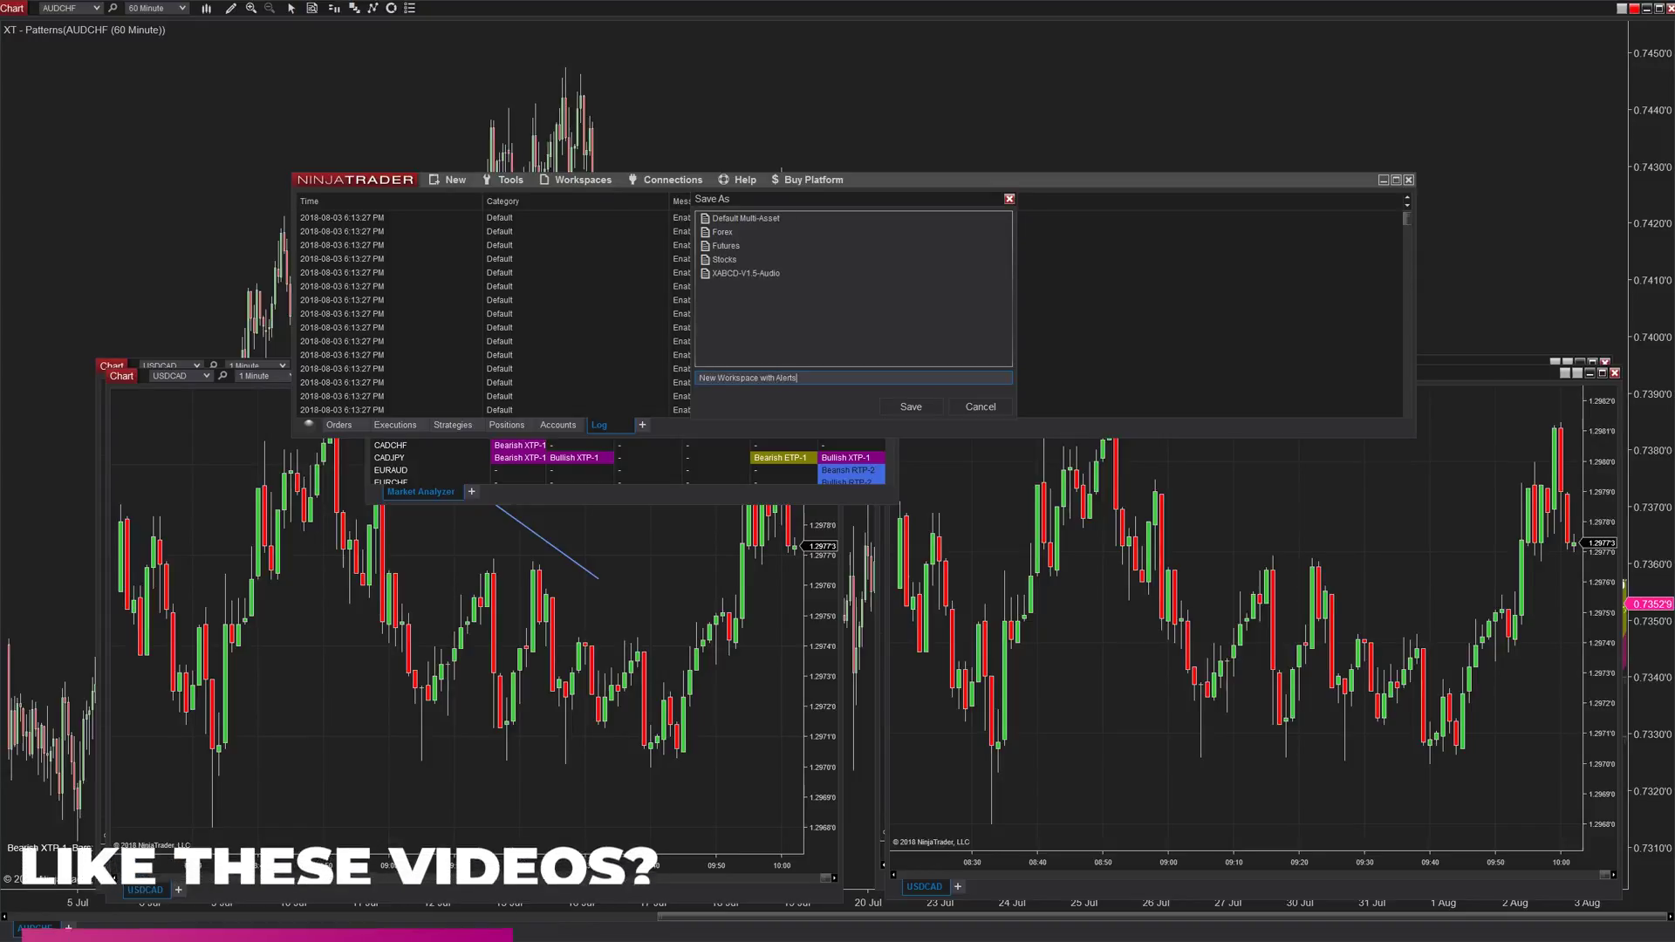
key("Return")
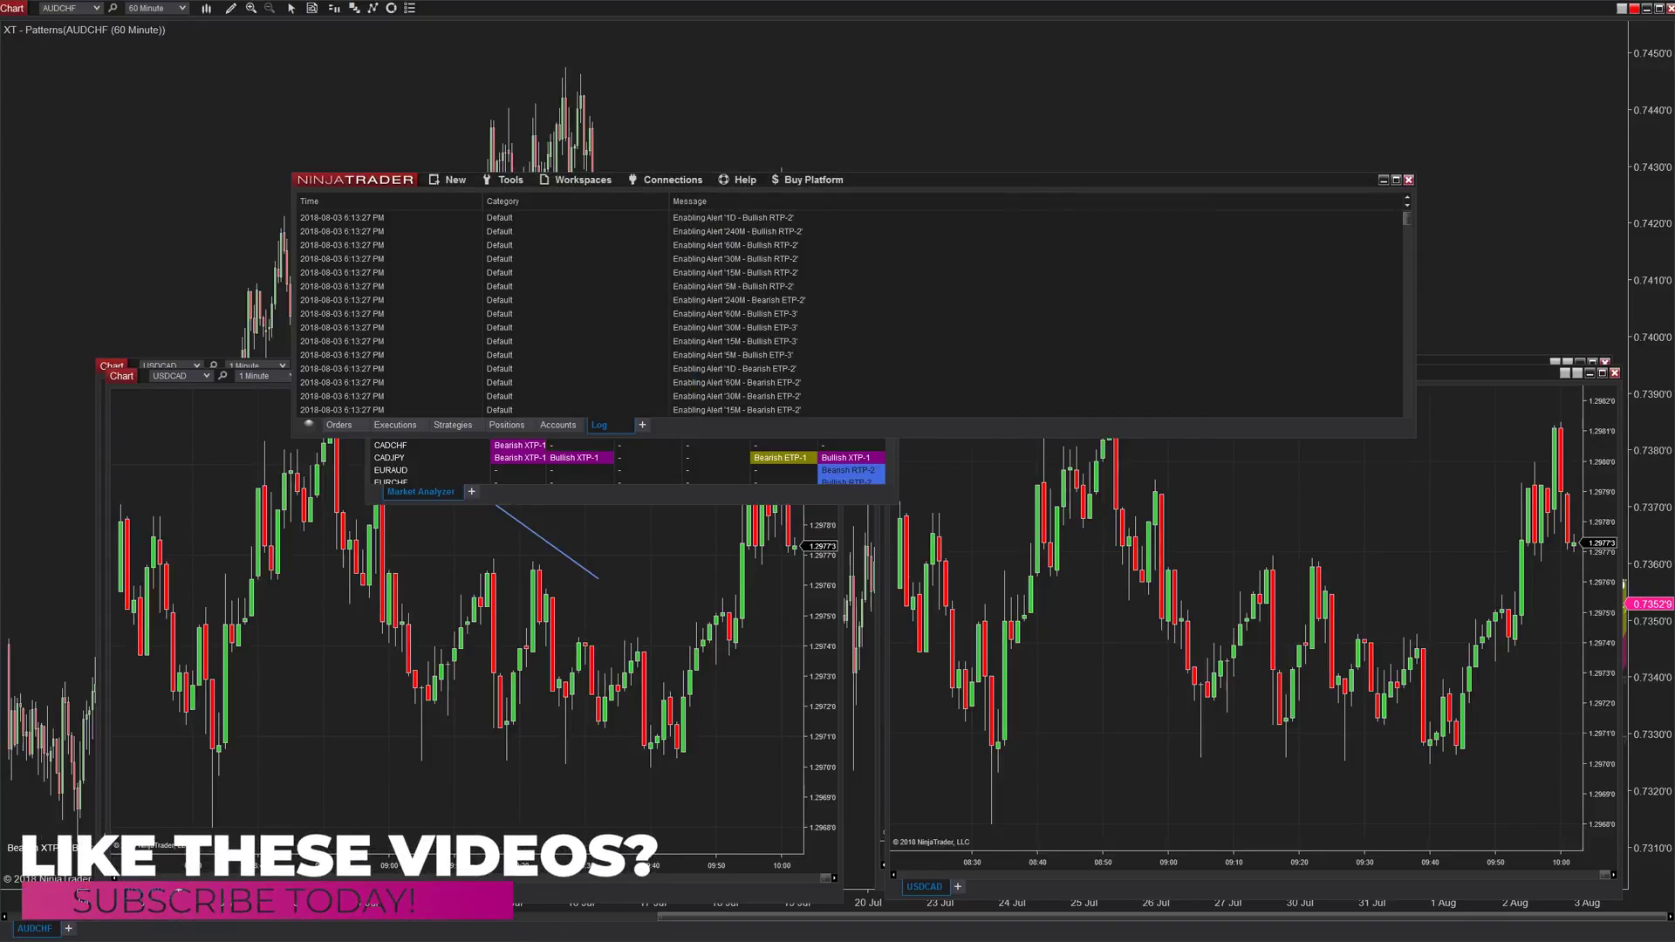
left_click(578, 179)
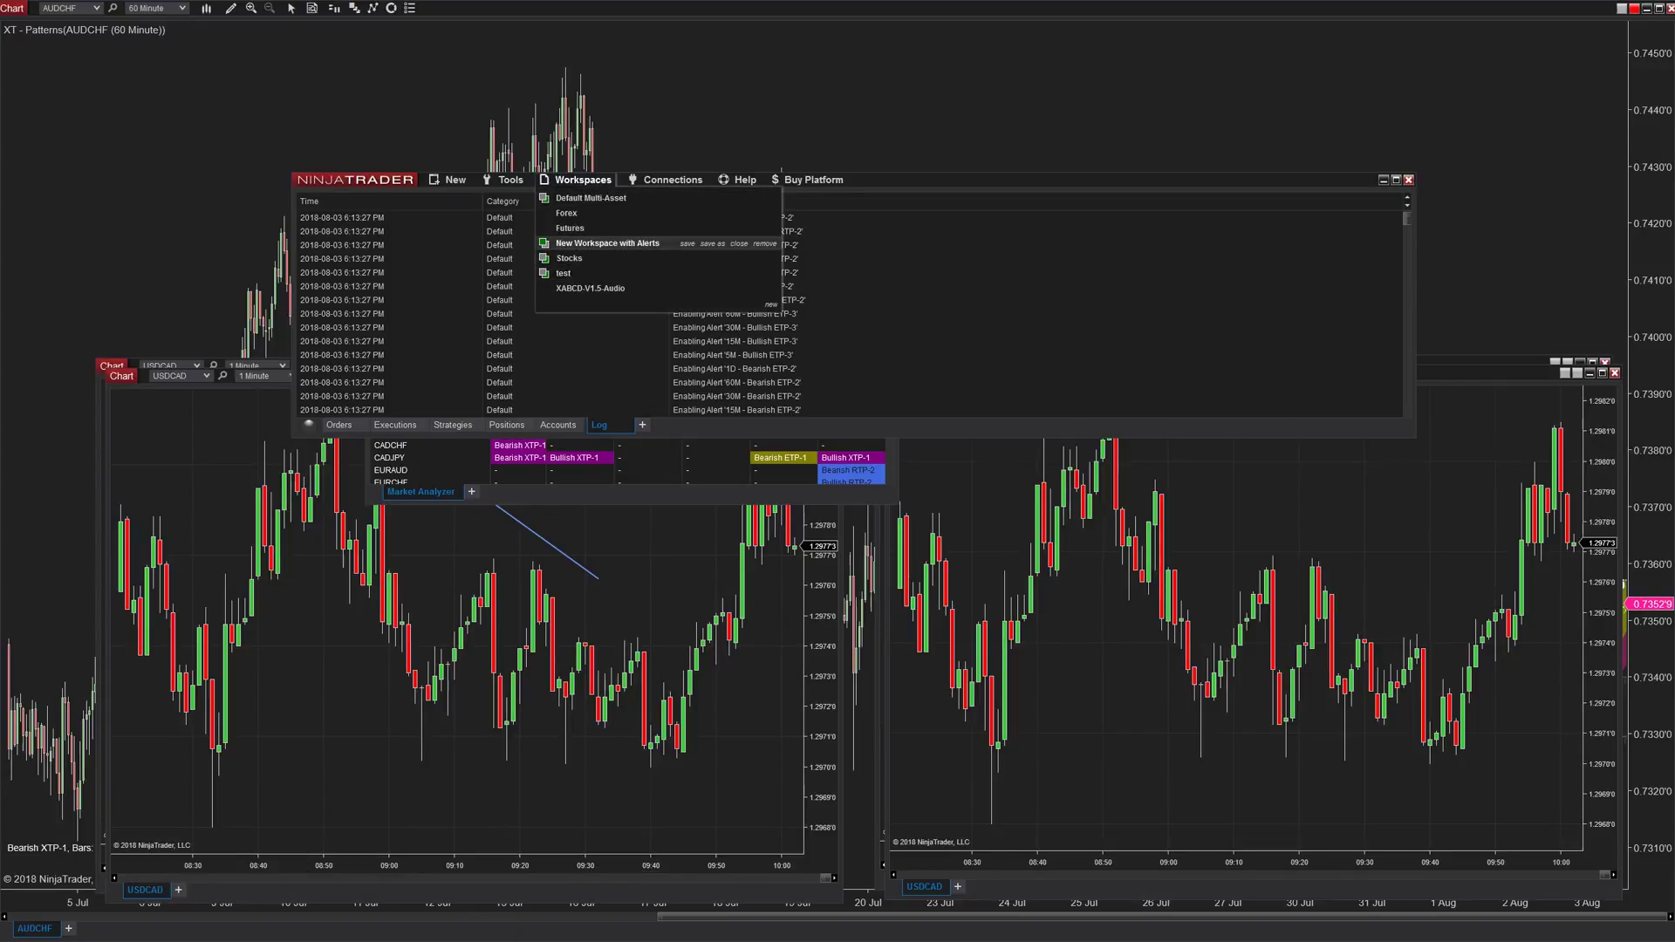
right_click(581, 447)
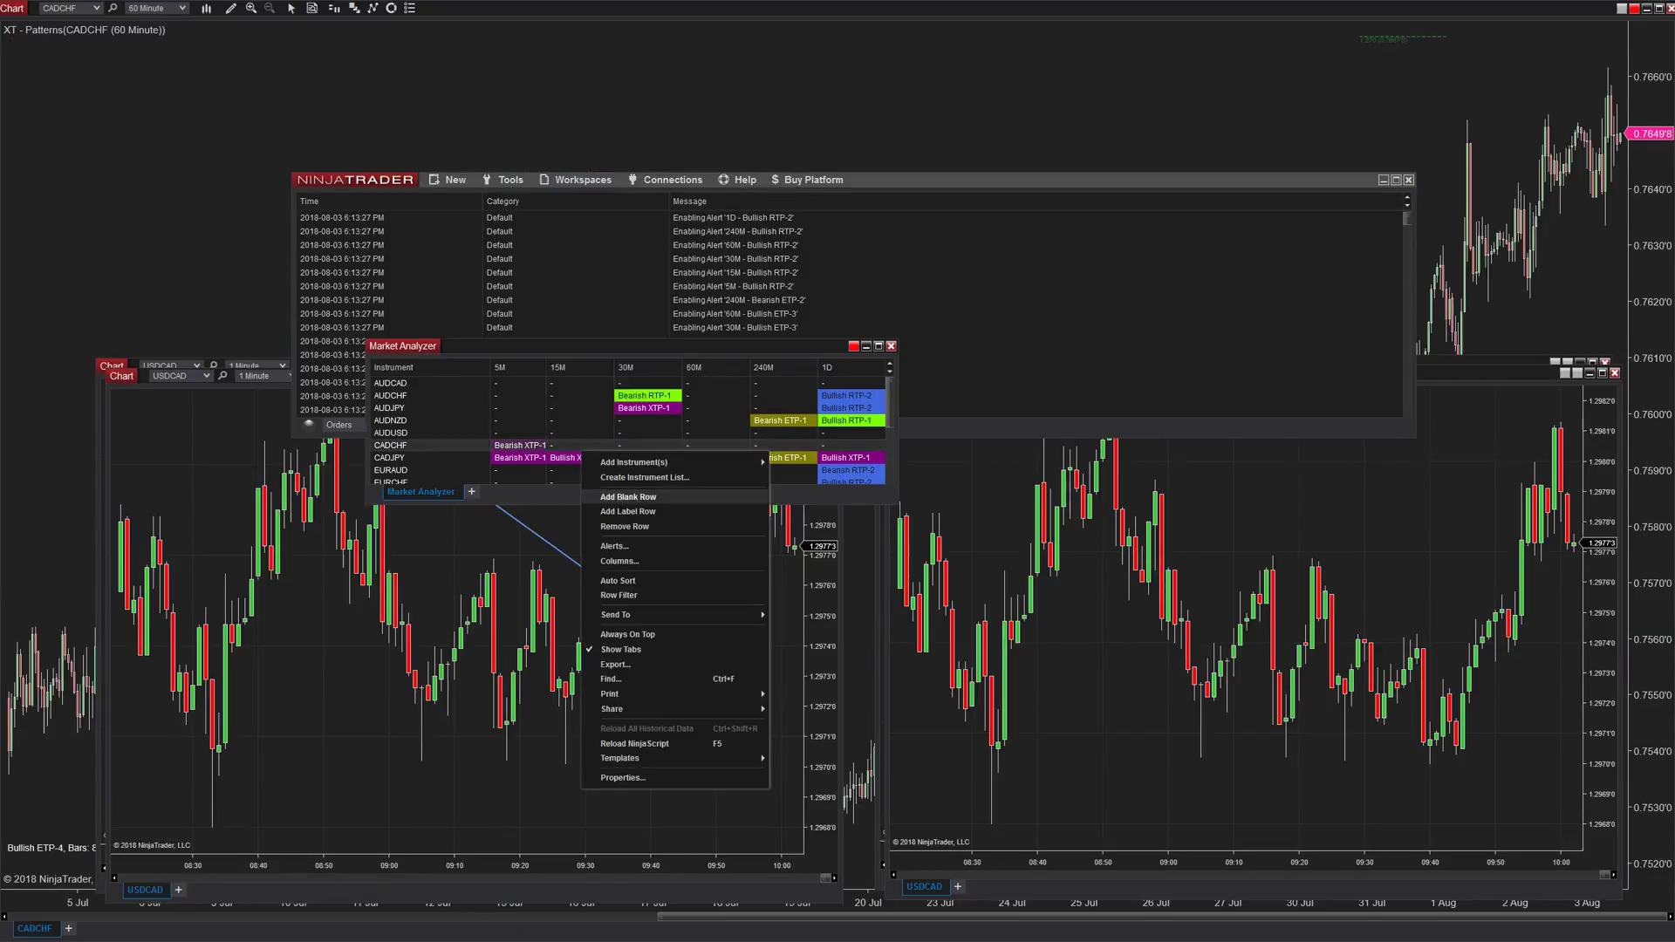
left_click(614, 546)
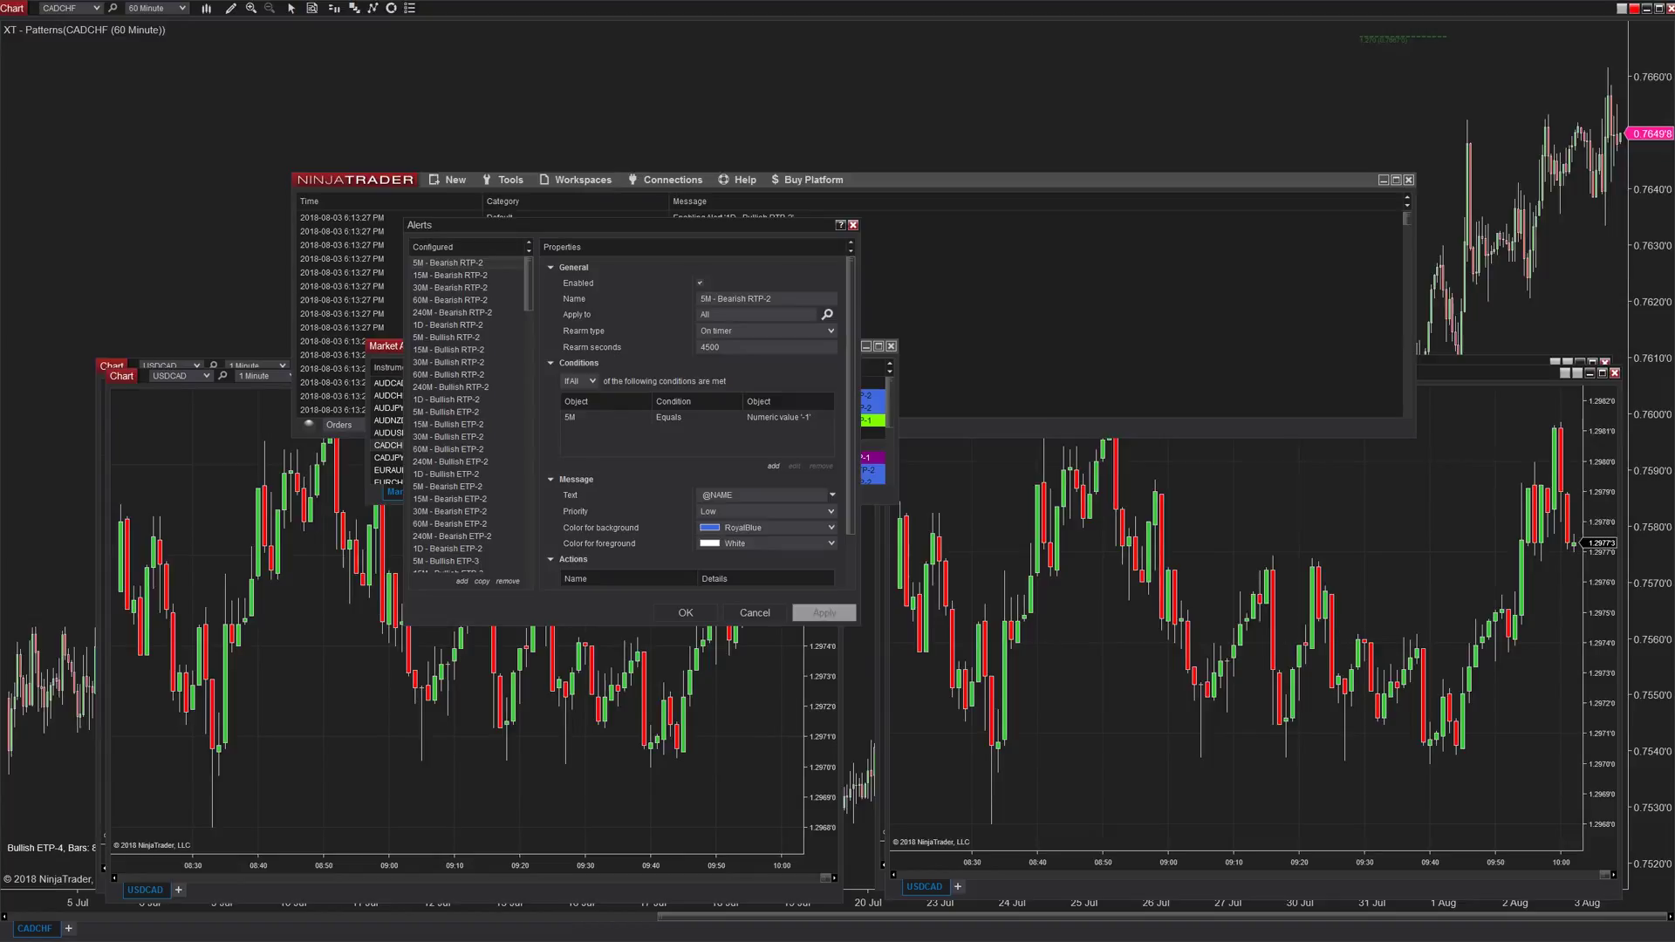
scroll(468, 414, "down", 10)
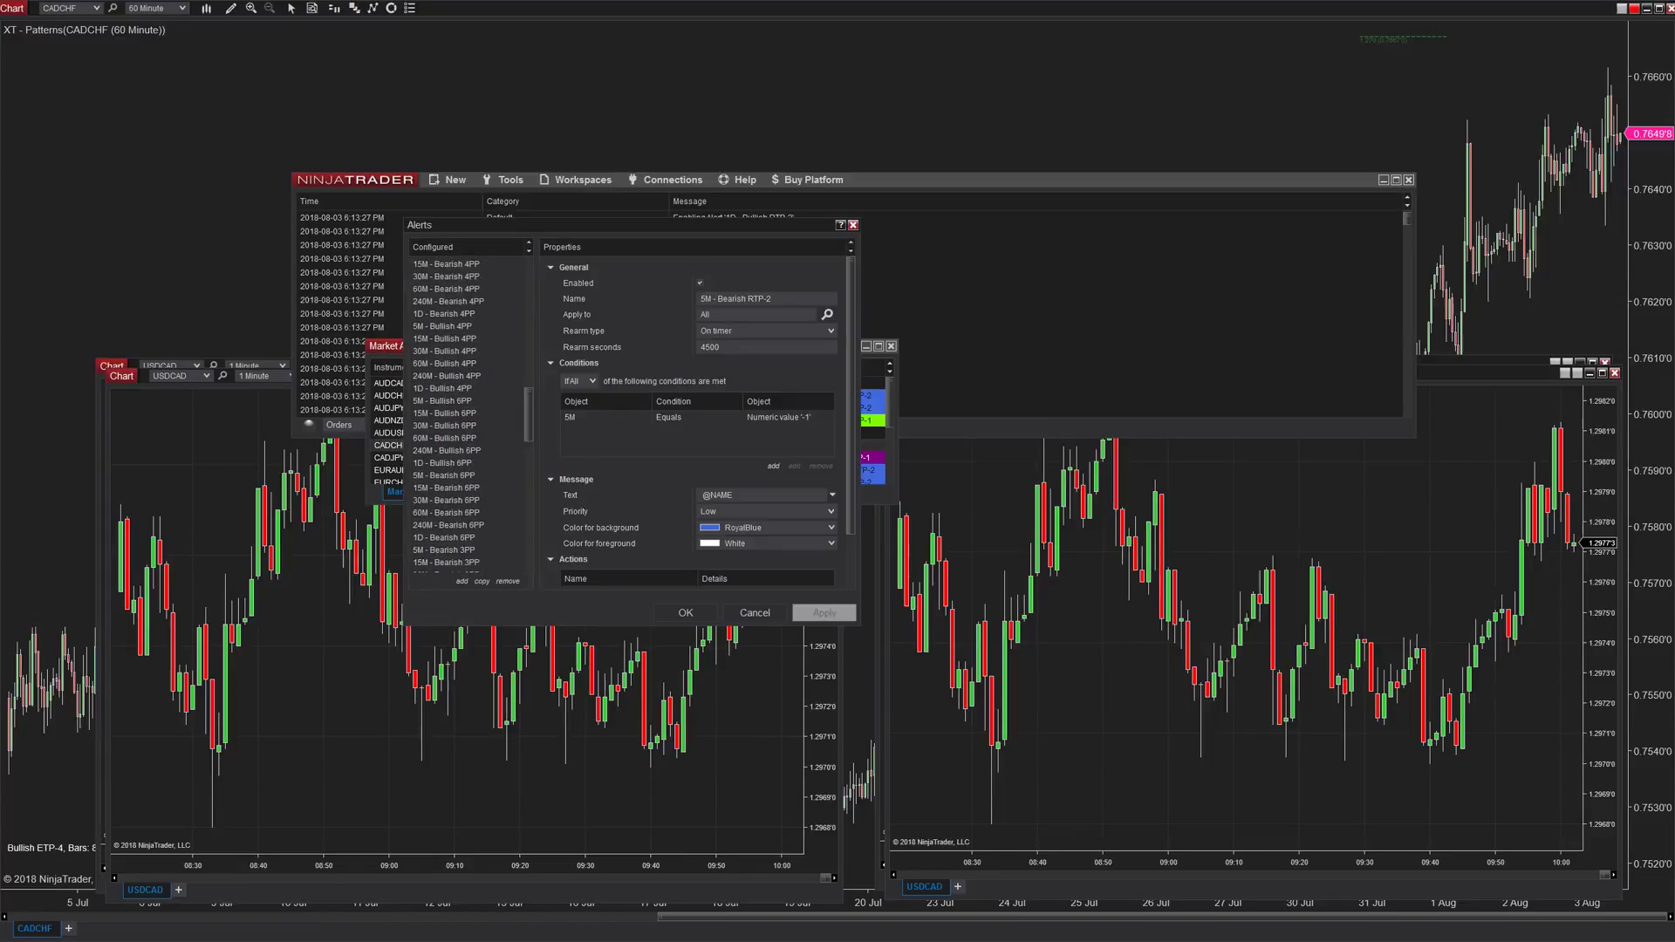
key("Escape")
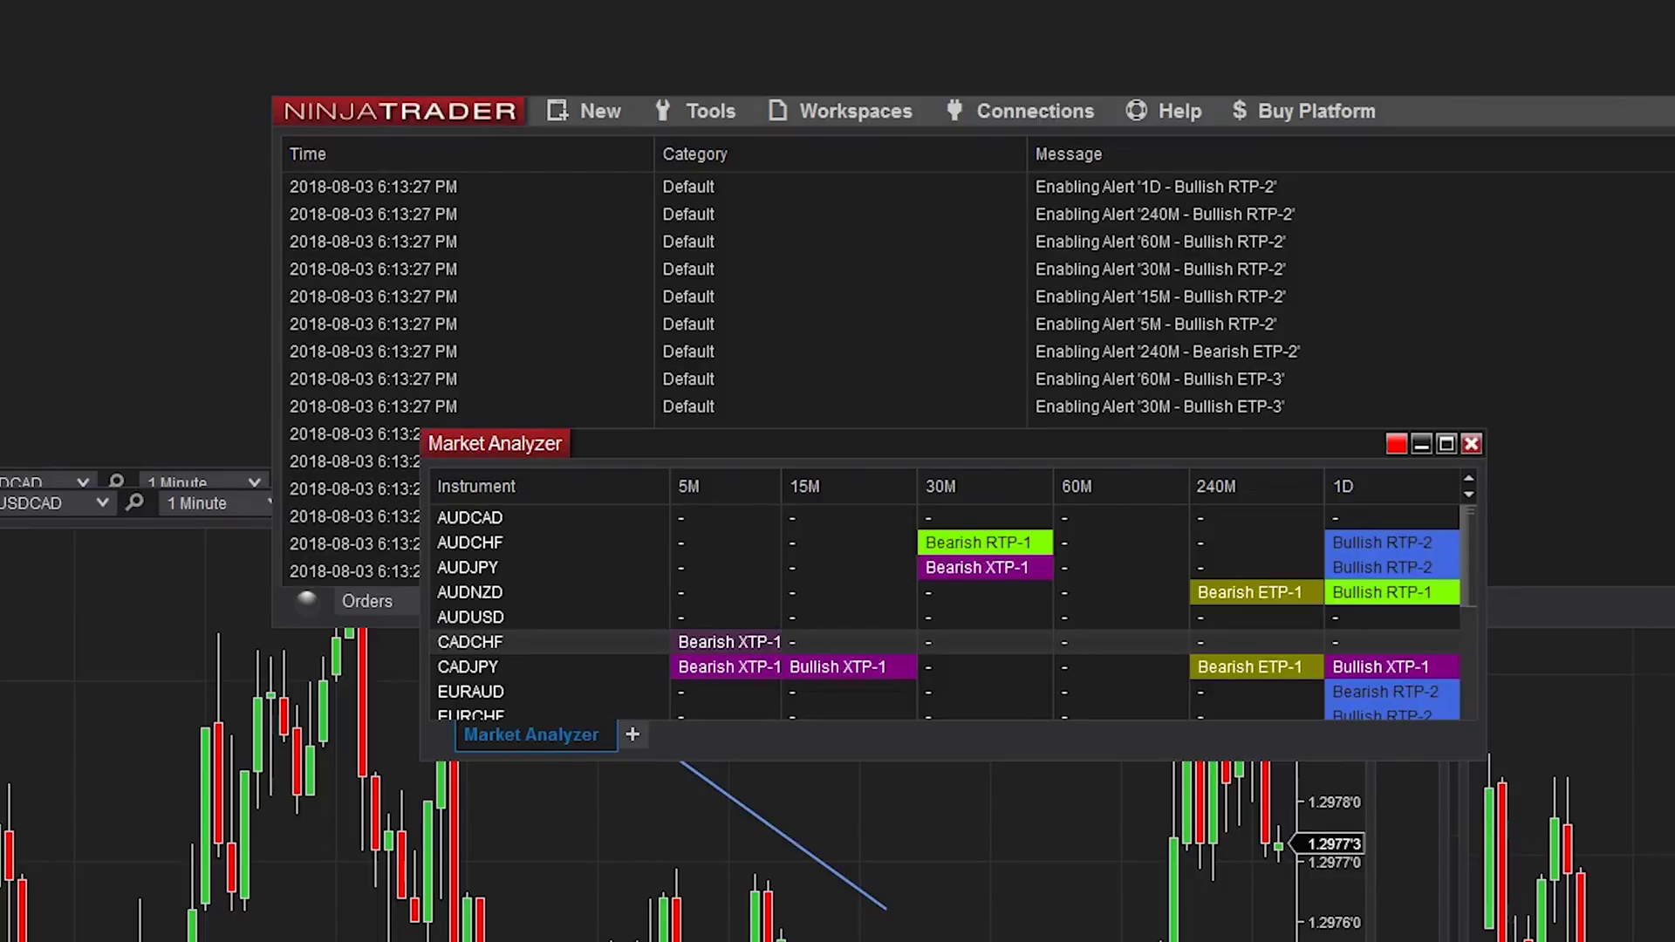
- Open the Database window via Tools > Database Management in the Control Center
left_click(695, 111)
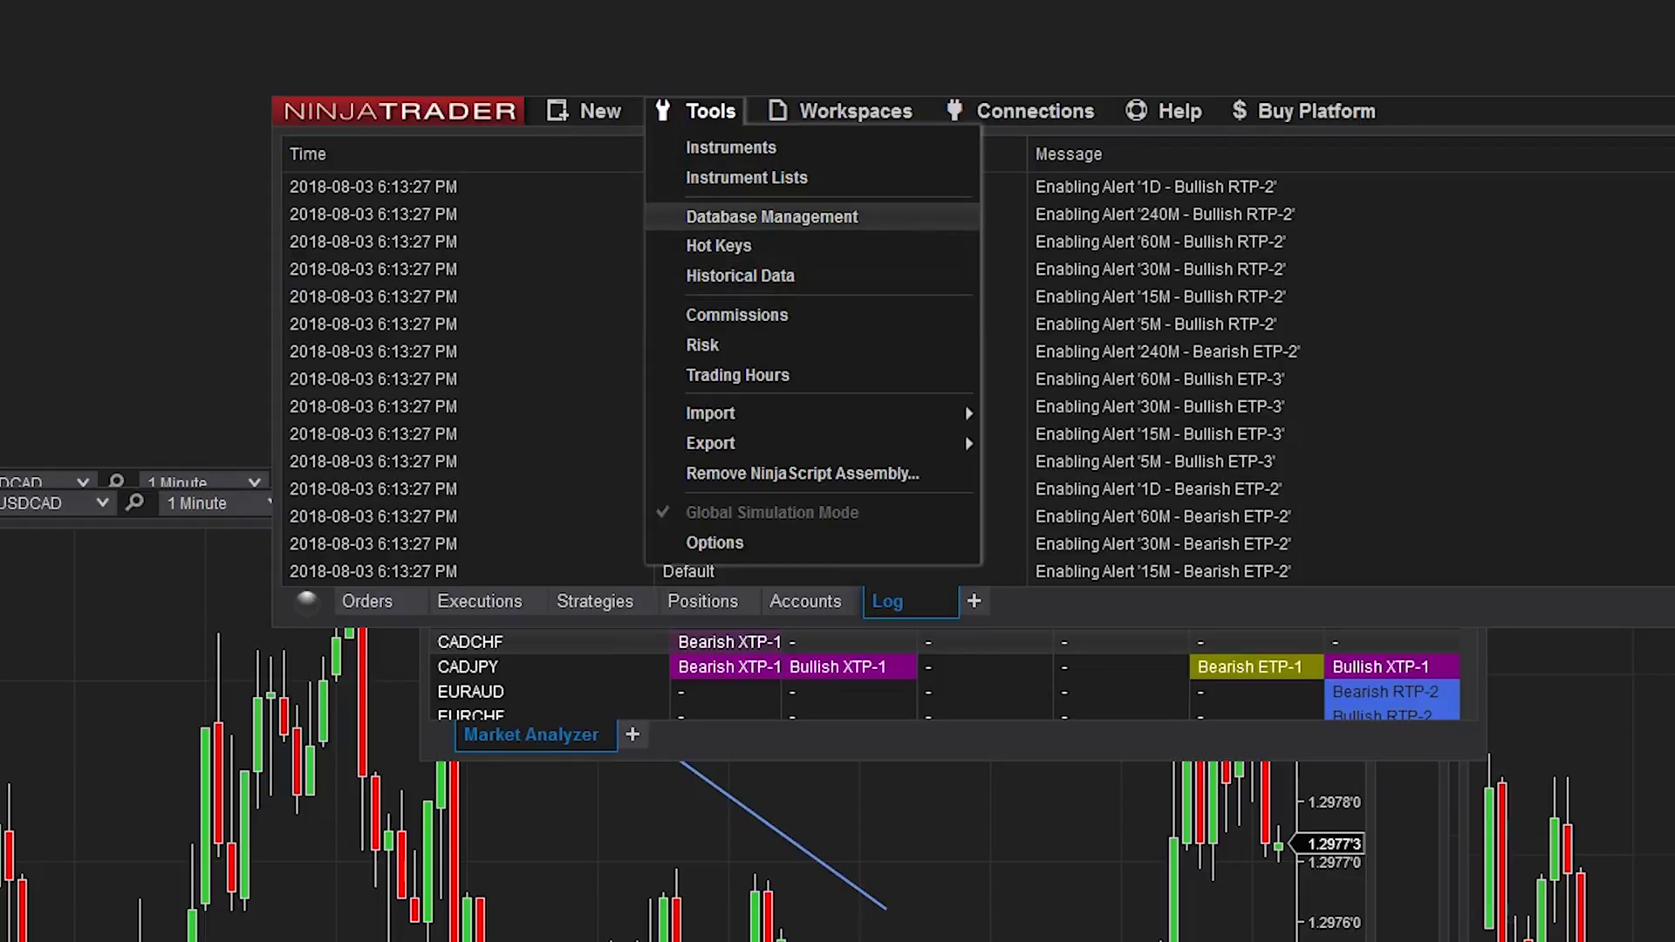
left_click(771, 216)
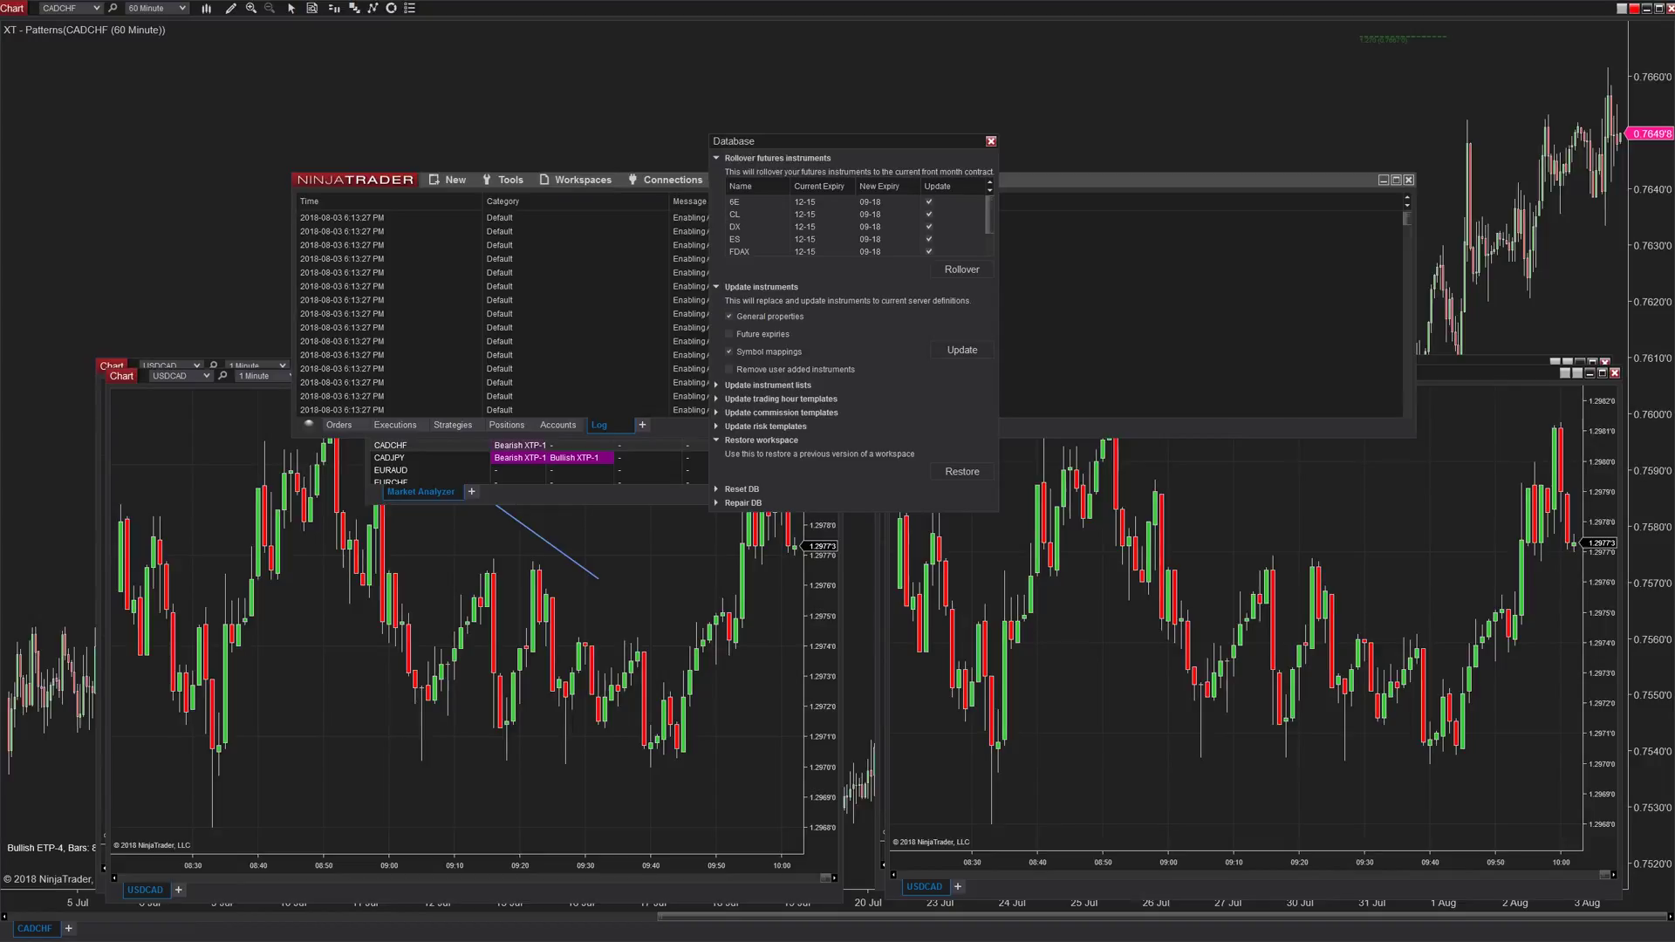
- Close the Database window without restoring any workspace
left_click(991, 140)
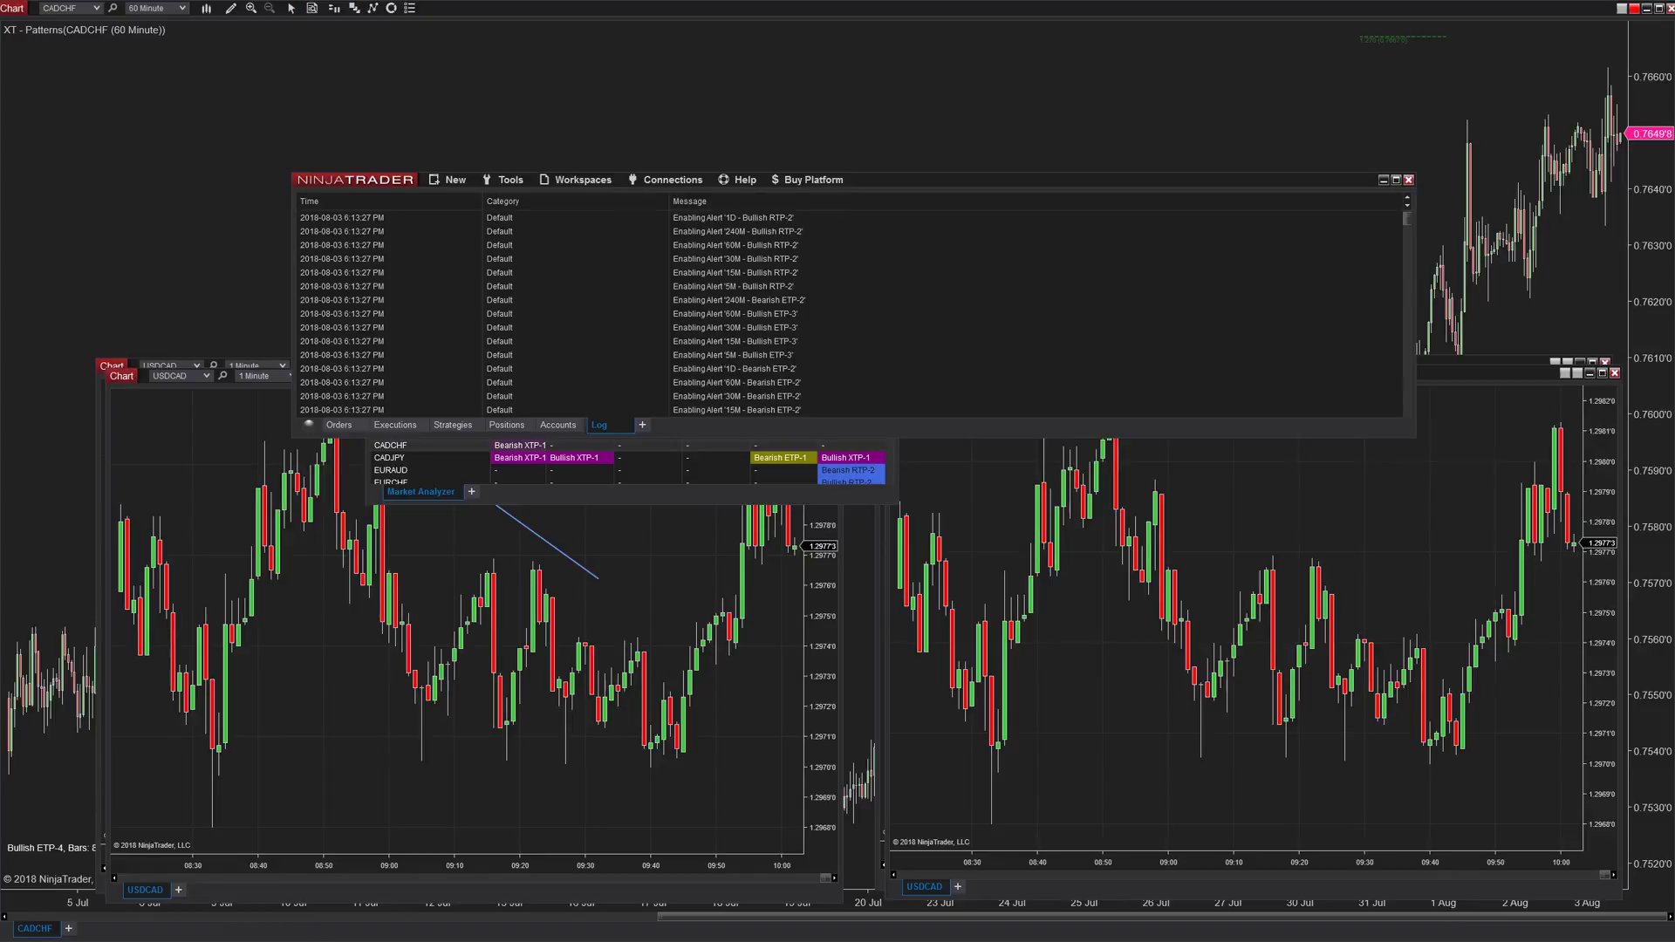